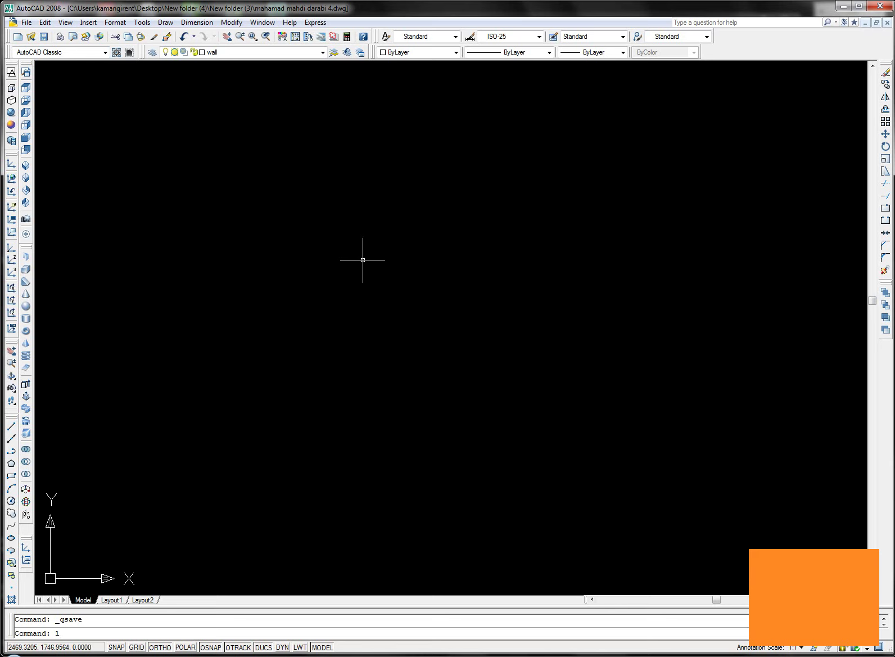
Draw a long vertical line with Ortho on.
{"action": "key", "text": "Return"}
{"action": "left_click", "coordinate": [387, 167]}
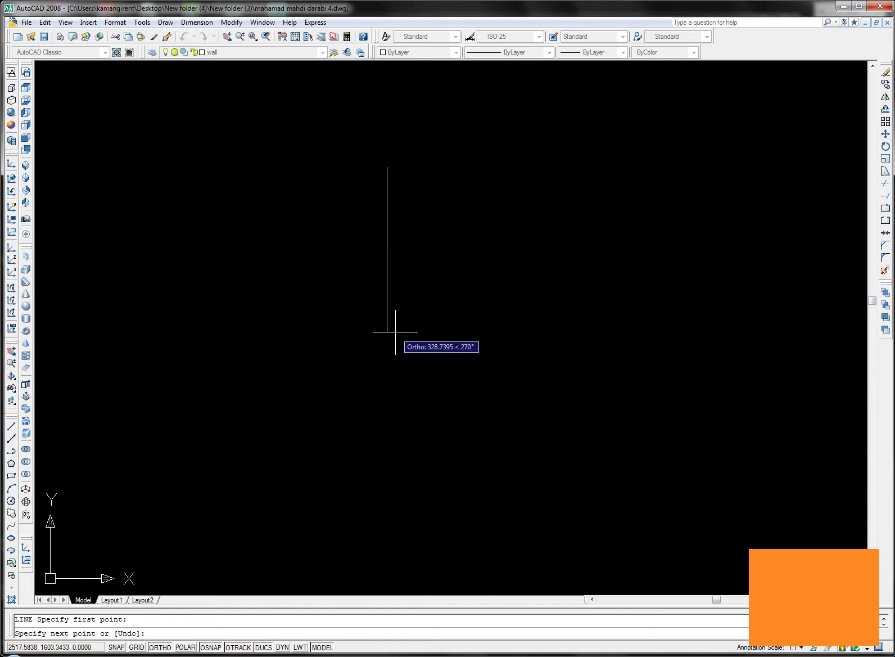
{"action": "left_click", "coordinate": [388, 291]}
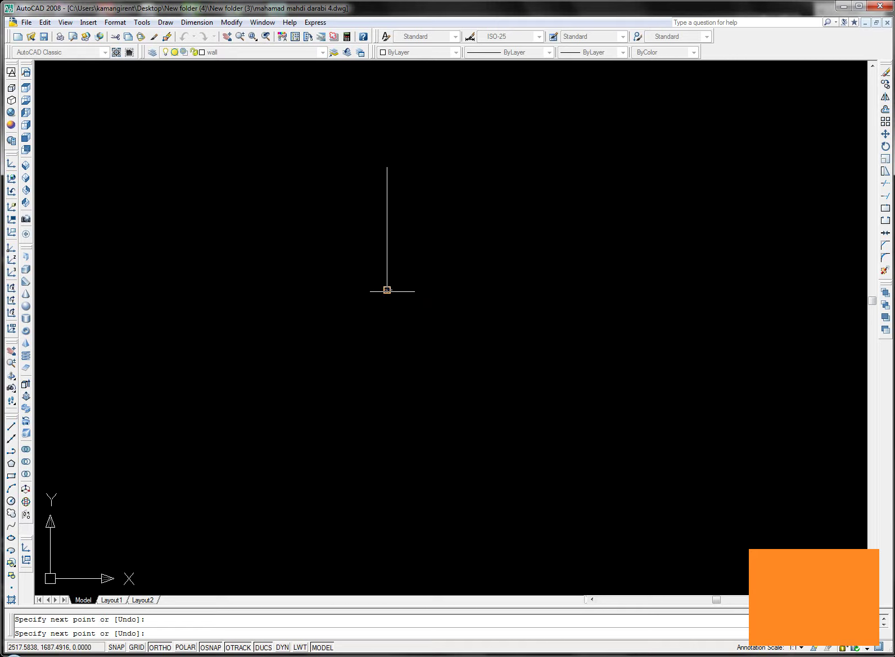
{"action": "middle_click_drag", "start_coordinate": [387, 289], "coordinate": [393, 419]}
{"action": "scroll", "coordinate": [369, 385], "scroll_direction": "up", "scroll_amount": 3}
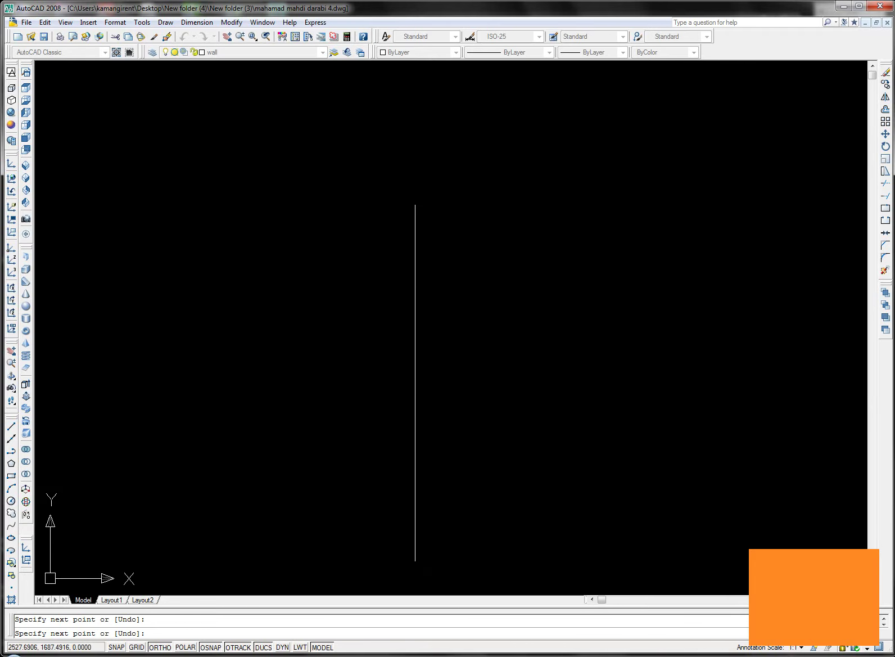
{"action": "type", "text": "1"}
Draw a horizontal line leftward from the vertical line's lower part.
{"action": "key", "text": "Return"}
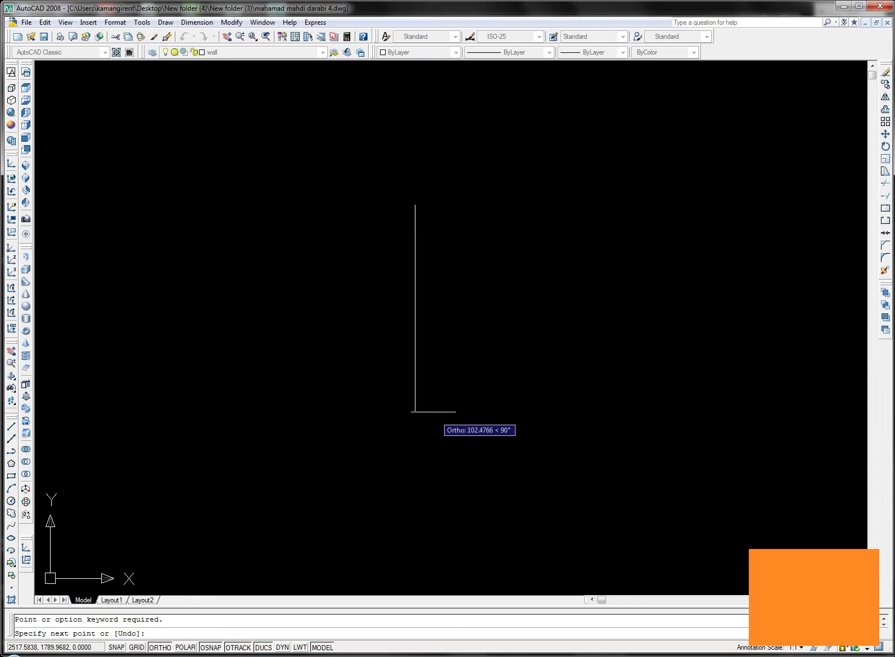
{"action": "left_click", "coordinate": [415, 383]}
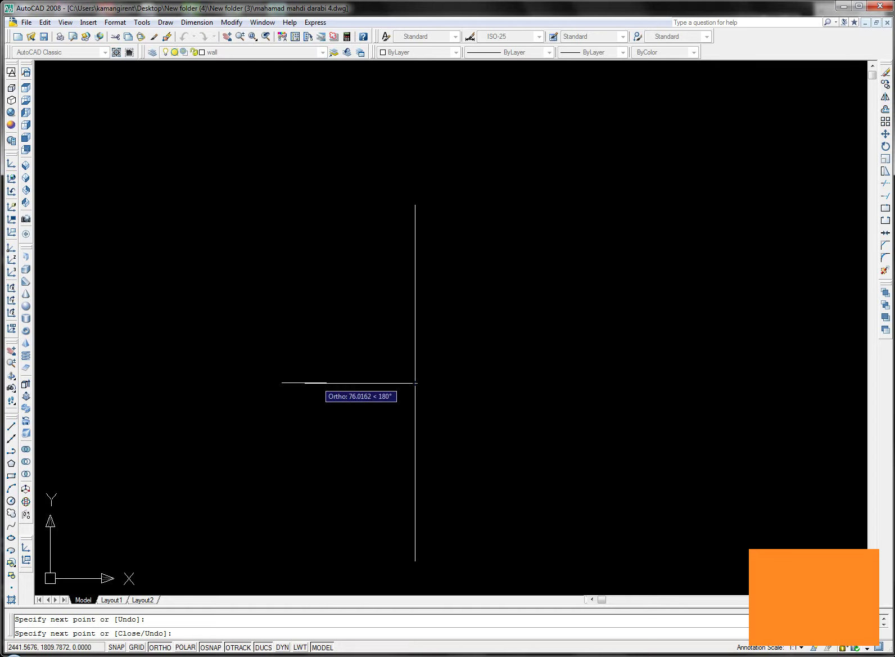
{"action": "left_click", "coordinate": [245, 382]}
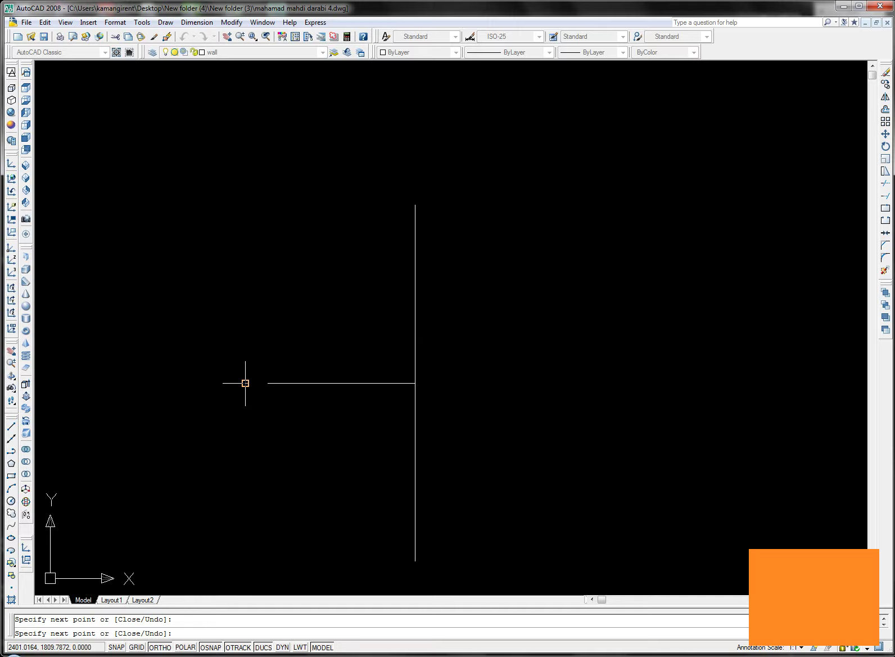
{"action": "key", "text": "Escape"}
Grip-stretch the horizontal line's right end through past the vertical line.
{"action": "type", "text": "l"}
{"action": "key", "text": "Return"}
{"action": "left_click", "coordinate": [415, 383]}
{"action": "key", "text": "Escape"}
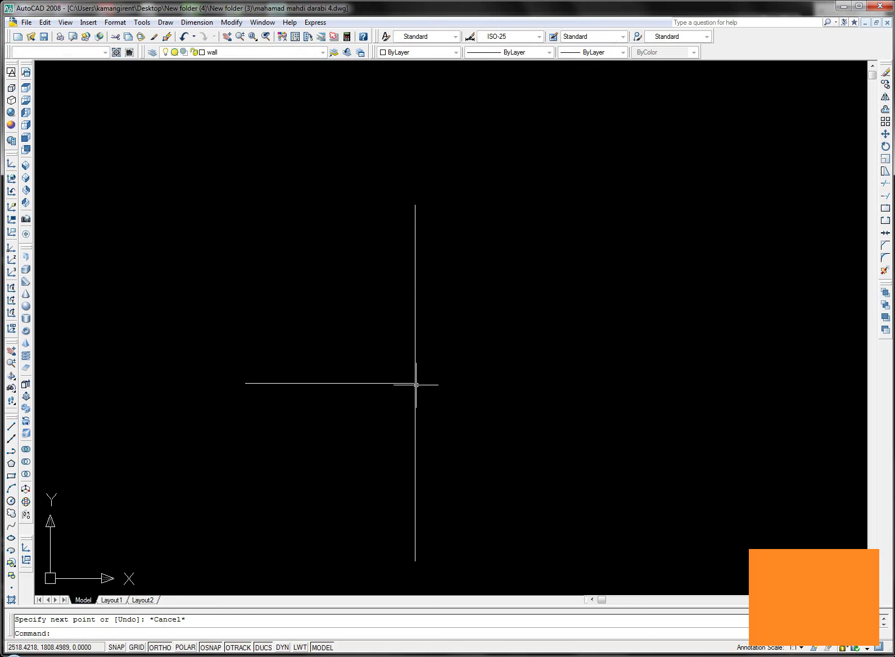
{"action": "left_click", "coordinate": [392, 384]}
{"action": "left_click", "coordinate": [415, 383]}
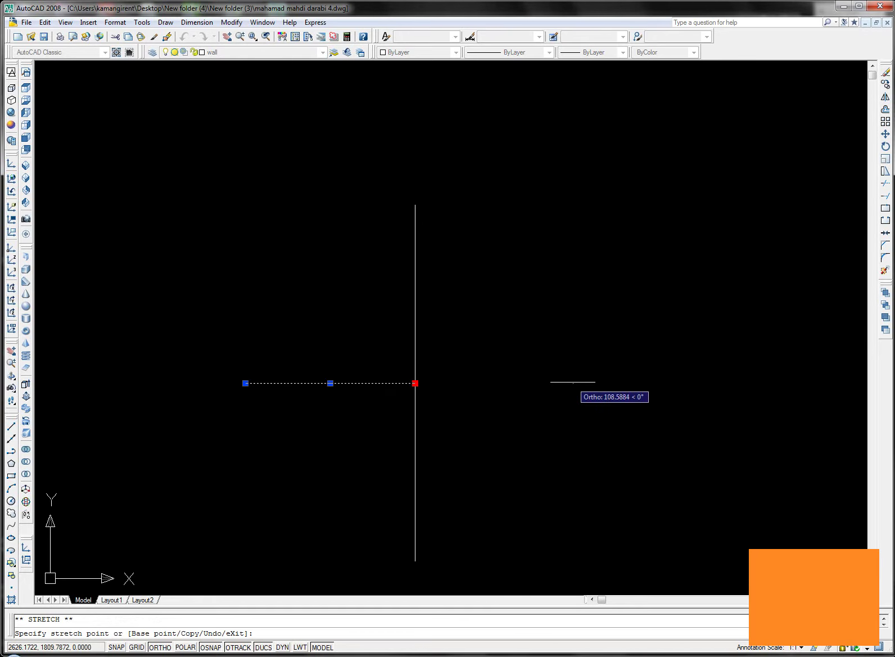
{"action": "left_click", "coordinate": [573, 383]}
{"action": "key", "text": "Escape"}
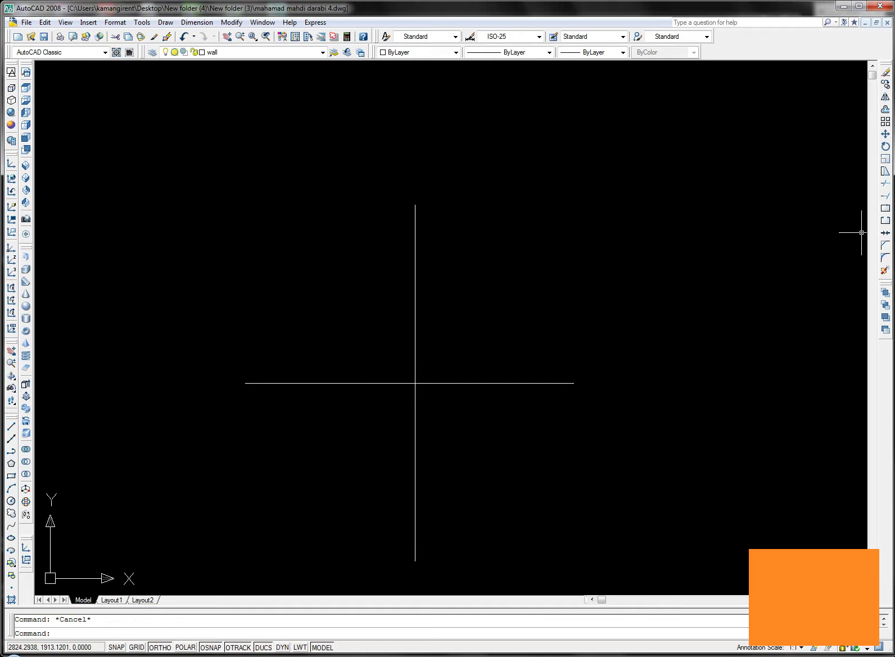
Offset both cross lines 10 units to each side.
{"action": "left_click", "coordinate": [885, 109]}
{"action": "type", "text": "10"}
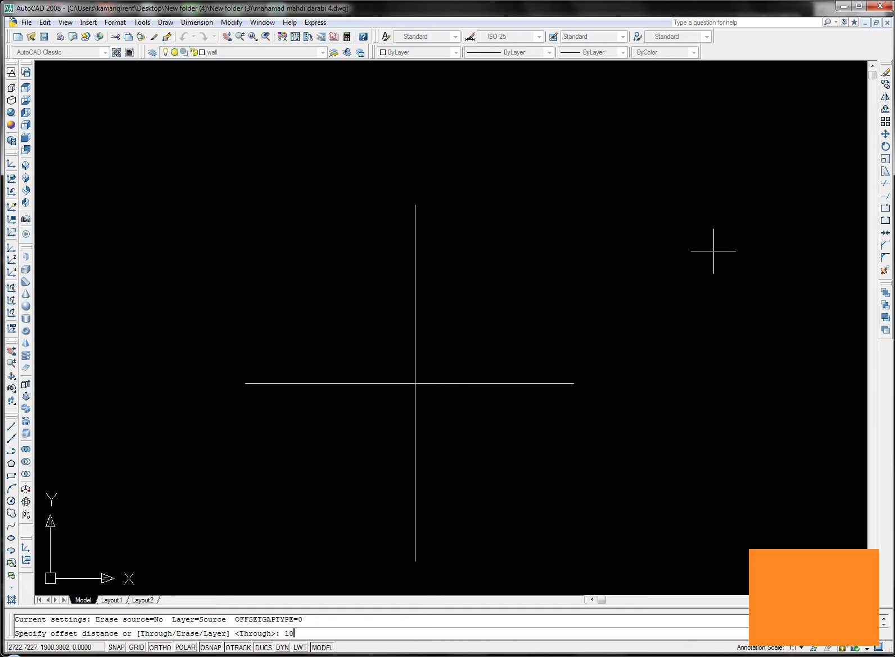
{"action": "key", "text": "Return"}
{"action": "left_click", "coordinate": [415, 336]}
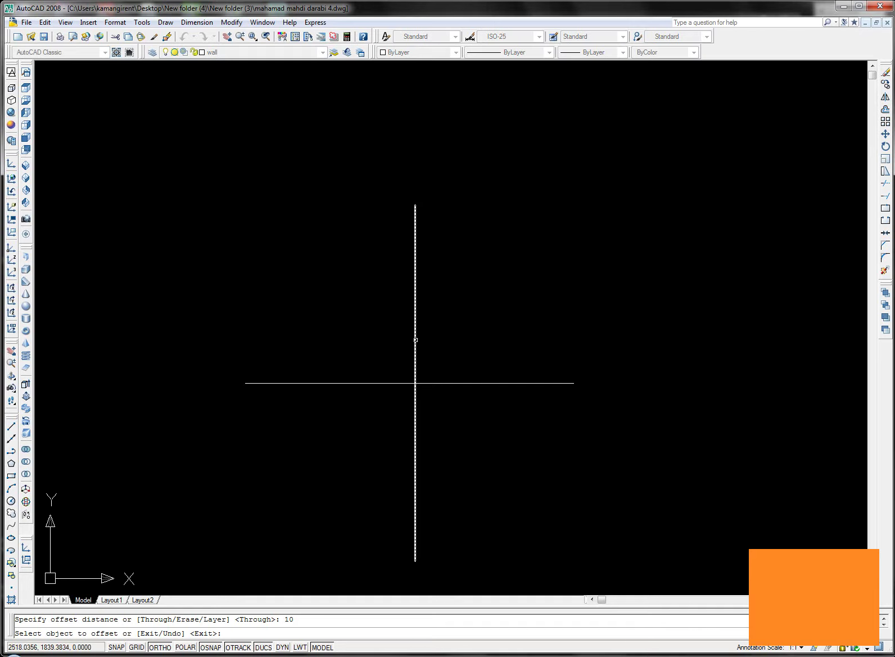
{"action": "left_click", "coordinate": [435, 336]}
{"action": "left_click", "coordinate": [414, 335]}
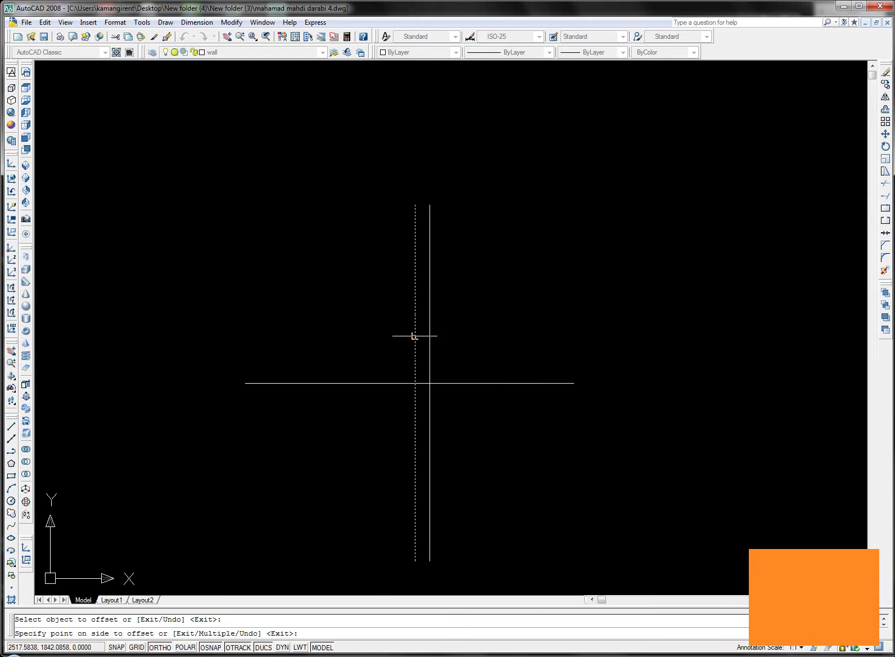
{"action": "left_click", "coordinate": [373, 324]}
{"action": "left_click", "coordinate": [362, 383]}
{"action": "left_click", "coordinate": [354, 372]}
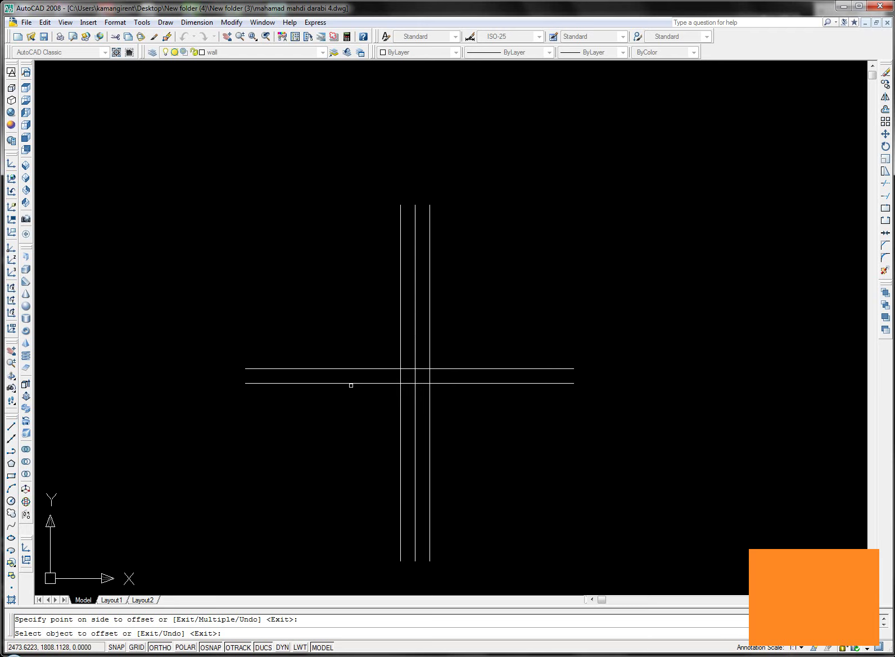
{"action": "left_click", "coordinate": [350, 383]}
{"action": "left_click", "coordinate": [350, 413]}
{"action": "key", "text": "Escape"}
Move the four offset lines onto the red kkk layer.
{"action": "left_click", "coordinate": [372, 368]}
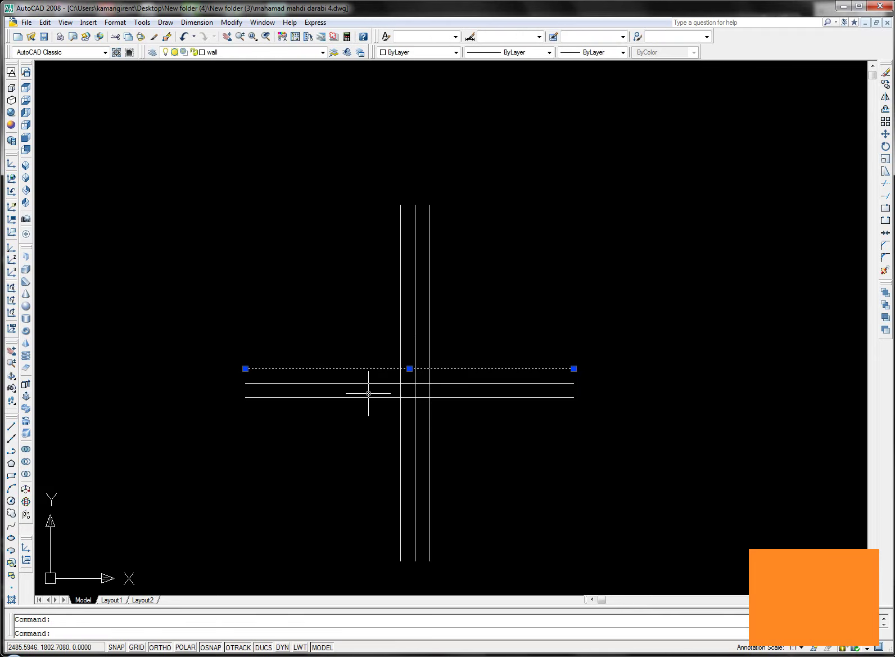
{"action": "left_click", "coordinate": [367, 398]}
{"action": "left_click", "coordinate": [400, 327]}
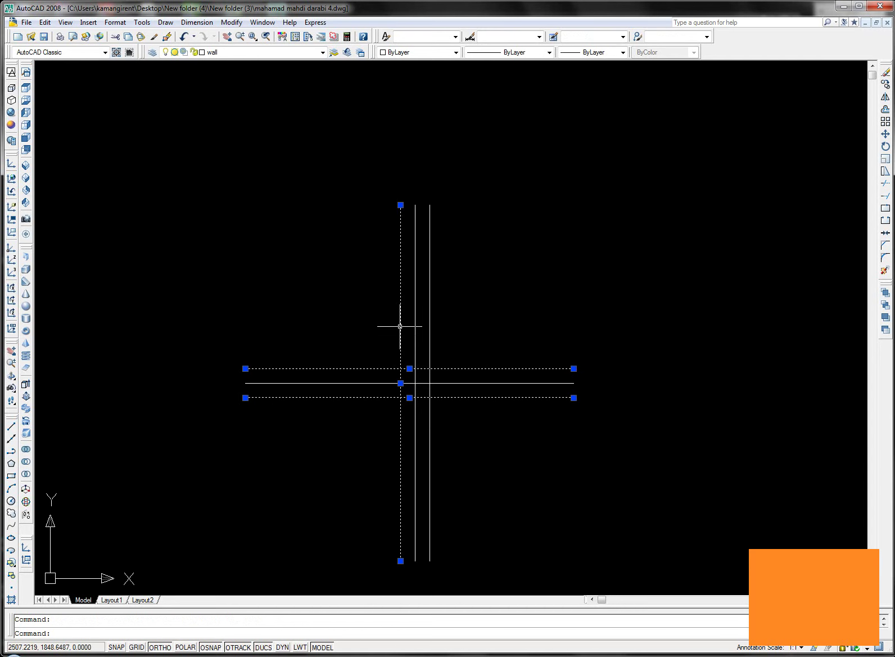
{"action": "left_click", "coordinate": [432, 319]}
{"action": "left_click", "coordinate": [427, 300]}
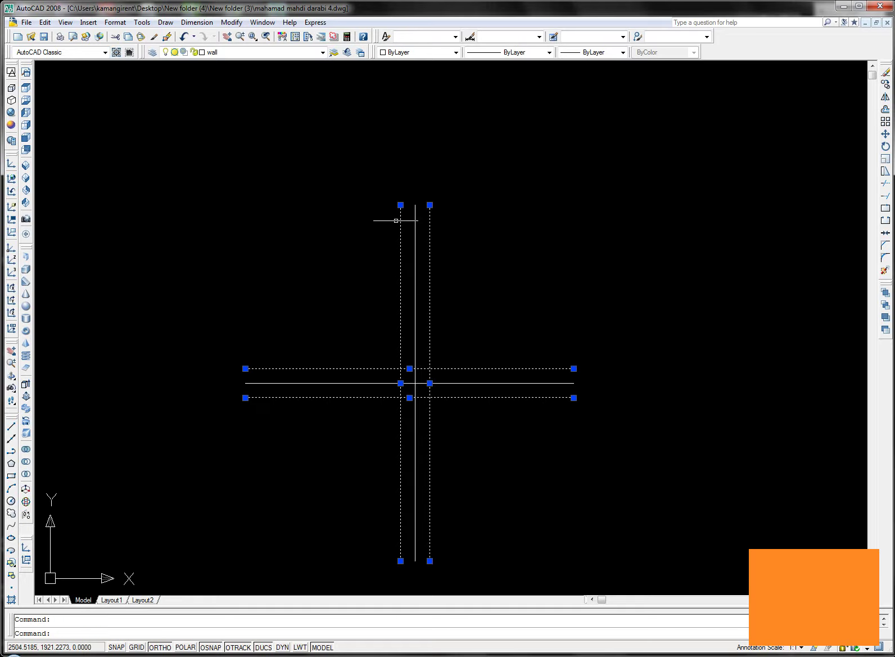
{"action": "left_click", "coordinate": [322, 52]}
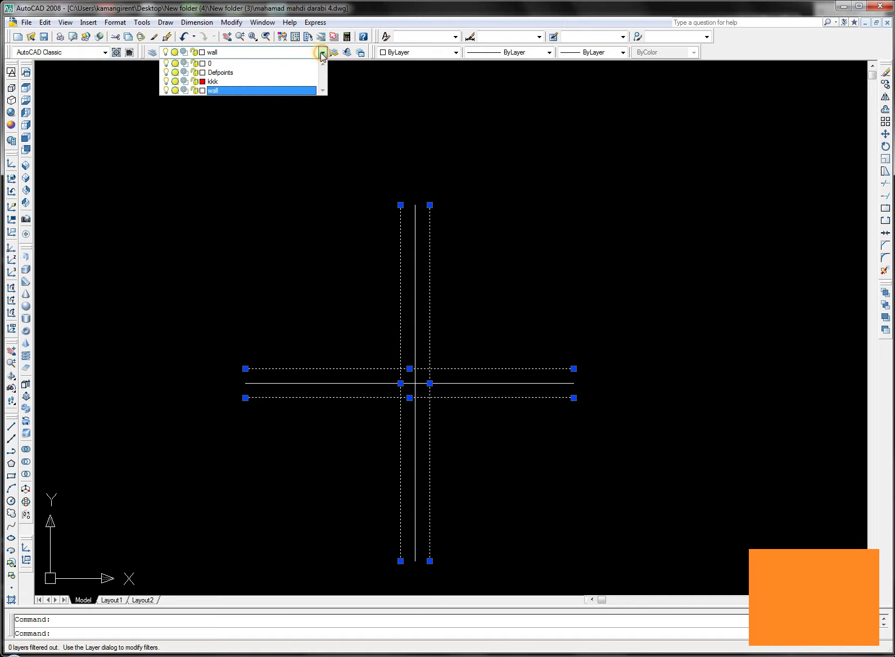
{"action": "left_click", "coordinate": [211, 82]}
{"action": "key", "text": "Escape"}
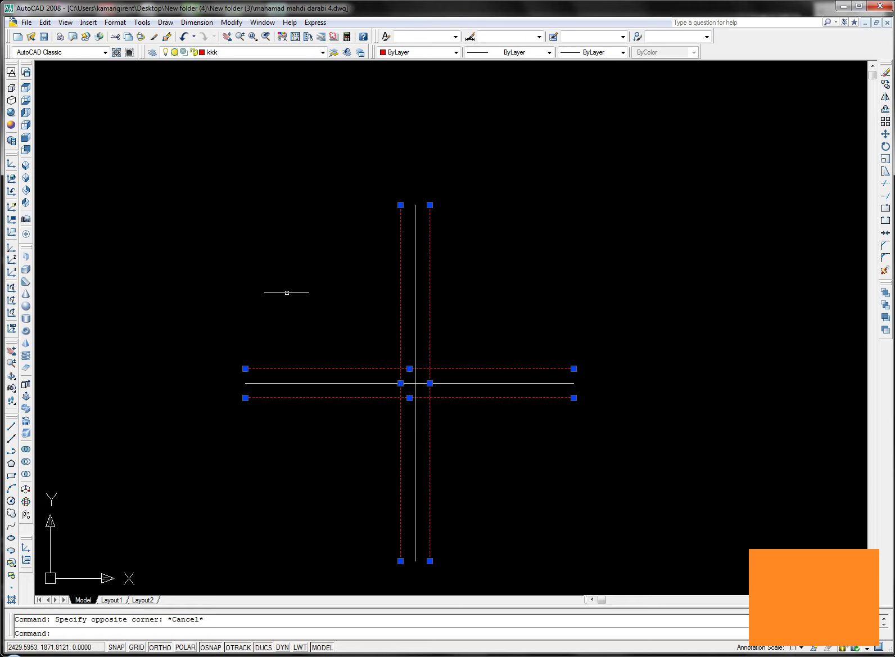
{"action": "type", "text": "l"}
{"action": "key", "text": "Return"}
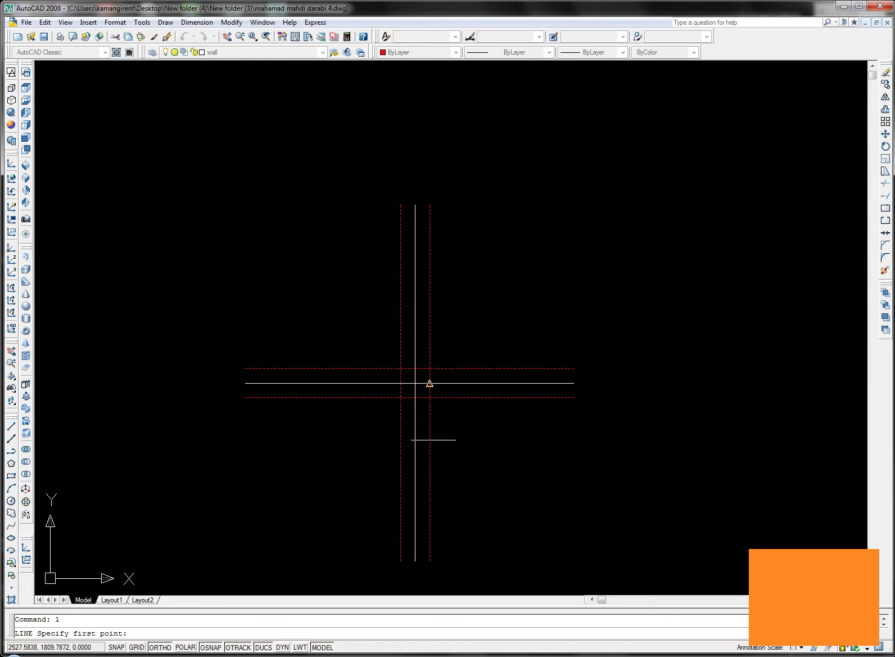
With Ortho off, draw a diagonal from the cross's centre to the lower-right red intersection.
{"action": "scroll", "coordinate": [434, 440], "scroll_direction": "up", "scroll_amount": 5}
{"action": "left_click", "coordinate": [376, 277]}
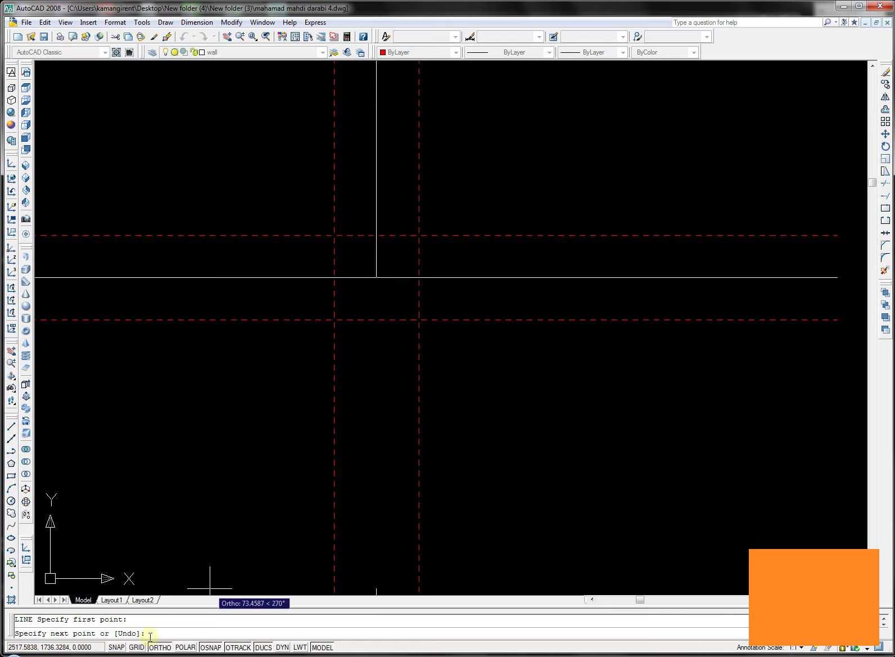
{"action": "key", "text": "F8"}
{"action": "scroll", "coordinate": [455, 497], "scroll_direction": "down", "scroll_amount": 5}
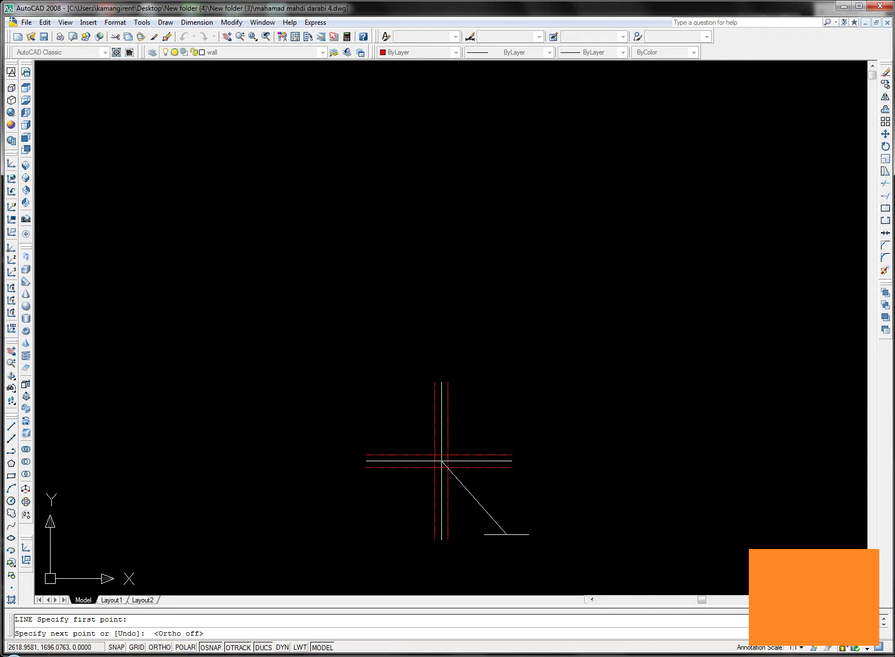
{"action": "scroll", "coordinate": [509, 534], "scroll_direction": "up", "scroll_amount": 1}
{"action": "scroll", "coordinate": [501, 539], "scroll_direction": "up", "scroll_amount": 2}
{"action": "middle_click_drag", "start_coordinate": [473, 530], "coordinate": [482, 500]}
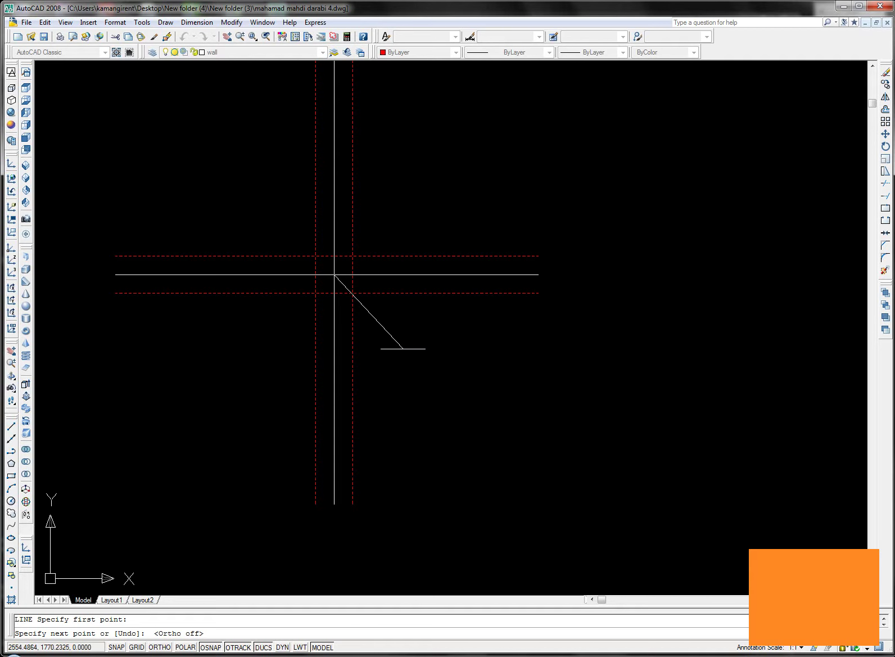
{"action": "scroll", "coordinate": [367, 291], "scroll_direction": "up", "scroll_amount": 5}
{"action": "key", "text": "Escape"}
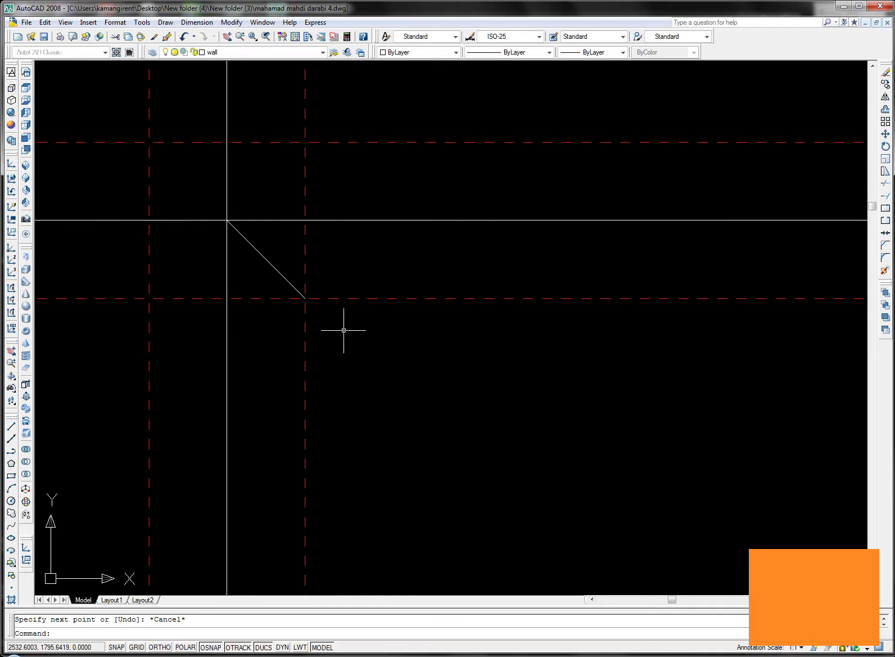
{"action": "left_click", "coordinate": [290, 284]}
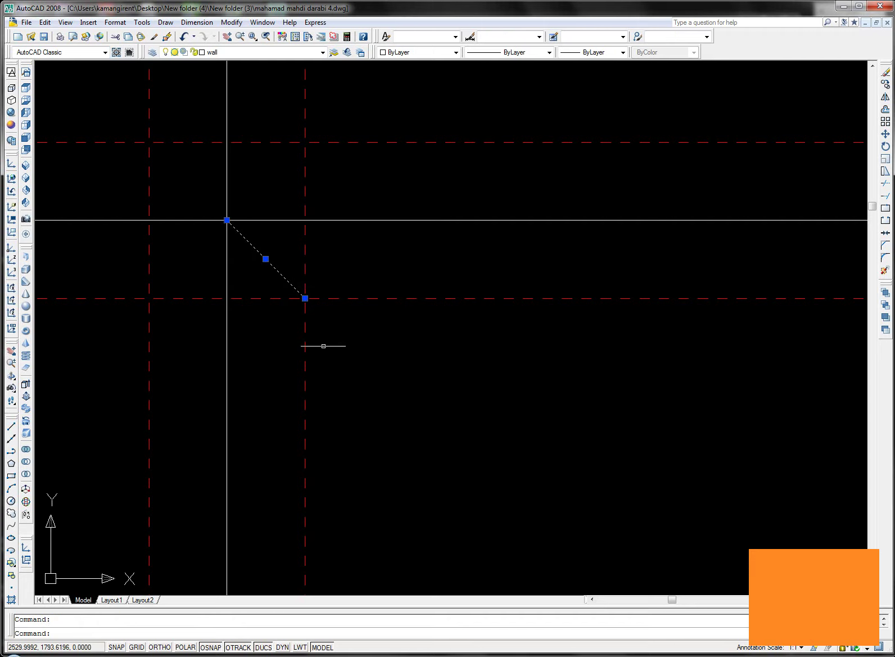
{"action": "key", "text": "Escape"}
Try the EXTEND tool on the diagonal and cancel it.
{"action": "left_click", "coordinate": [886, 198]}
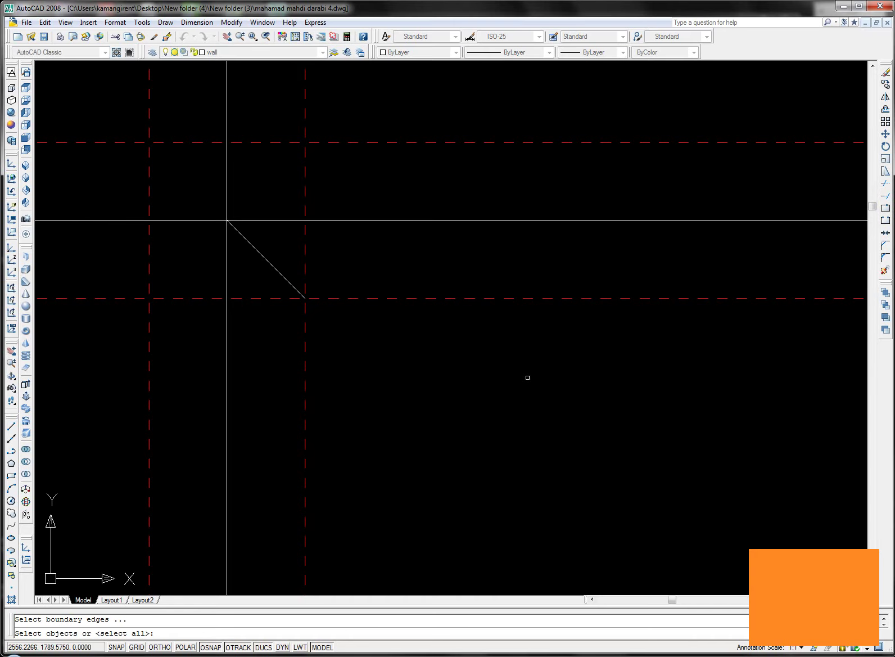
{"action": "key", "text": "Escape"}
{"action": "left_click", "coordinate": [887, 196]}
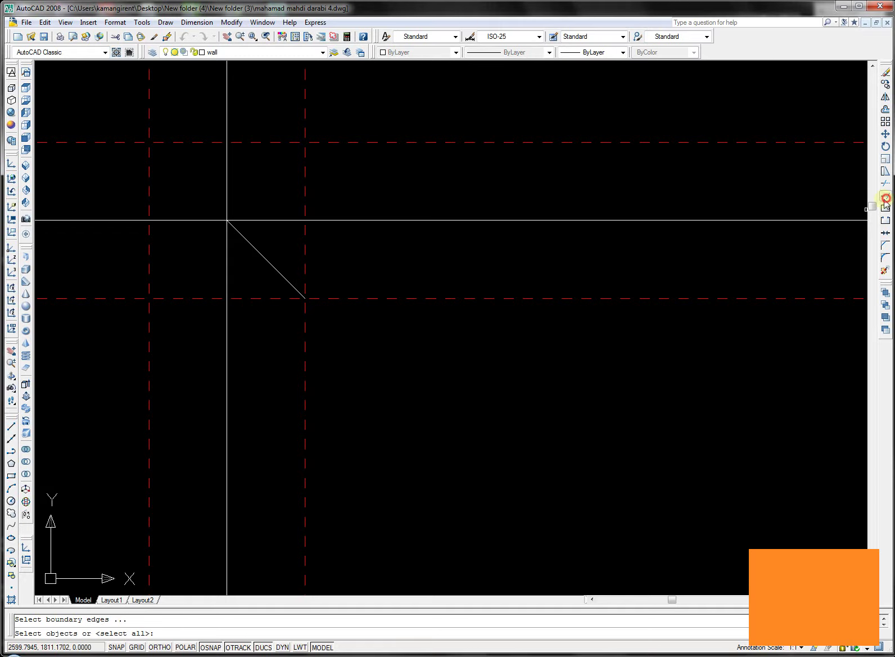
{"action": "key", "text": "Return"}
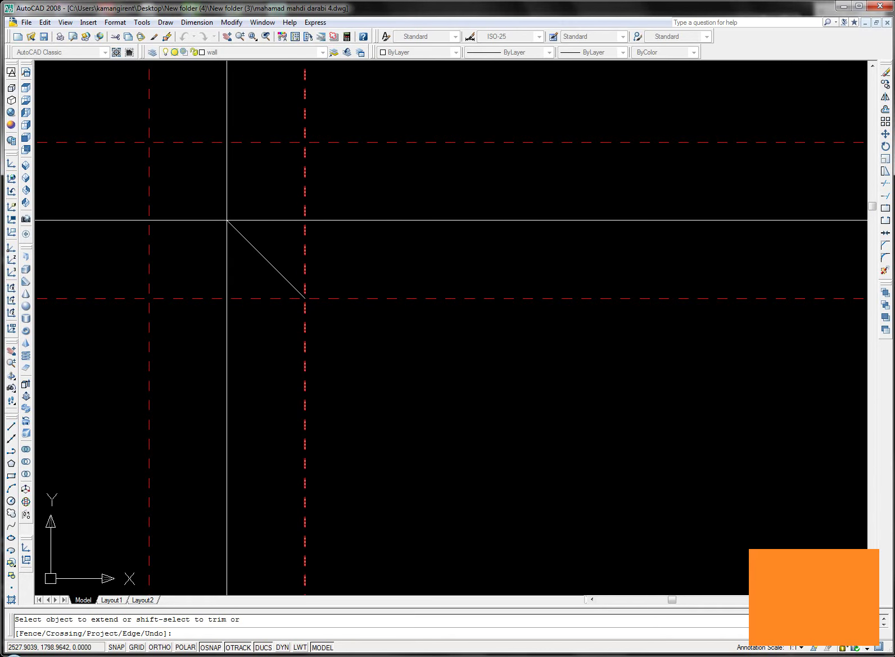
{"action": "scroll", "coordinate": [364, 373], "scroll_direction": "down", "scroll_amount": 6}
{"action": "key", "text": "Escape"}
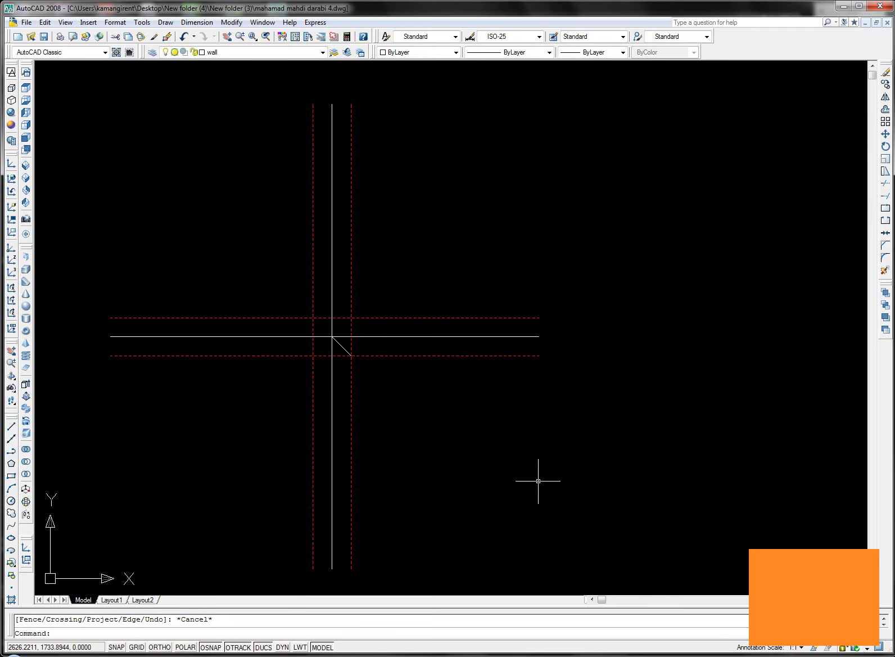
{"action": "type", "text": "l"}
{"action": "key", "text": "Return"}
Draw a temporary vertical boundary line to the right with Ortho on.
{"action": "left_click", "coordinate": [489, 223]}
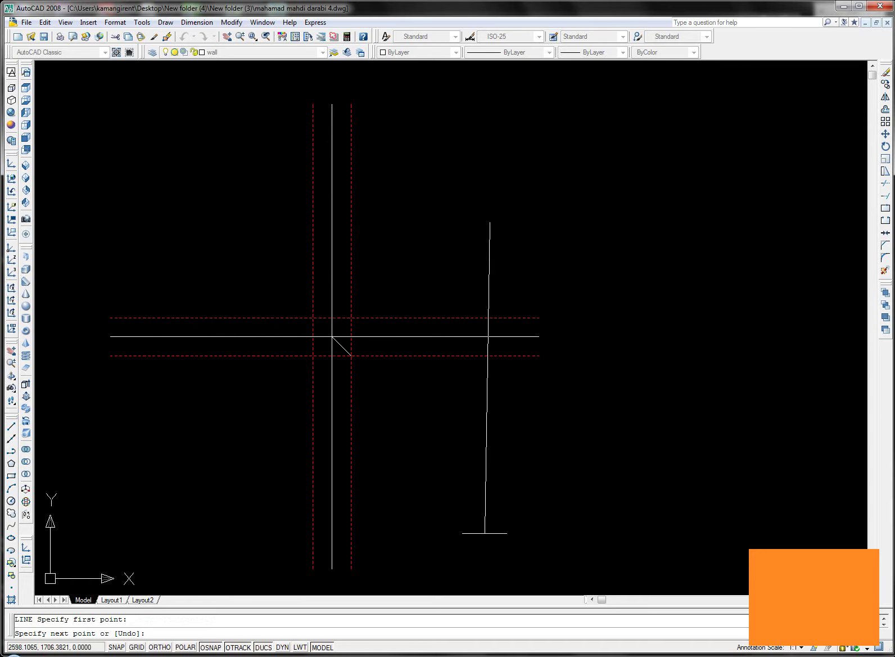
{"action": "middle_click_drag", "start_coordinate": [519, 555], "coordinate": [515, 435]}
{"action": "key", "text": "Escape"}
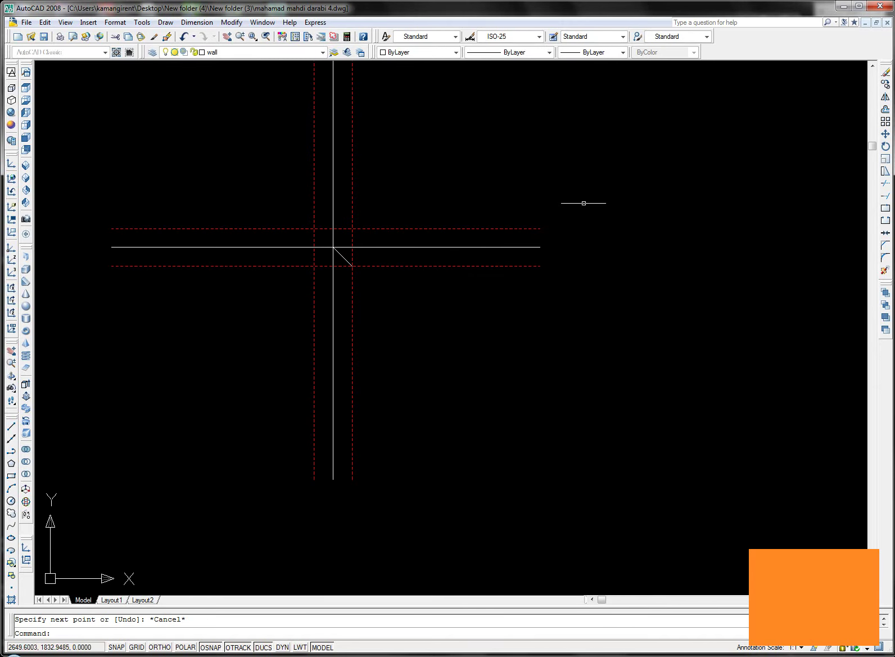
{"action": "type", "text": "l"}
{"action": "key", "text": "Return"}
{"action": "left_click", "coordinate": [542, 146]}
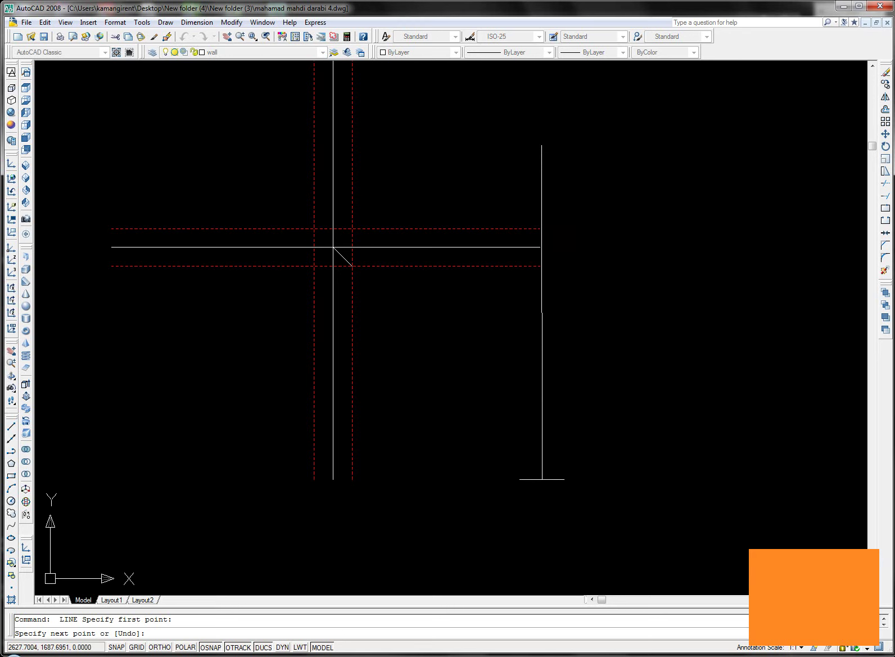
{"action": "left_click", "coordinate": [160, 648]}
{"action": "left_click", "coordinate": [436, 527]}
{"action": "key", "text": "Escape"}
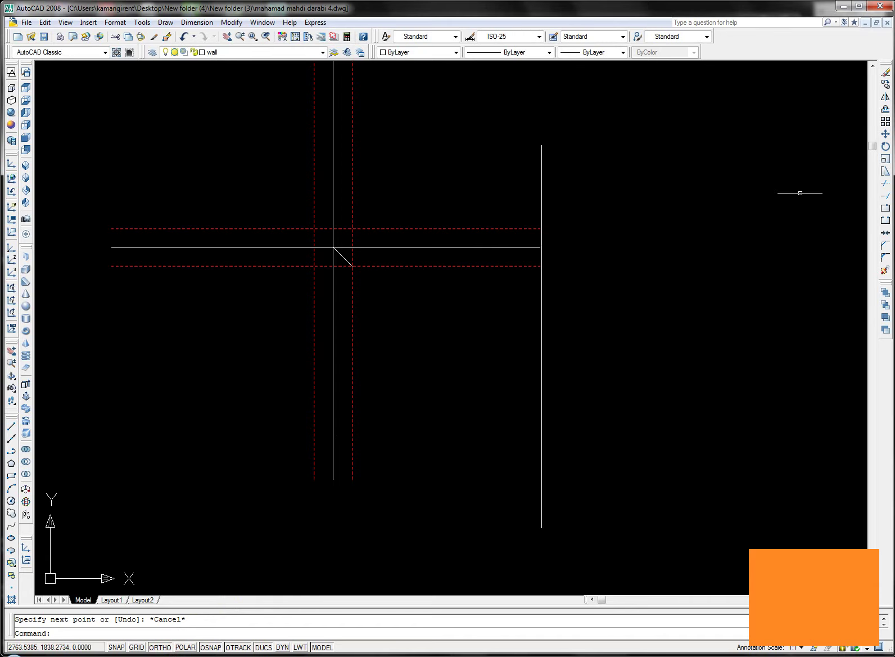
Extend the 45° diagonal to the temporary line, then erase that line.
{"action": "left_click", "coordinate": [886, 196]}
{"action": "key", "text": "Return"}
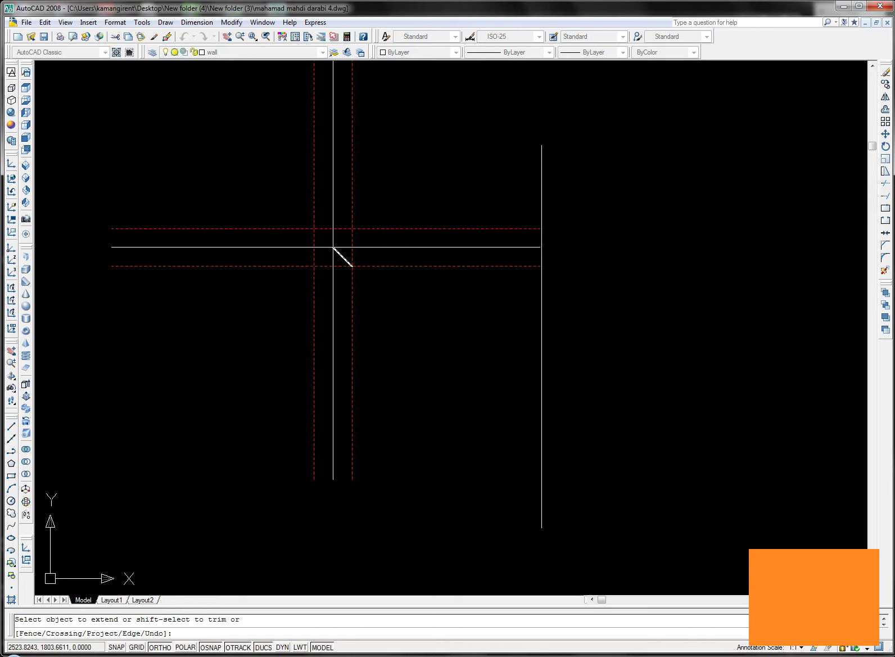
{"action": "left_click", "coordinate": [342, 257]}
{"action": "key", "text": "Escape"}
{"action": "left_click", "coordinate": [539, 344]}
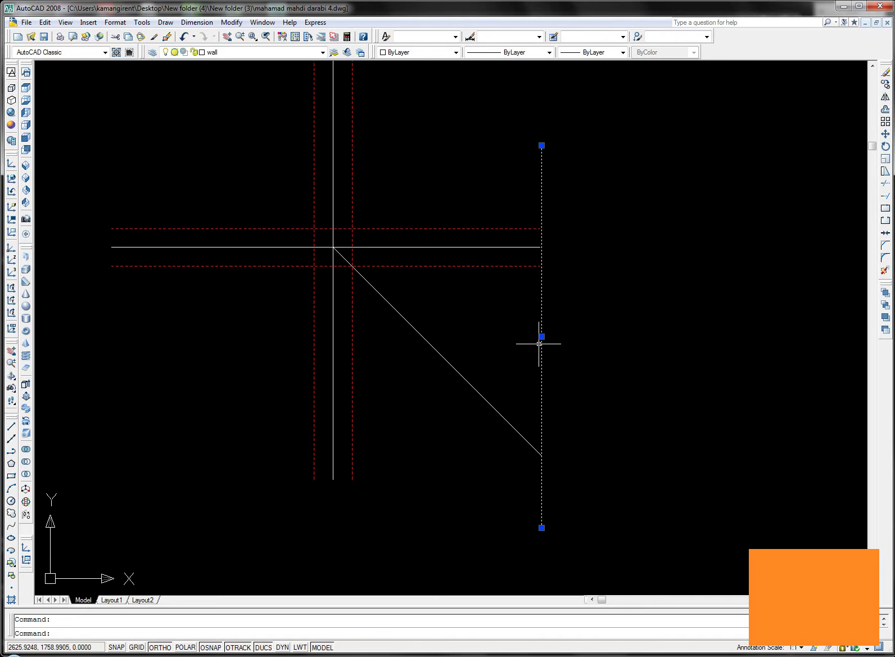
{"action": "key", "text": "Delete"}
{"action": "middle_click_drag", "start_coordinate": [516, 333], "coordinate": [548, 369]}
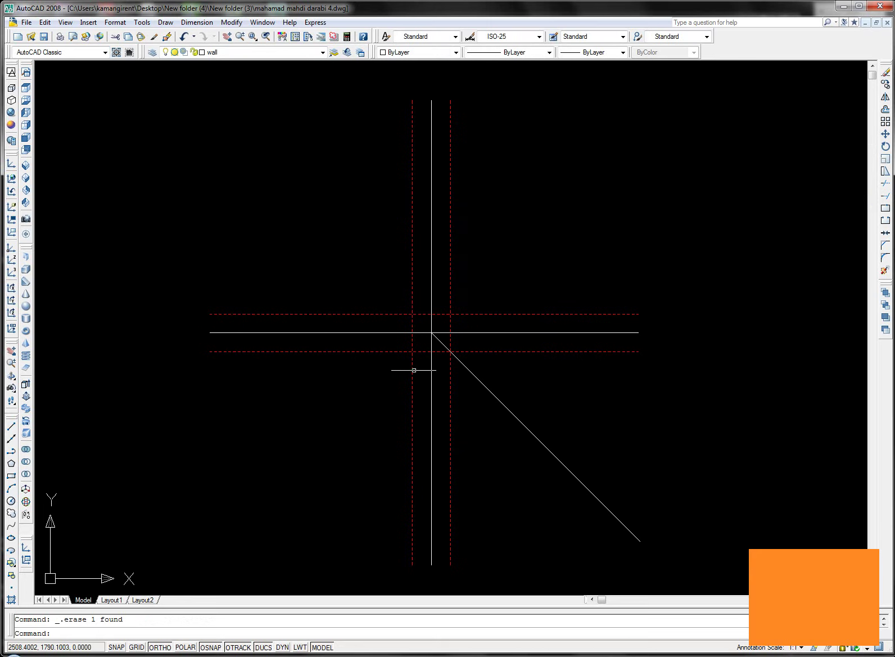
{"action": "middle_click_drag", "start_coordinate": [373, 382], "coordinate": [387, 386]}
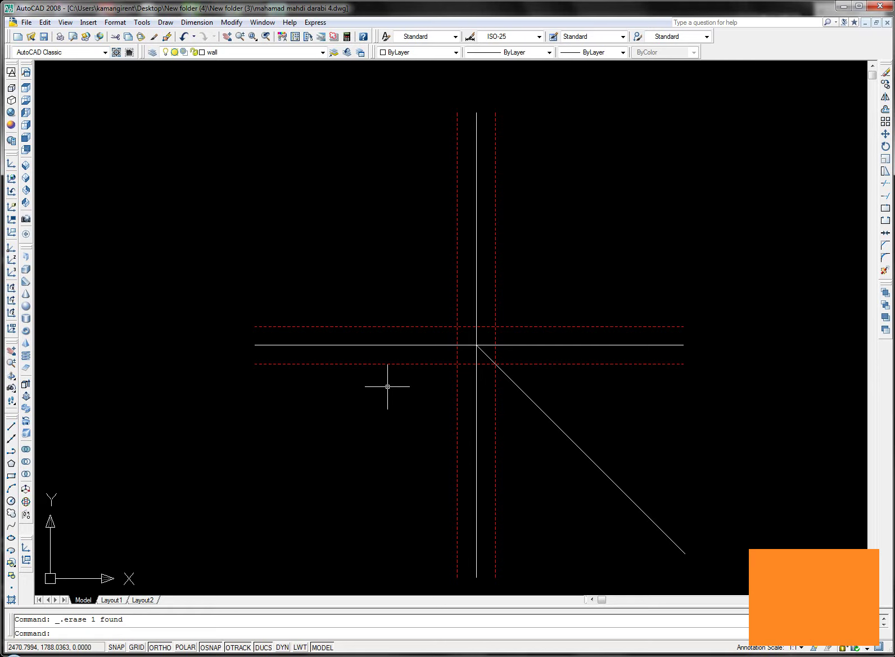
{"action": "type", "text": "l"}
Draw the 40 × 50 rectangular front outline from the guide intersection.
{"action": "key", "text": "Return"}
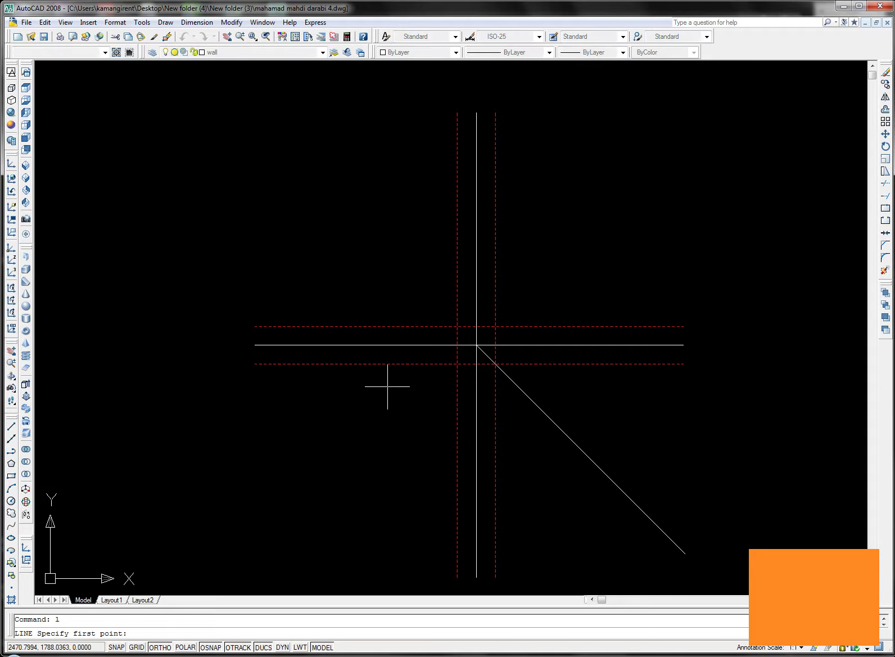
{"action": "left_click", "coordinate": [457, 364]}
{"action": "type", "text": "40"}
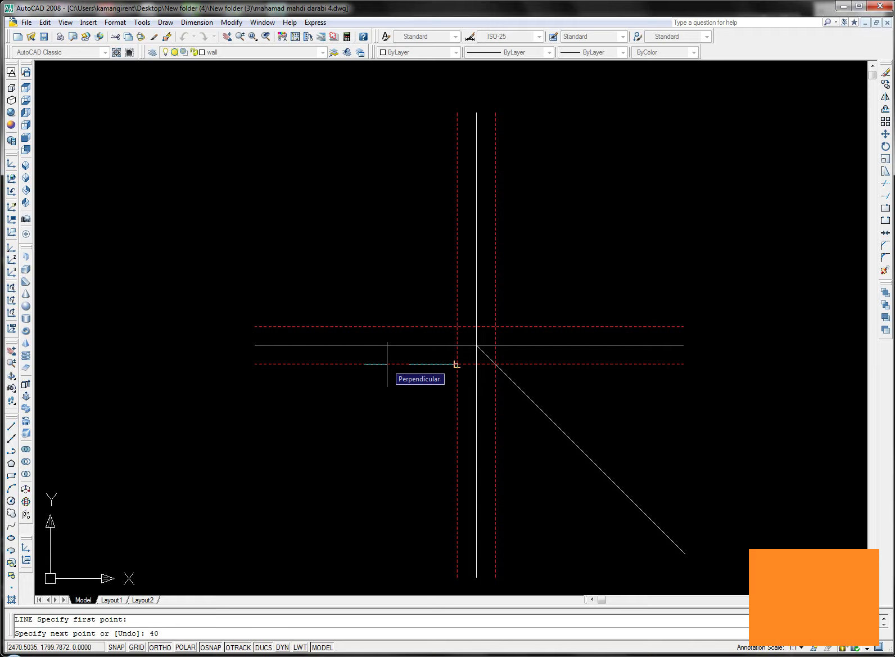
{"action": "key", "text": "Return"}
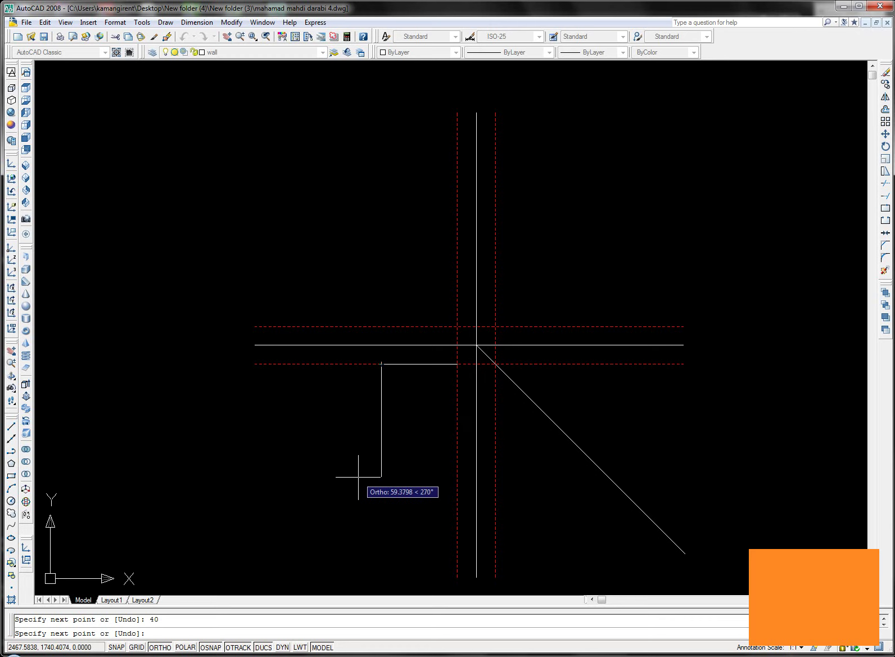
{"action": "type", "text": "50"}
{"action": "key", "text": "Return"}
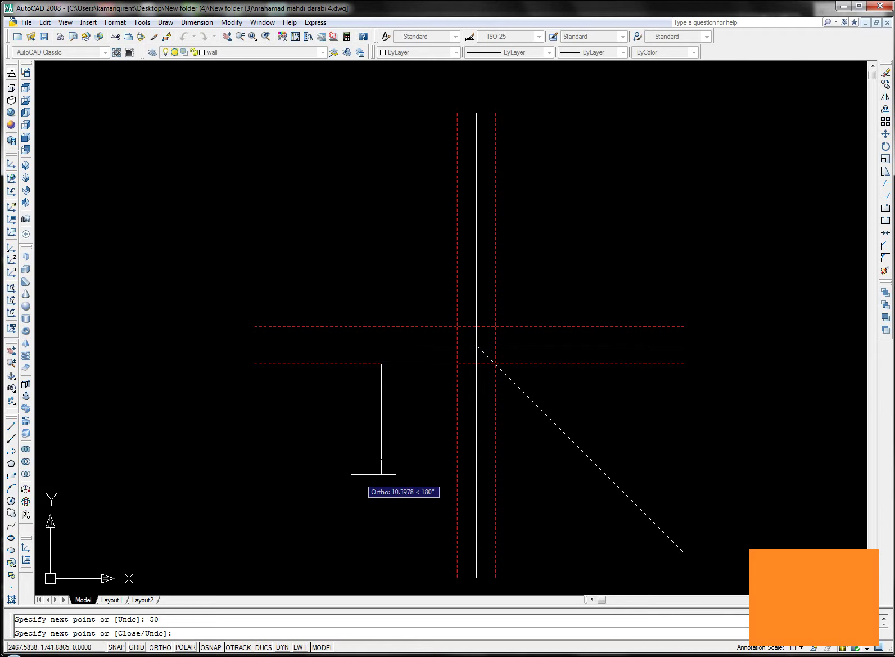
{"action": "left_click", "coordinate": [457, 458]}
{"action": "left_click", "coordinate": [457, 364]}
{"action": "key", "text": "Escape"}
{"action": "type", "text": "l"}
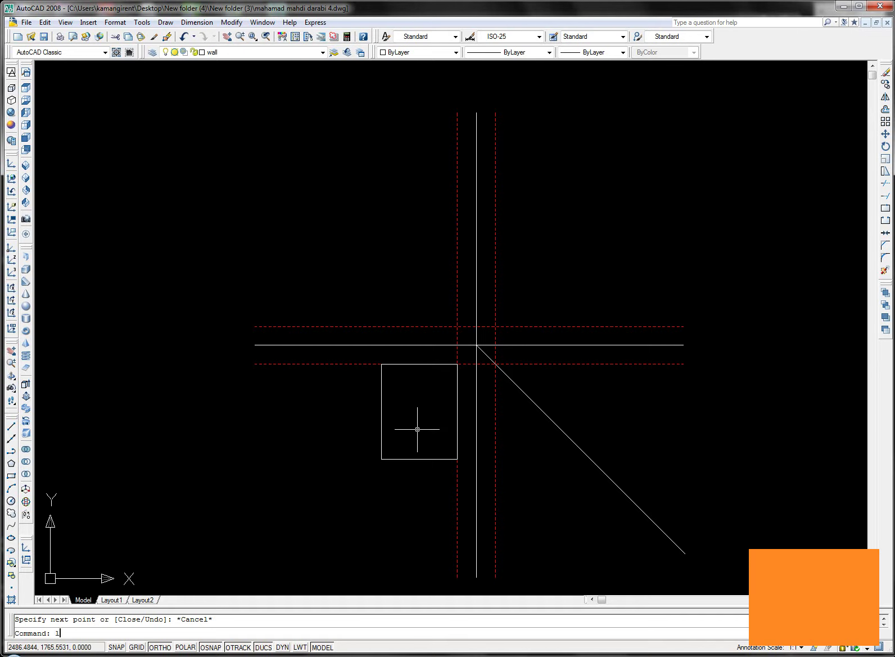
Draw the small inset rectangle along the outline's top edge using 5- and 10-unit segments.
{"action": "key", "text": "Return"}
{"action": "scroll", "coordinate": [450, 362], "scroll_direction": "up", "scroll_amount": 1}
{"action": "left_click", "coordinate": [449, 366]}
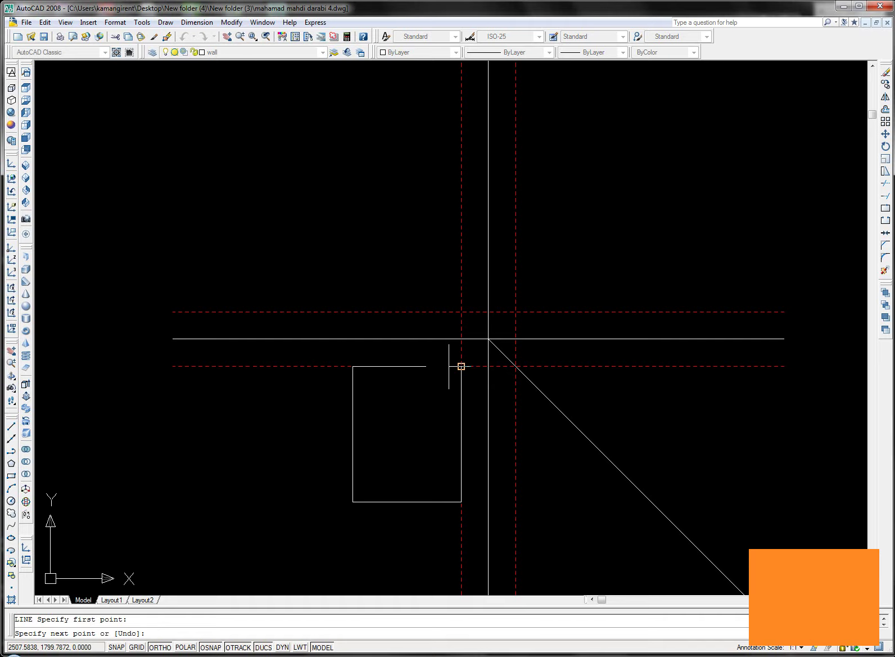
{"action": "type", "text": "5"}
{"action": "key", "text": "Return"}
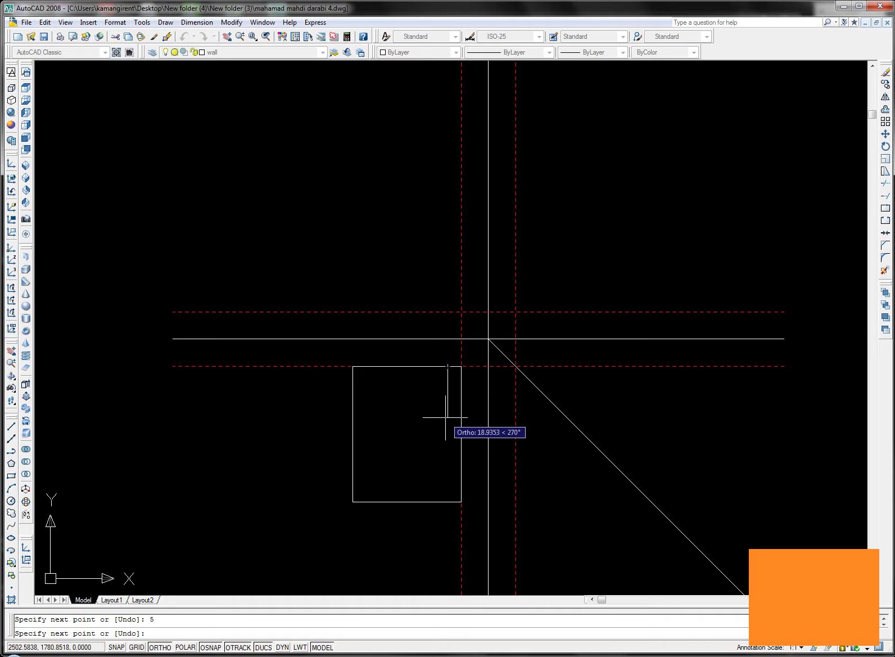
{"action": "type", "text": "10"}
{"action": "key", "text": "Escape"}
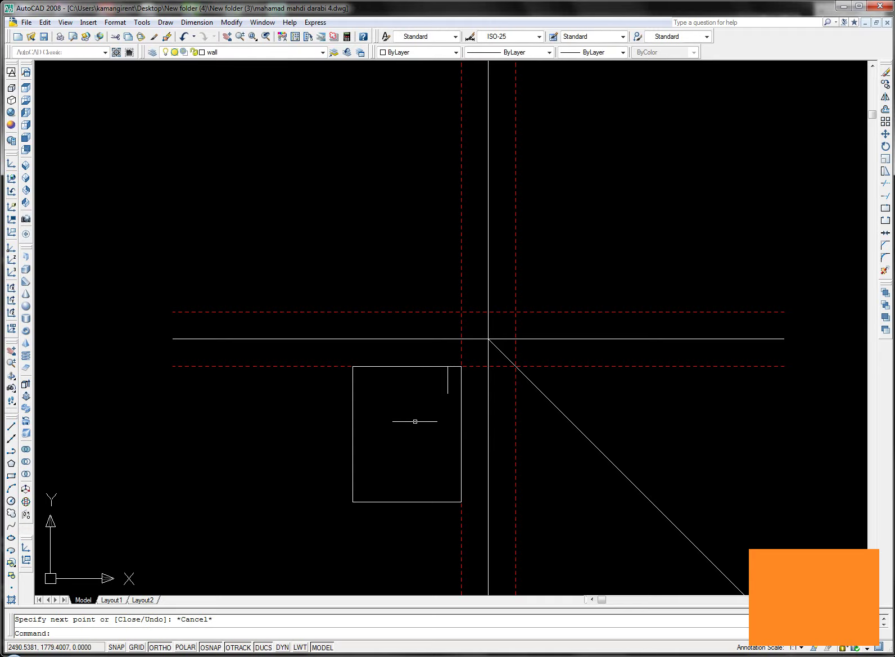
{"action": "type", "text": "l"}
{"action": "key", "text": "Return"}
{"action": "left_click", "coordinate": [352, 366]}
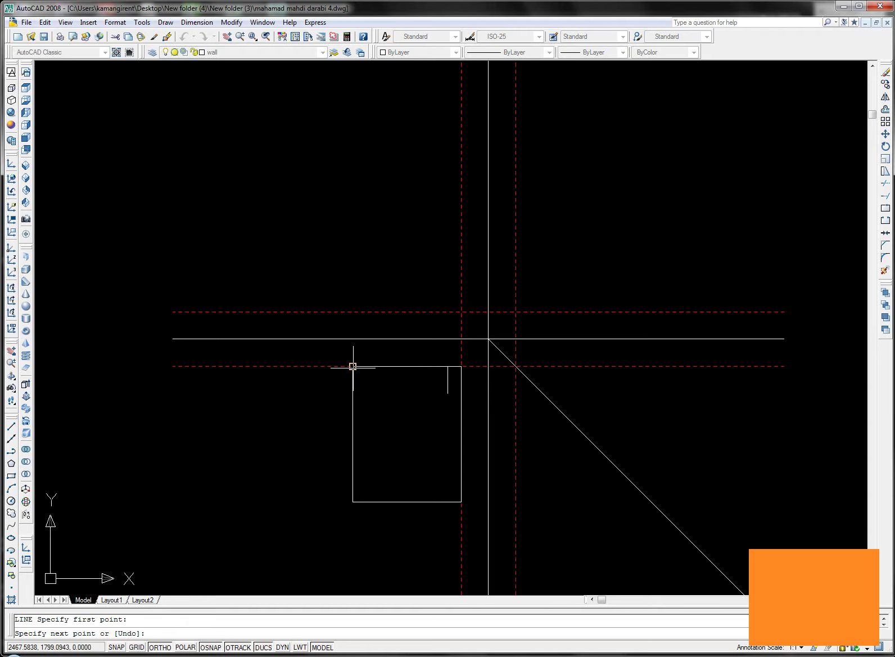
{"action": "type", "text": "5"}
{"action": "key", "text": "Return"}
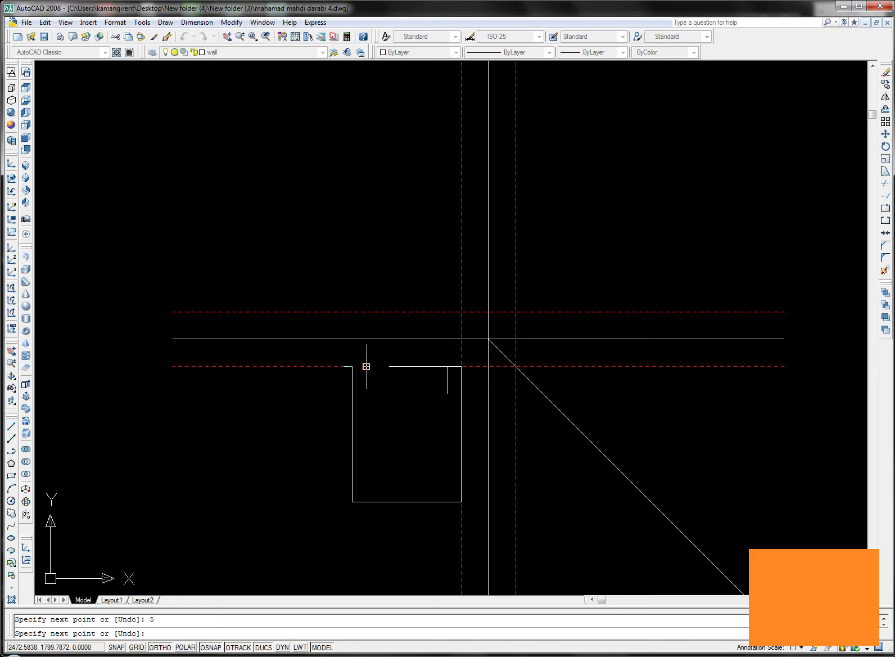
{"action": "type", "text": "0"}
{"action": "key", "text": "Return"}
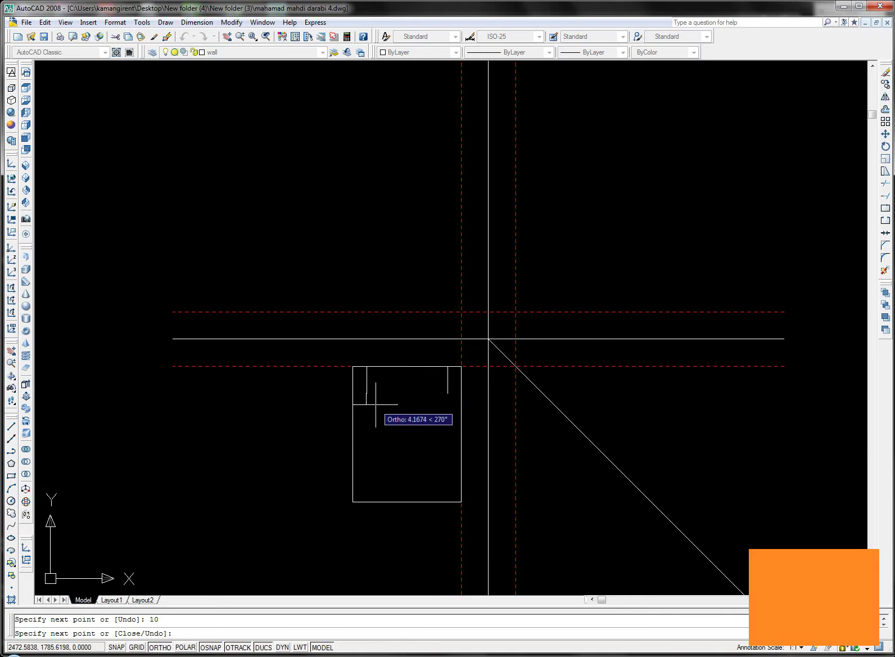
{"action": "left_click", "coordinate": [448, 393]}
{"action": "key", "text": "Escape"}
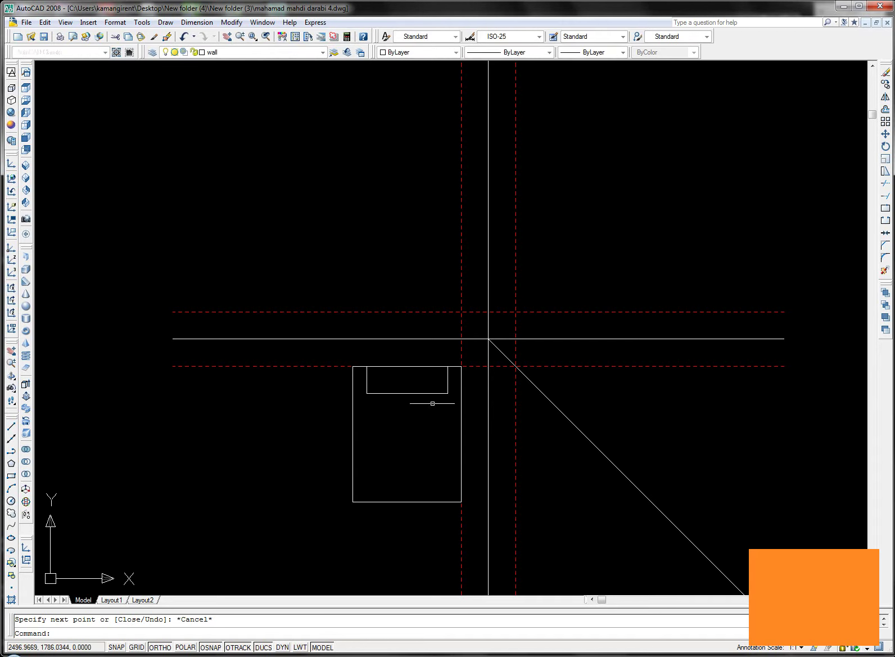
{"action": "left_click", "coordinate": [322, 52]}
Switch to layer kkk and draw two projection lines up from the inset and outer corners.
{"action": "left_click", "coordinate": [244, 80]}
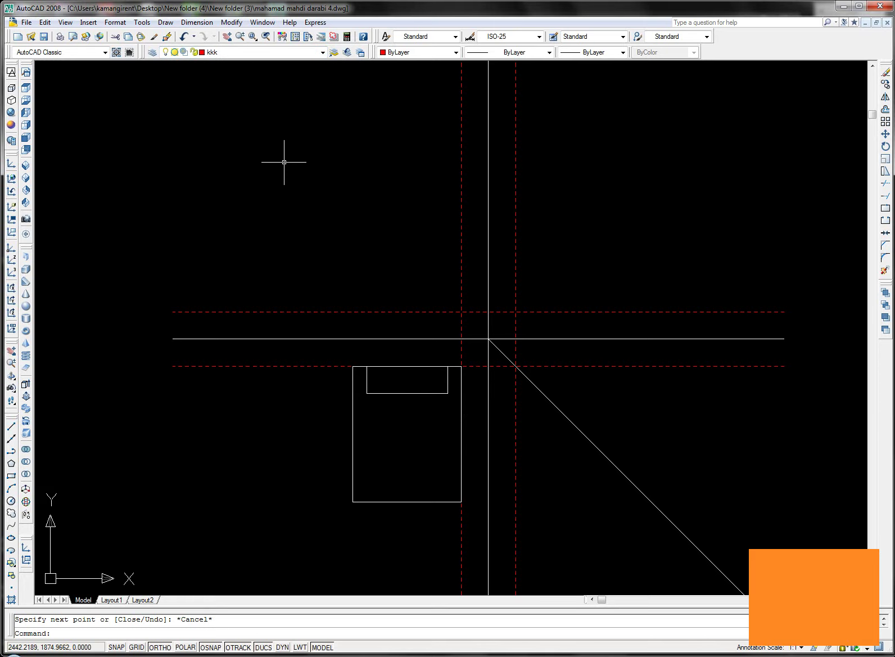
{"action": "type", "text": "l"}
{"action": "key", "text": "Return"}
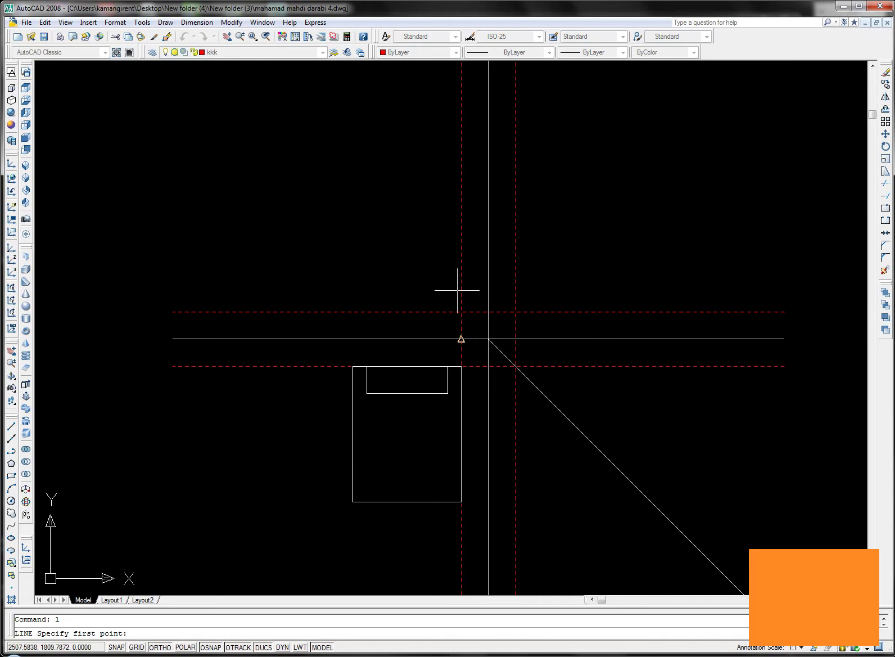
{"action": "left_click", "coordinate": [447, 366]}
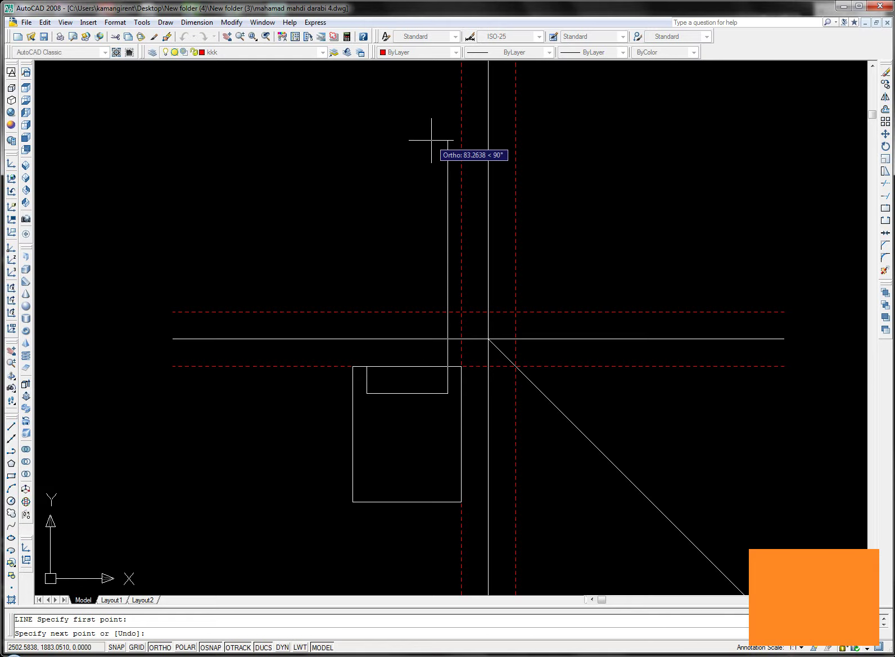
{"action": "middle_click_drag", "start_coordinate": [430, 140], "coordinate": [436, 224]}
{"action": "key", "text": "Escape"}
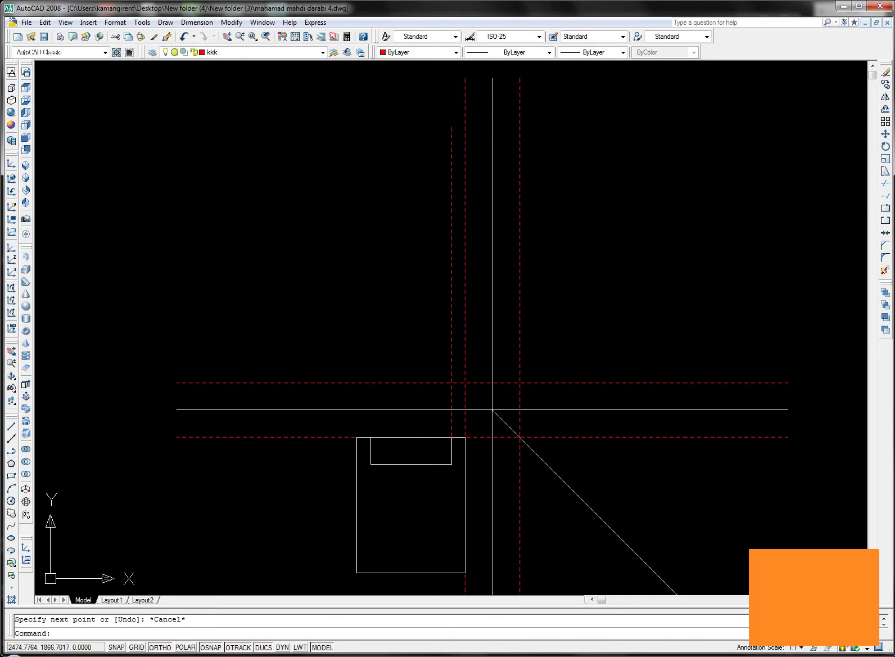
{"action": "key", "text": "Return"}
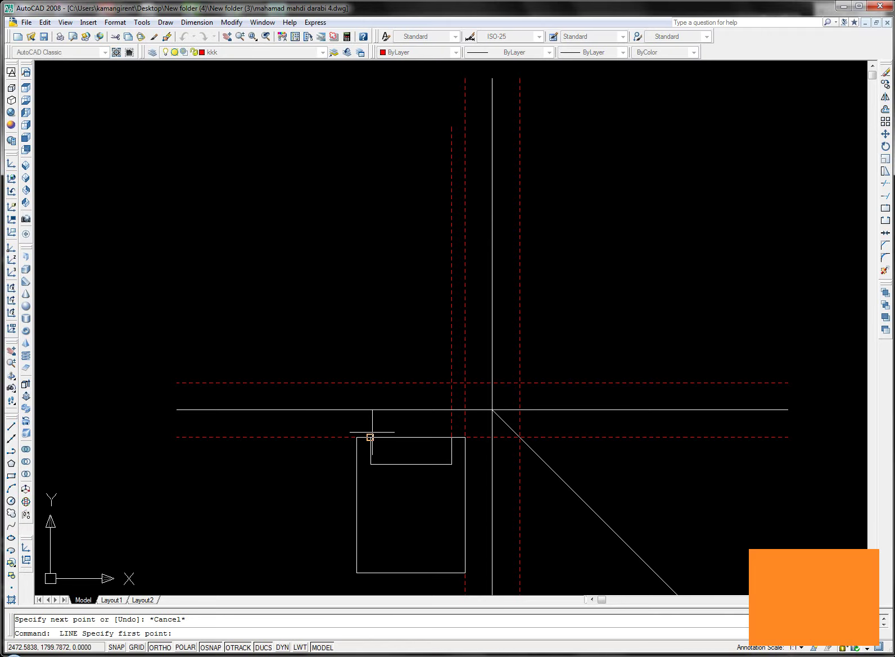
{"action": "left_click", "coordinate": [371, 437]}
{"action": "left_click", "coordinate": [370, 128]}
{"action": "key", "text": "Return"}
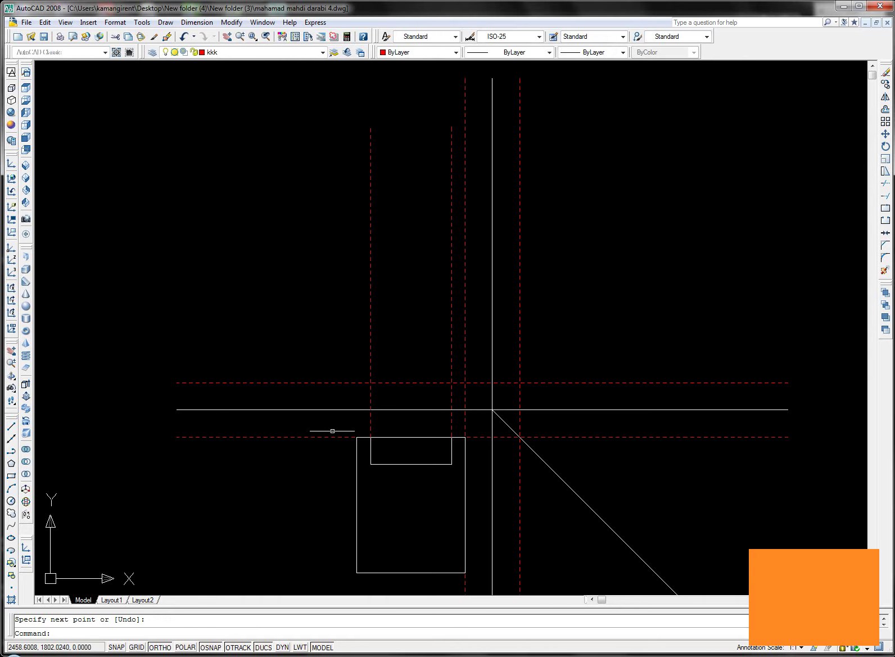
{"action": "key", "text": "Return"}
{"action": "left_click", "coordinate": [357, 437]}
{"action": "left_click", "coordinate": [355, 141]}
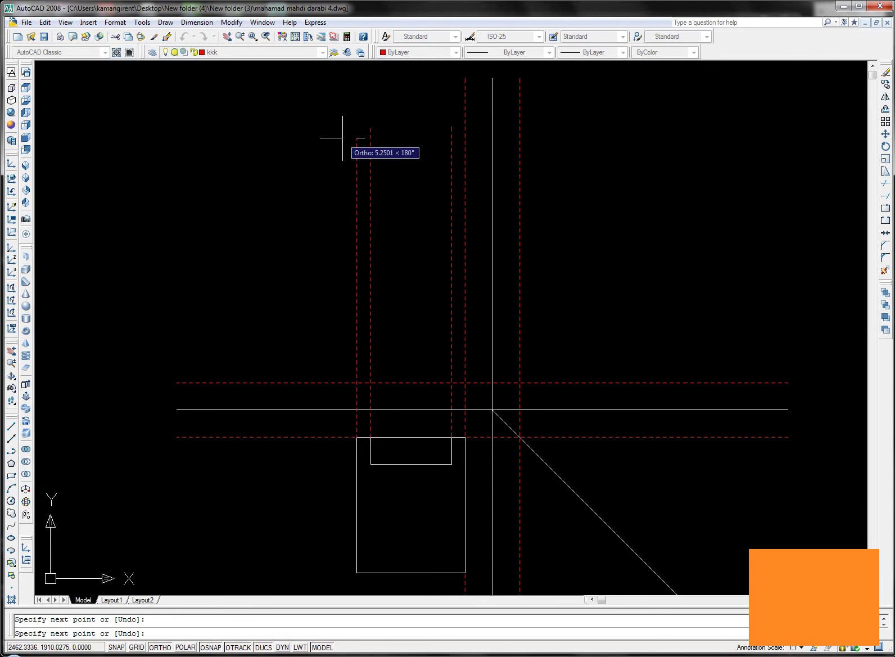
{"action": "key", "text": "Escape"}
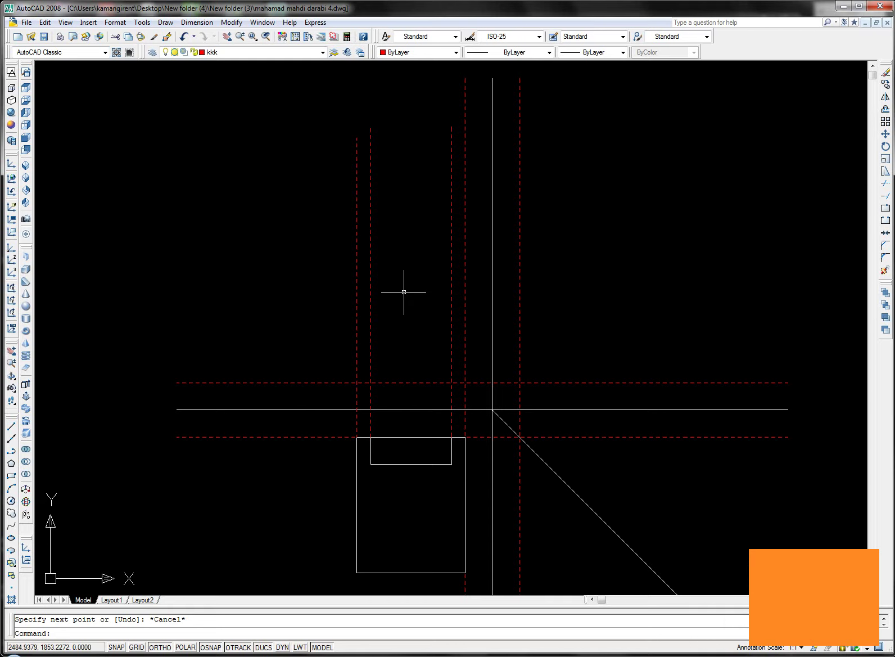
{"action": "type", "text": "l"}
Trace the bottom edge along the red guide with a 10-unit rise at its left end.
{"action": "key", "text": "Return"}
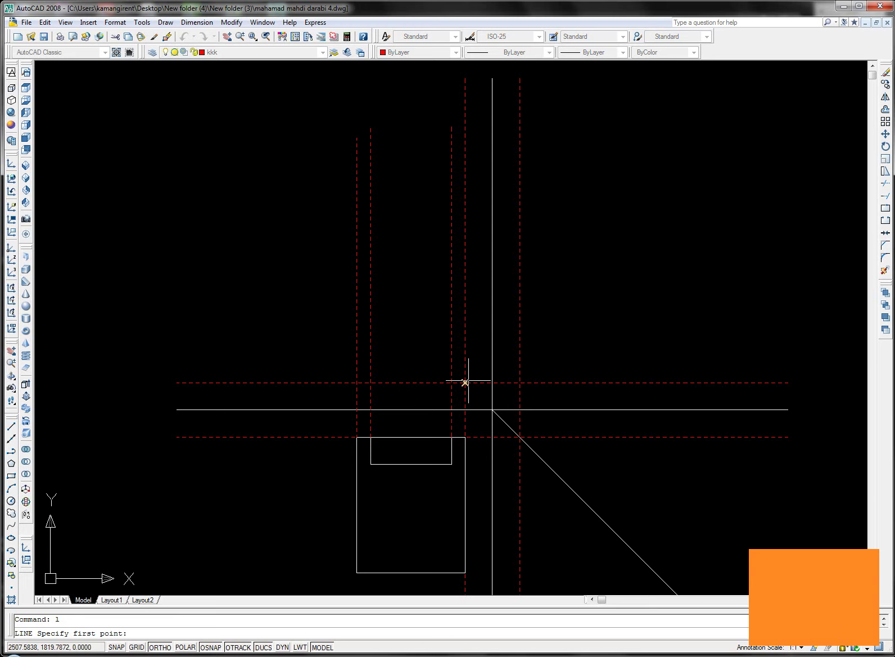
{"action": "left_click", "coordinate": [465, 382]}
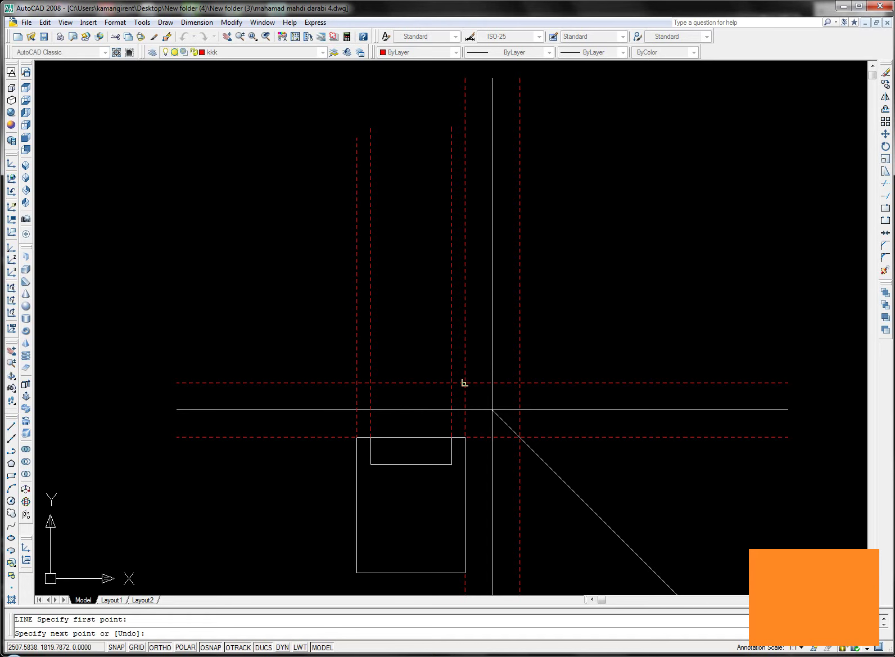
{"action": "left_click", "coordinate": [355, 382]}
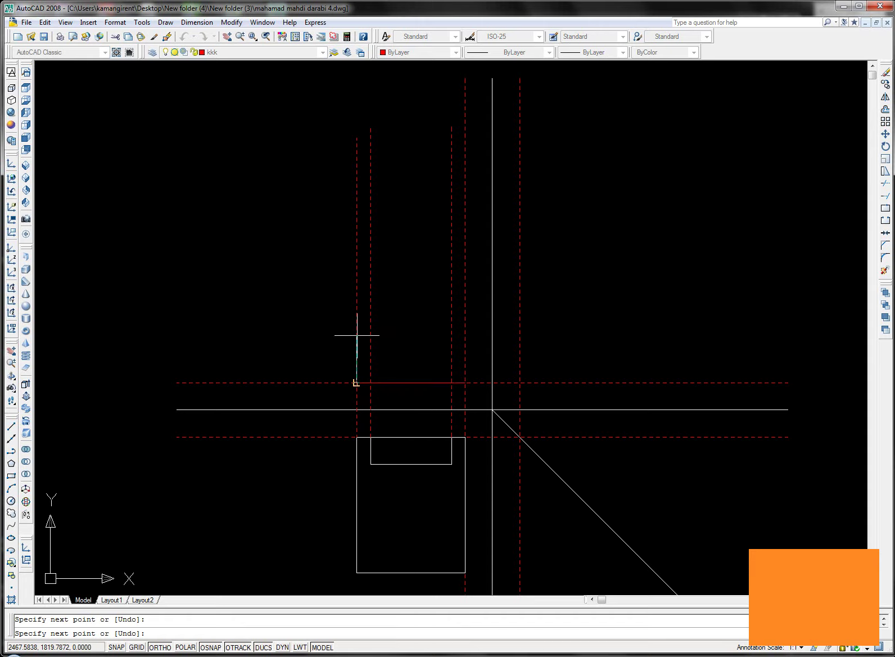
{"action": "type", "text": "10"}
{"action": "key", "text": "Return"}
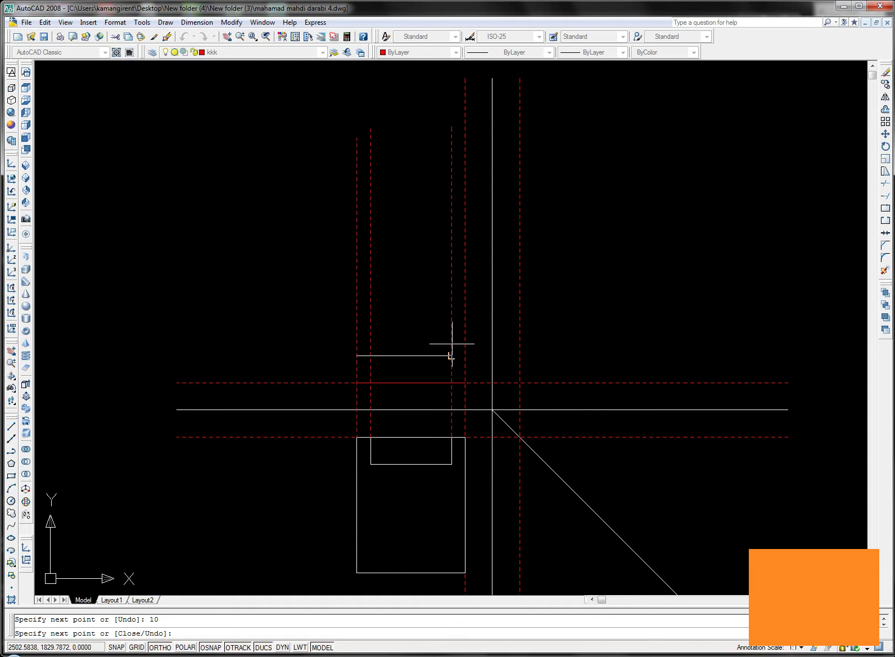
{"action": "key", "text": "Escape"}
{"action": "left_click", "coordinate": [409, 375]}
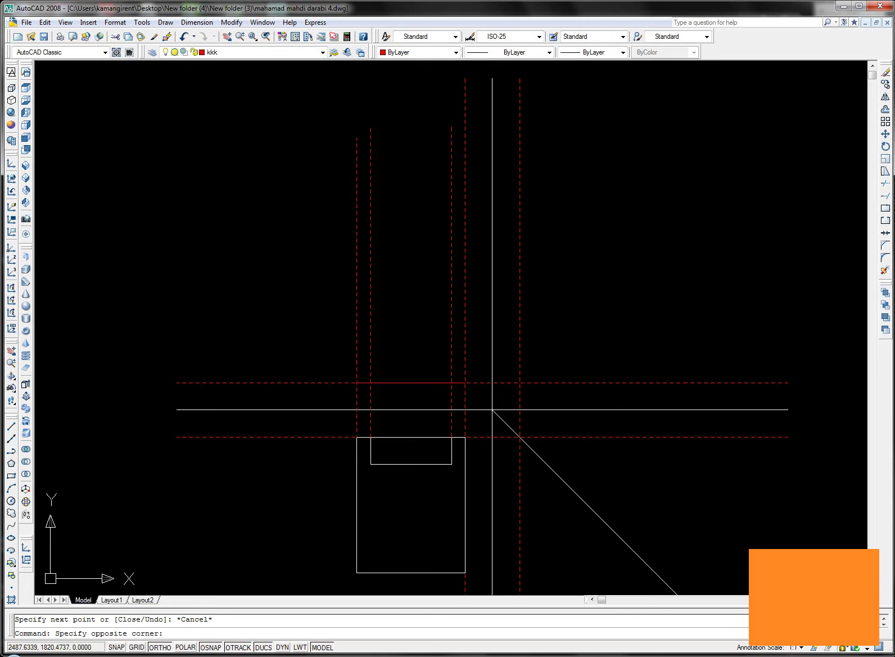
{"action": "key", "text": "Escape"}
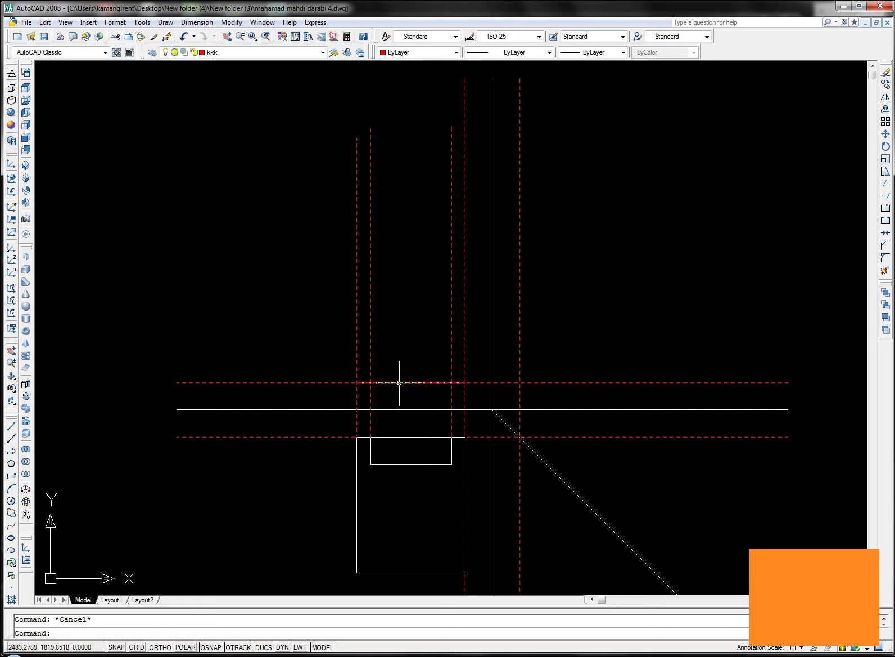
Move the traced edges onto the wall layer and make wall current.
{"action": "left_click", "coordinate": [400, 383]}
{"action": "left_click", "coordinate": [357, 364]}
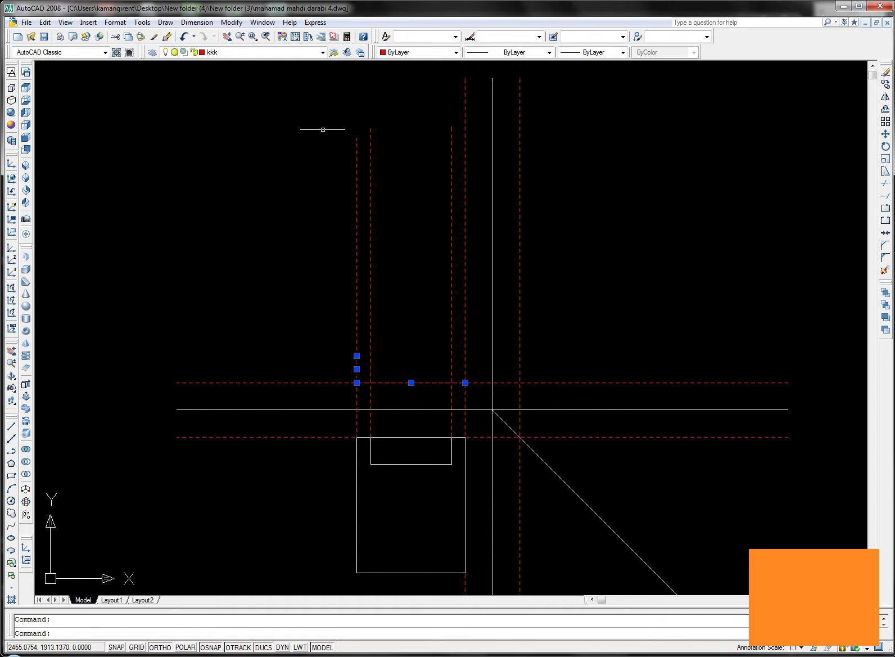
{"action": "left_click", "coordinate": [323, 52]}
{"action": "left_click", "coordinate": [225, 84]}
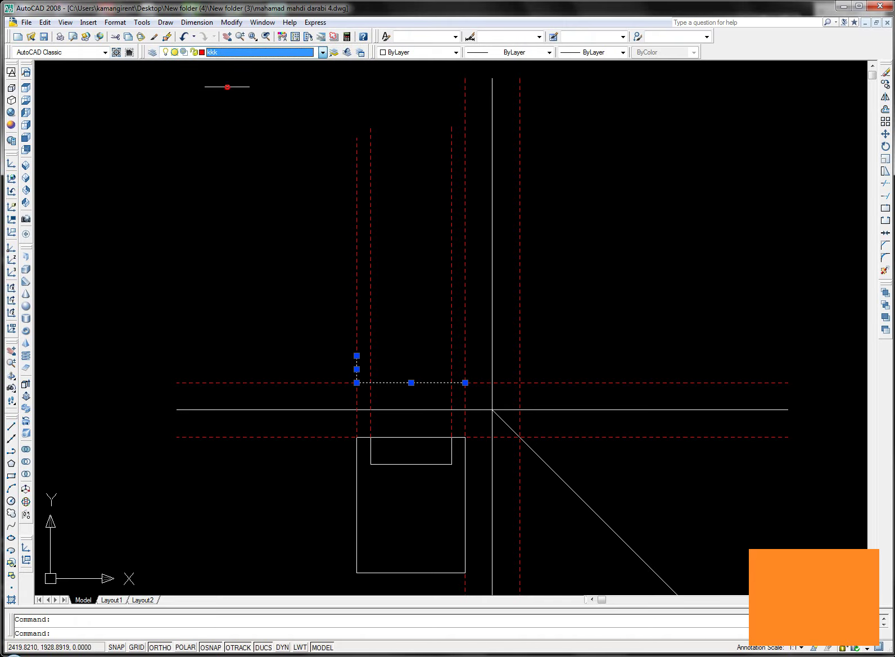
{"action": "key", "text": "Escape"}
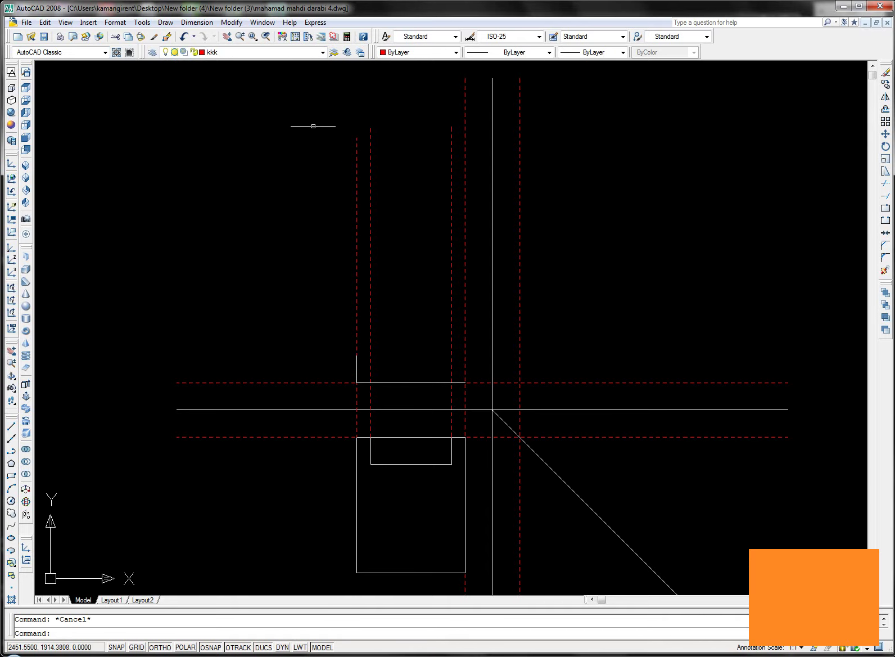
{"action": "left_click", "coordinate": [323, 52]}
{"action": "left_click", "coordinate": [236, 89]}
Close the thin rectangle with a 10-unit right side and a top edge to the left rise.
{"action": "type", "text": "l"}
{"action": "key", "text": "Return"}
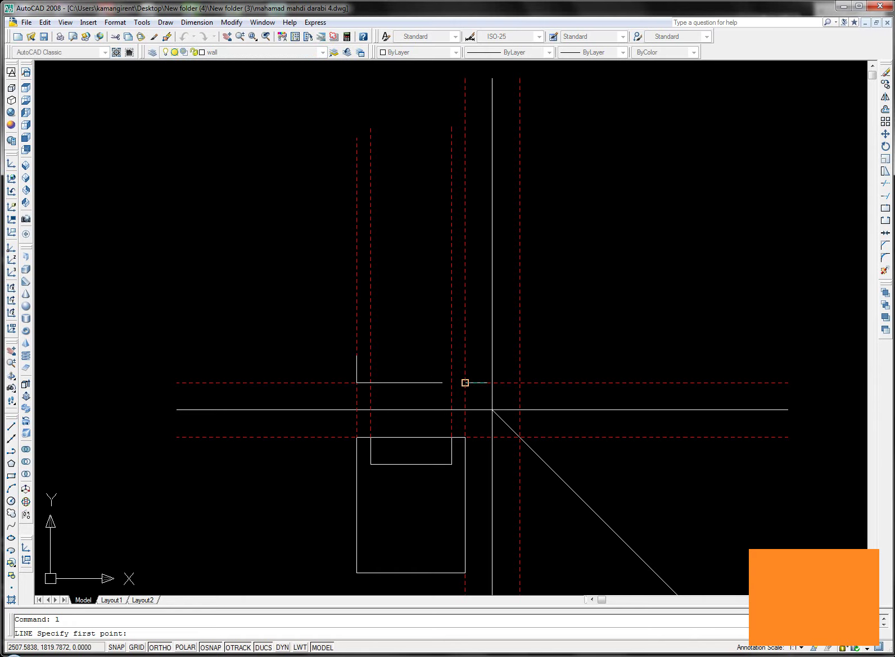
{"action": "left_click", "coordinate": [465, 382]}
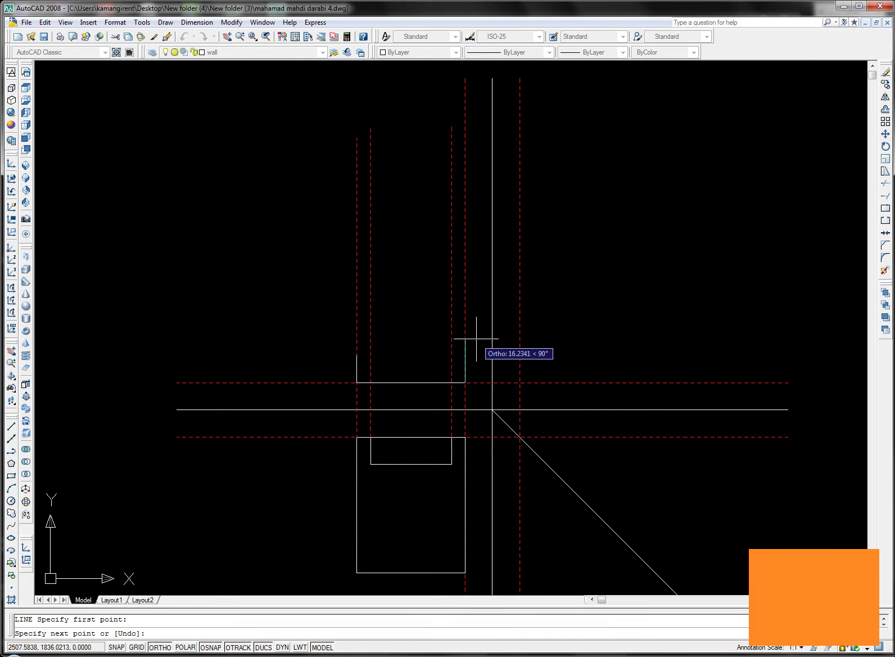
{"action": "type", "text": "10"}
{"action": "key", "text": "Return"}
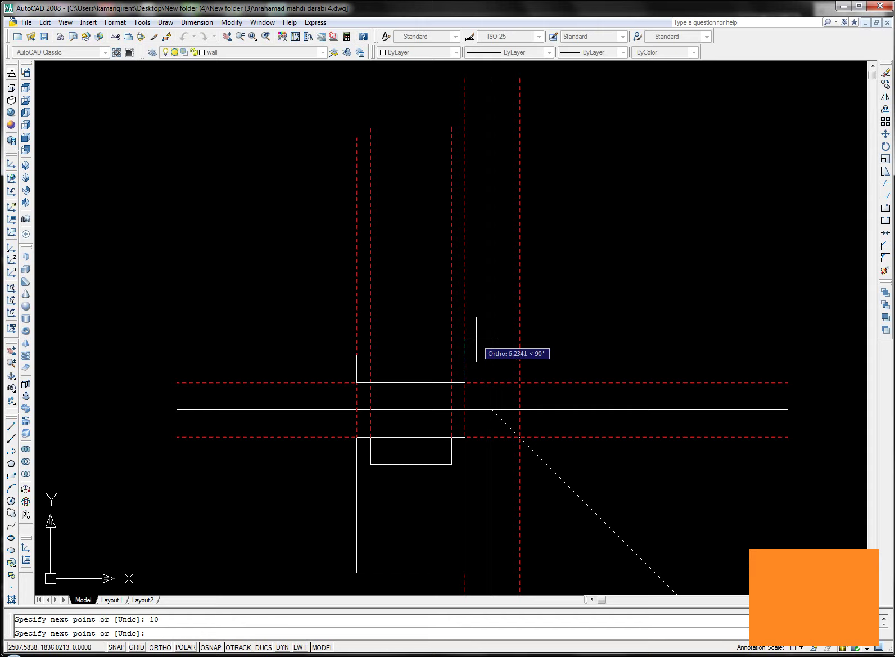
{"action": "left_click", "coordinate": [358, 355]}
{"action": "key", "text": "Escape"}
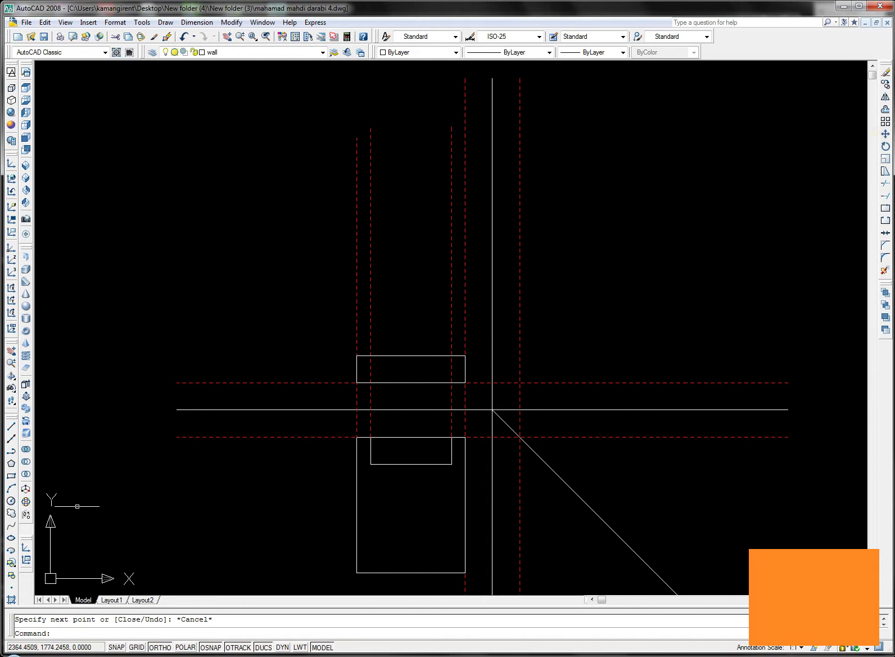
Draw a circle centred on the rectangle's top-edge midpoint, replacing a misplaced first circle.
{"action": "left_click", "coordinate": [10, 501]}
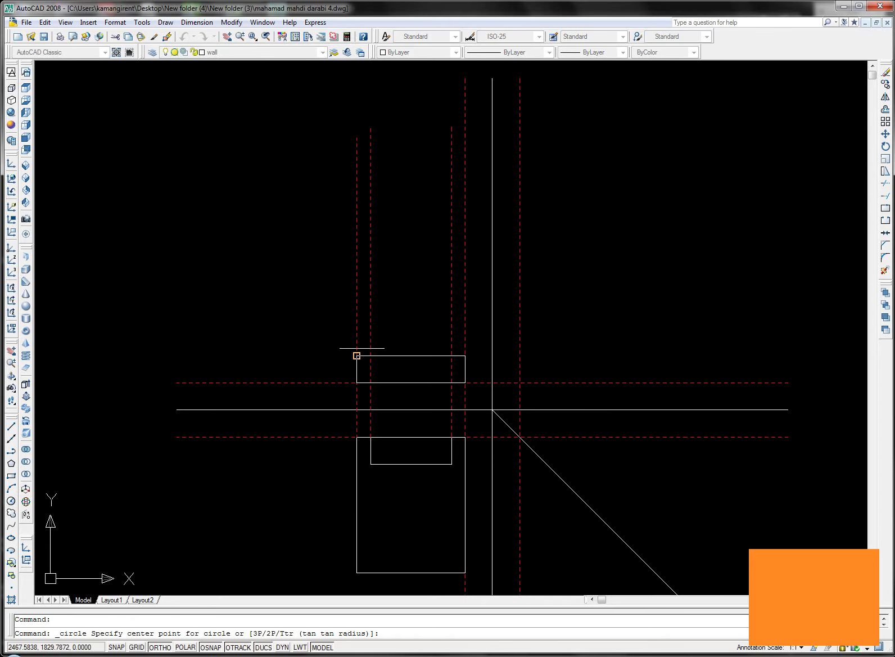
{"action": "left_click", "coordinate": [356, 355]}
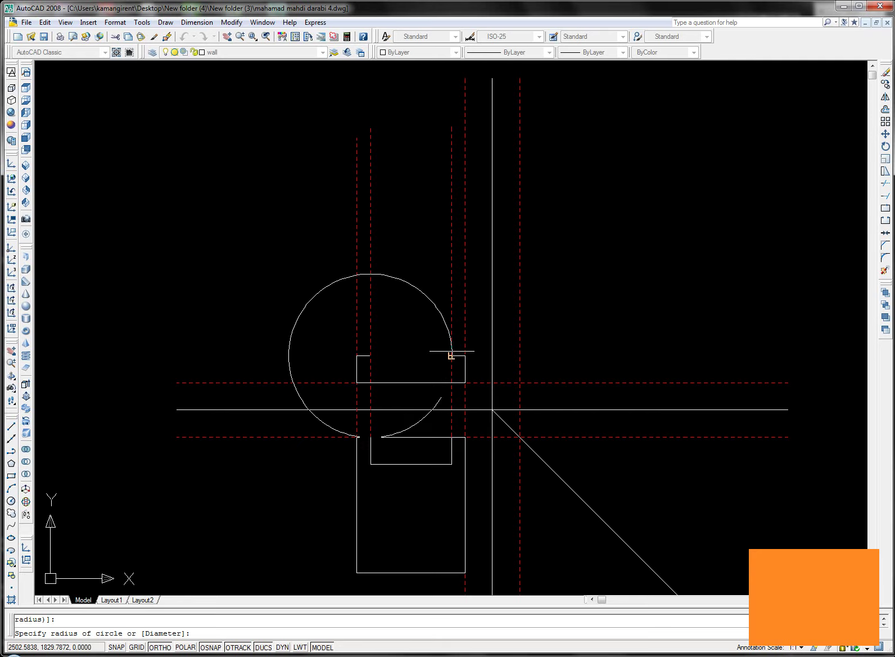
{"action": "left_click", "coordinate": [451, 351]}
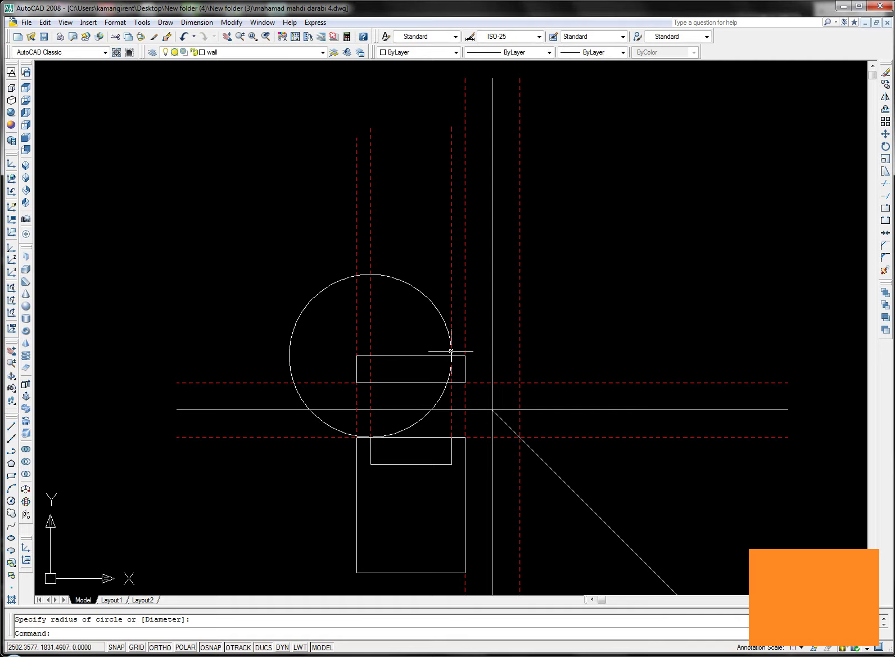
{"action": "left_click", "coordinate": [414, 287]}
{"action": "key", "text": "Delete"}
{"action": "type", "text": "l`"}
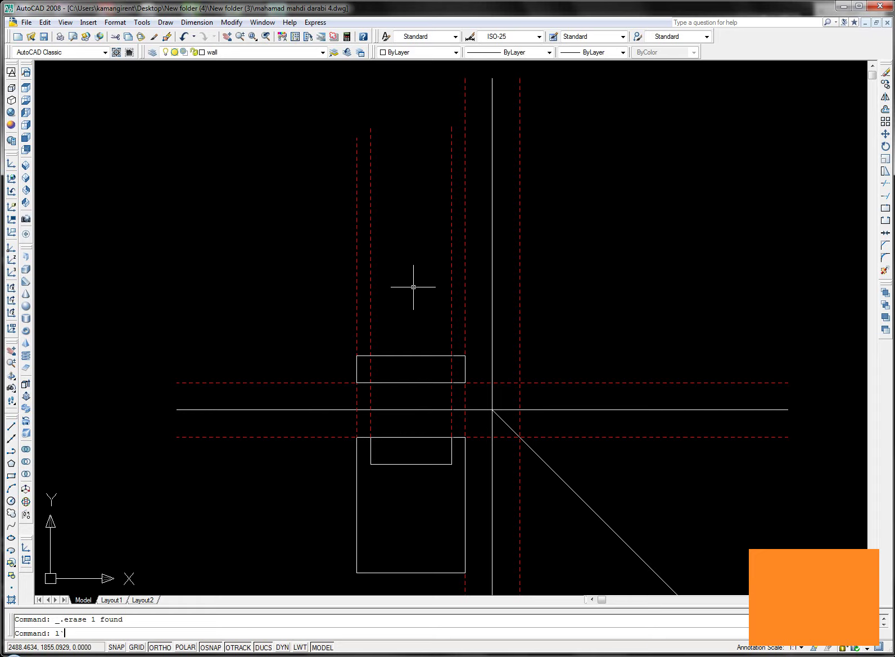
{"action": "left_click", "coordinate": [10, 501]}
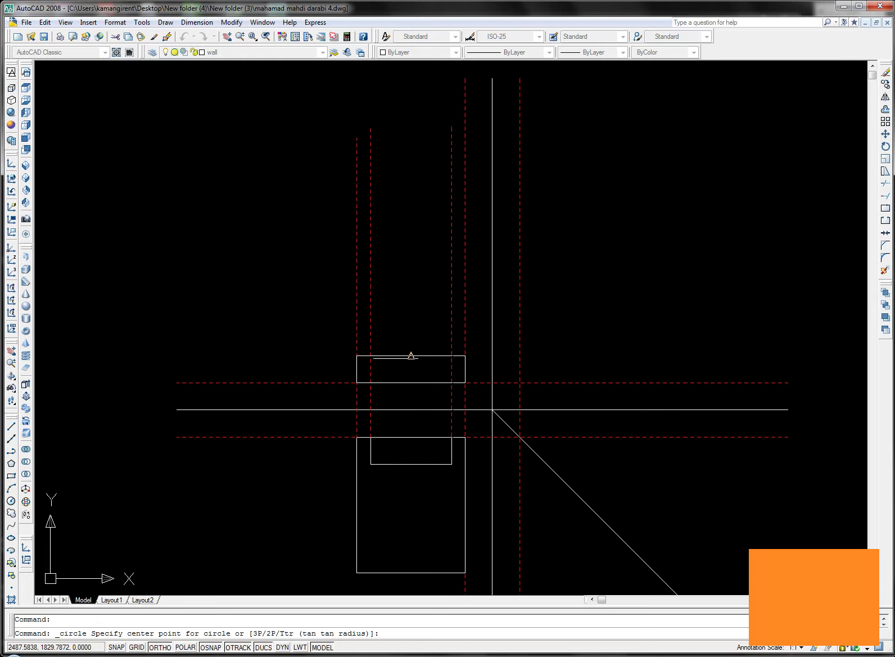
{"action": "left_click", "coordinate": [411, 355]}
{"action": "left_click", "coordinate": [369, 356]}
{"action": "key", "text": "Escape"}
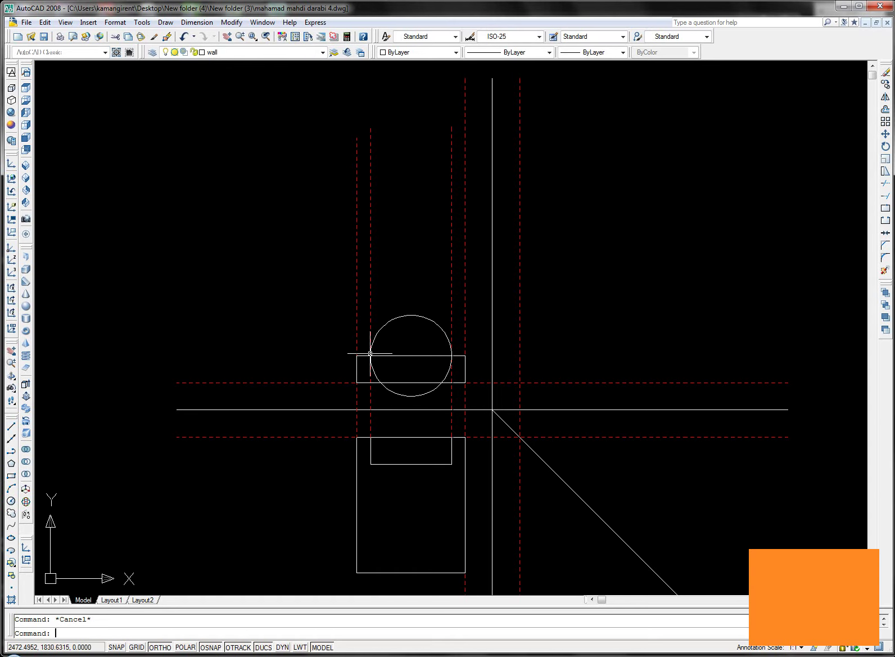
Trim the arc inside the rectangle, erase the lower arc, and make kkk the current layer.
{"action": "left_click", "coordinate": [886, 185]}
{"action": "key", "text": "Return"}
{"action": "scroll", "coordinate": [453, 380], "scroll_direction": "up", "scroll_amount": 3}
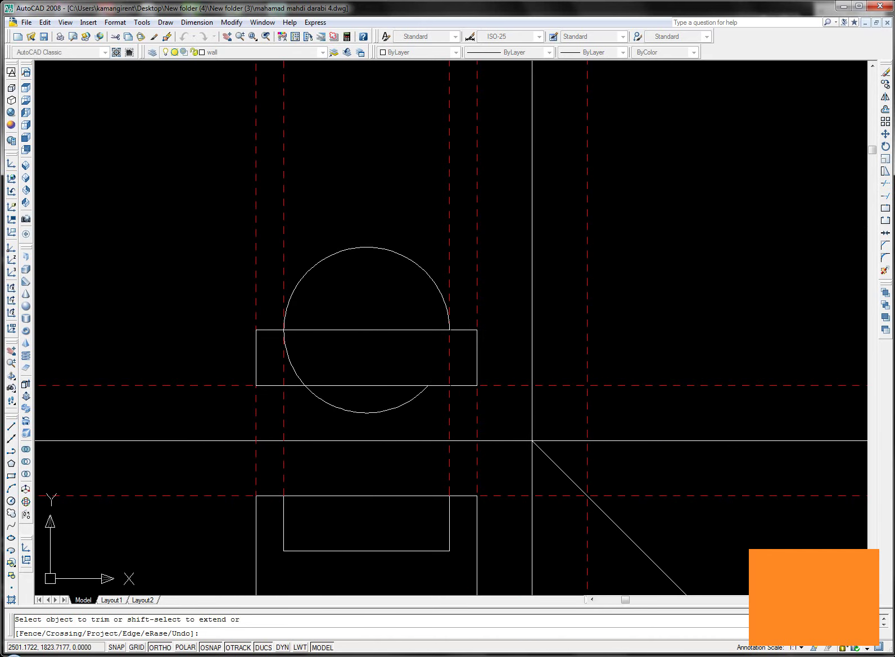
{"action": "left_click", "coordinate": [294, 363]}
{"action": "key", "text": "Escape"}
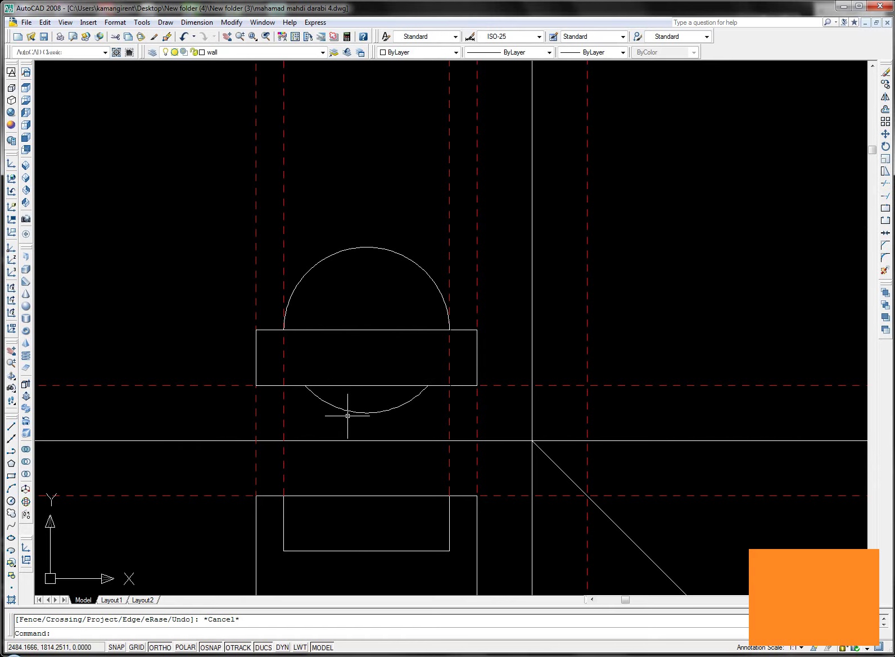
{"action": "left_click", "coordinate": [349, 411]}
{"action": "left_click", "coordinate": [345, 412]}
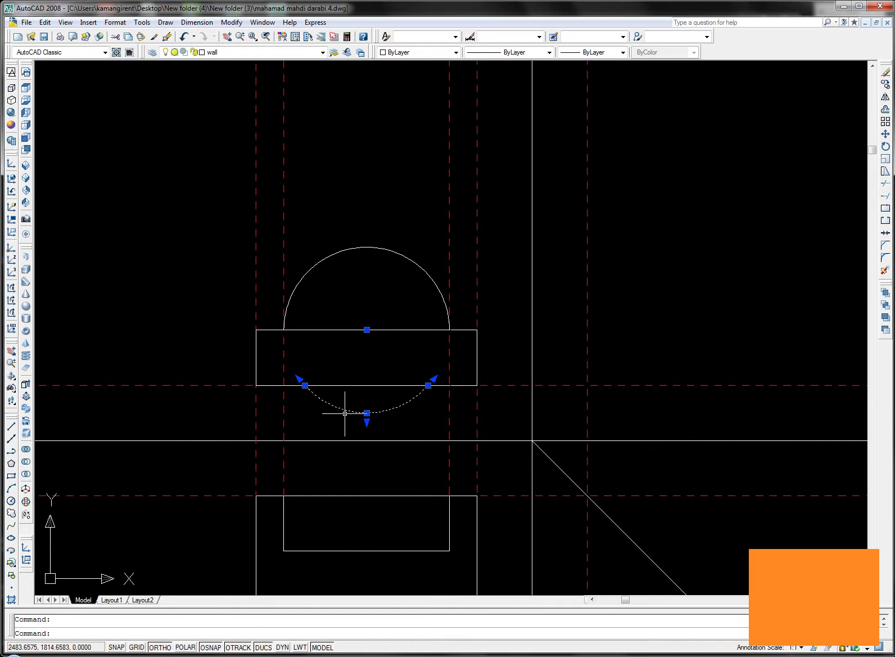
{"action": "key", "text": "Delete"}
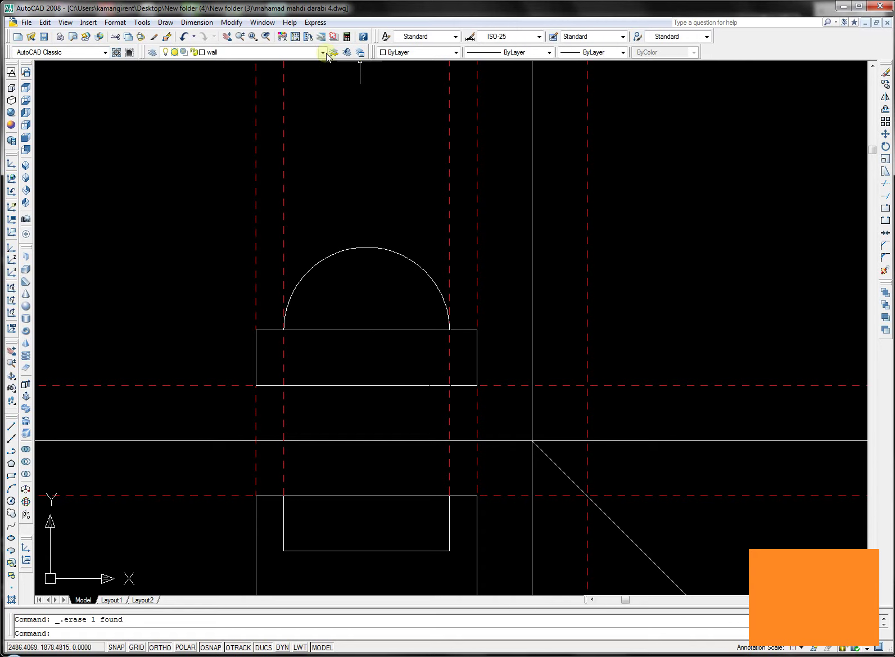
{"action": "left_click", "coordinate": [323, 52]}
{"action": "left_click", "coordinate": [236, 80]}
{"action": "type", "text": "l"}
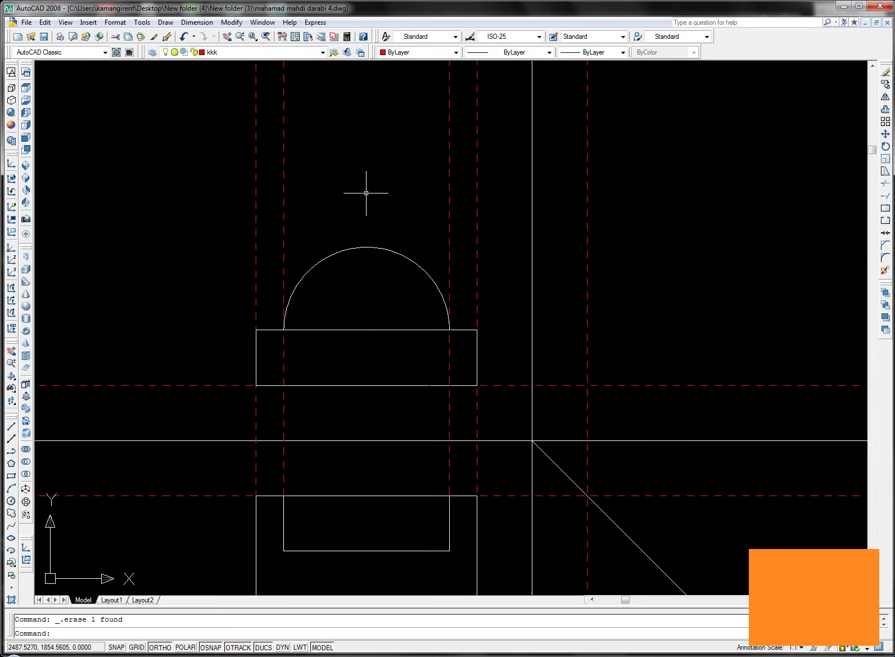
Draw horizontal projection lines from the top view's inner and bottom edges past the mitre line.
{"action": "left_click", "coordinate": [367, 247]}
{"action": "scroll", "coordinate": [669, 247], "scroll_direction": "down", "scroll_amount": 3}
{"action": "scroll", "coordinate": [618, 241], "scroll_direction": "down", "scroll_amount": 1}
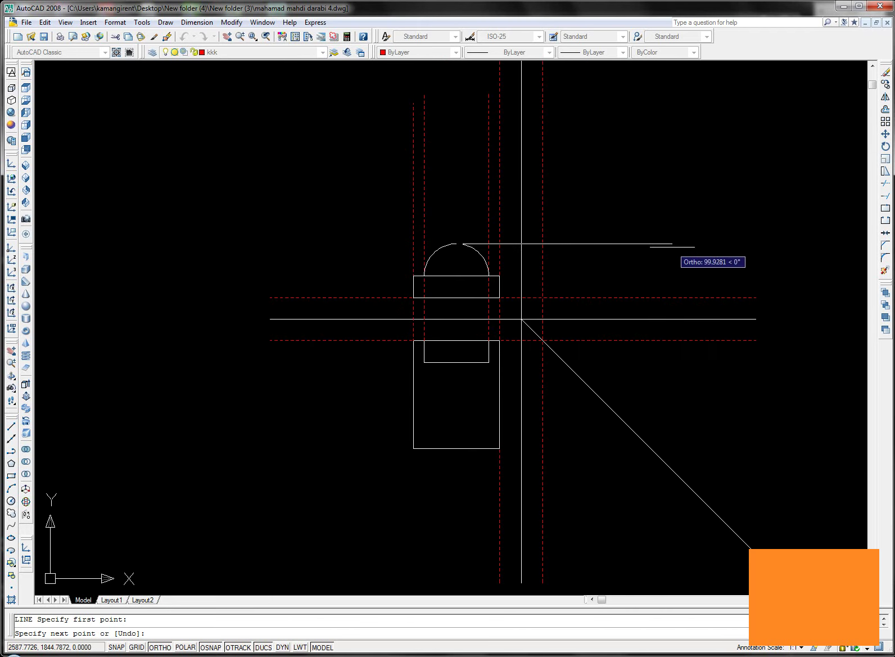
{"action": "key", "text": "Escape"}
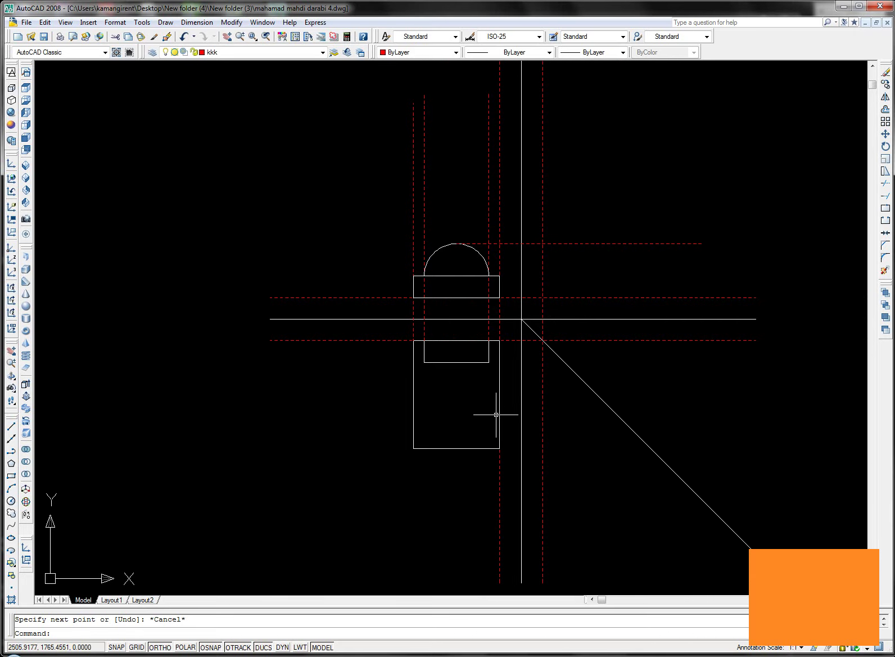
{"action": "key", "text": "space"}
{"action": "left_click", "coordinate": [488, 362]}
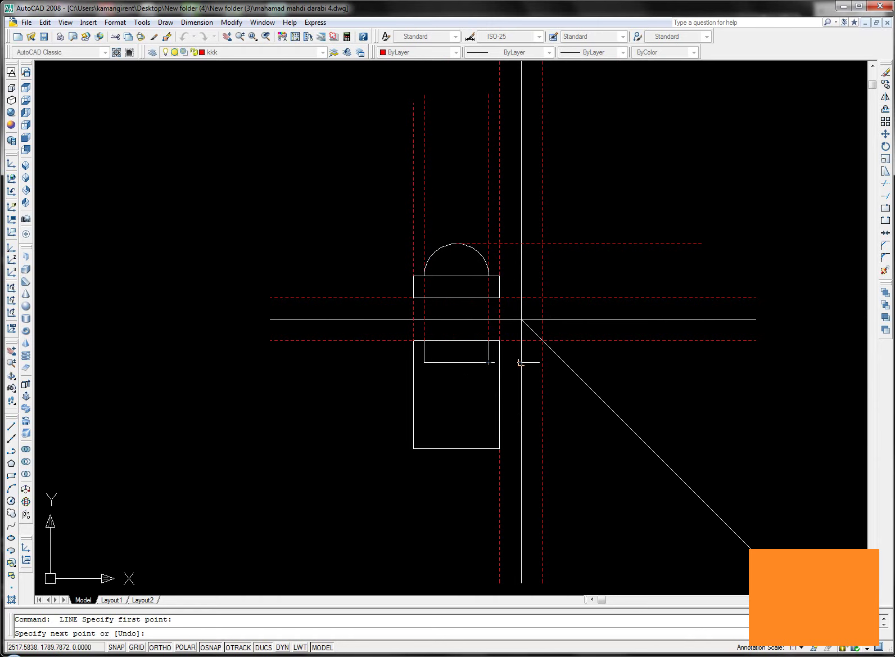
{"action": "left_click", "coordinate": [640, 363]}
{"action": "key", "text": "Escape"}
{"action": "key", "text": "space"}
{"action": "left_click", "coordinate": [499, 448]}
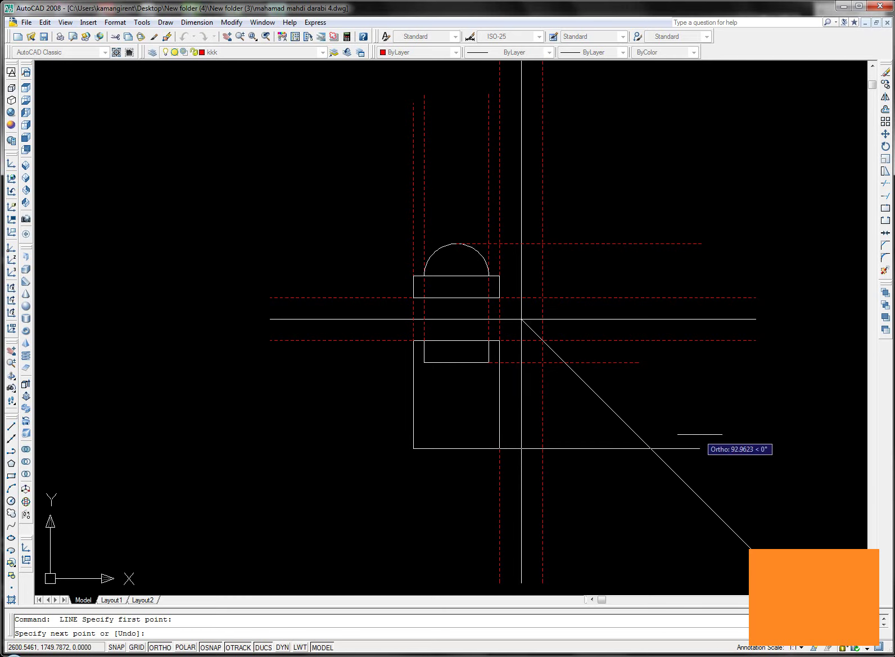
{"action": "left_click", "coordinate": [712, 444]}
{"action": "key", "text": "Escape"}
Draw two vertical projection lines up from the mitre intersections into the side-view area.
{"action": "key", "text": "space"}
{"action": "left_click", "coordinate": [564, 363]}
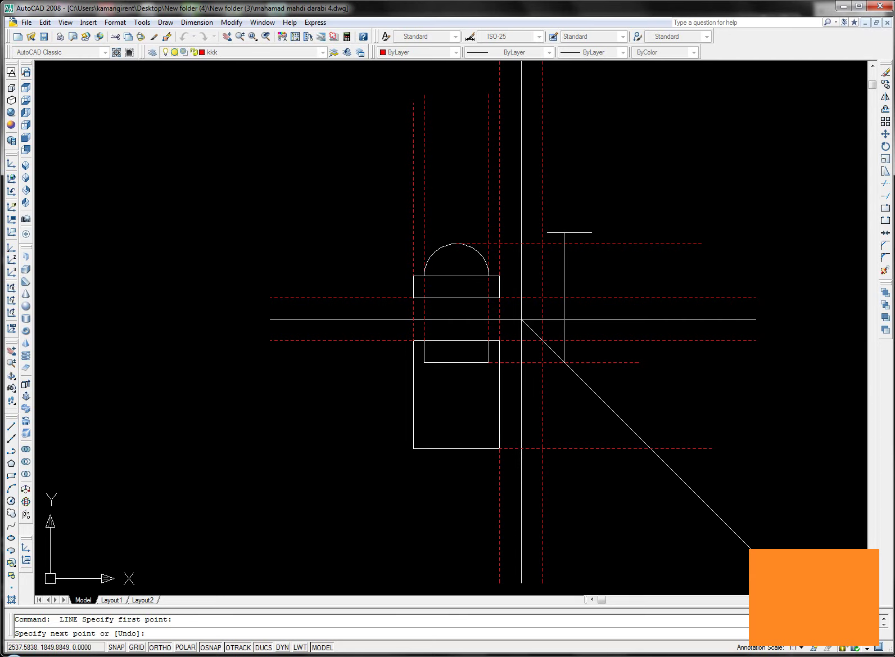
{"action": "left_click", "coordinate": [564, 163]}
{"action": "key", "text": "Escape"}
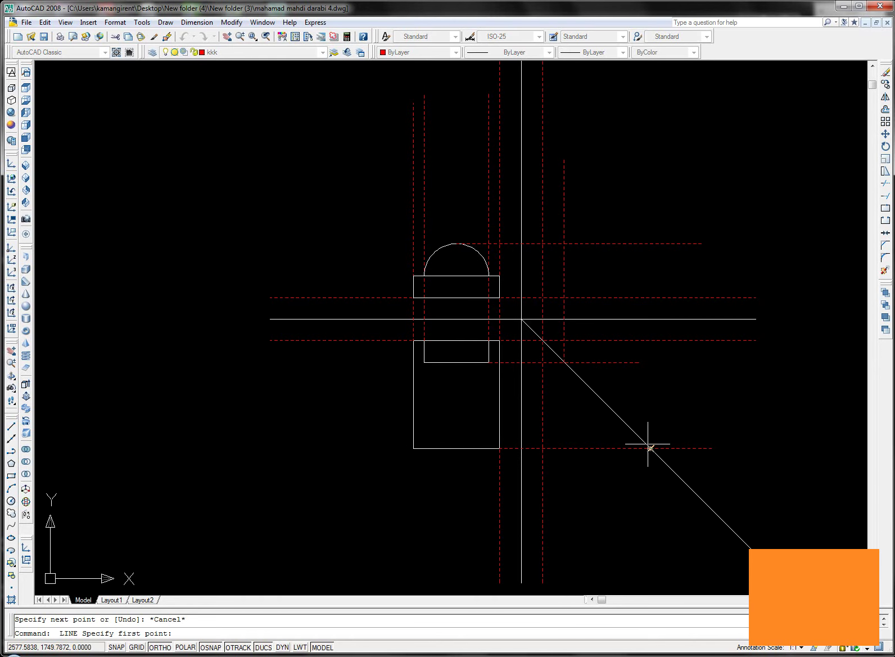
{"action": "left_click", "coordinate": [650, 448]}
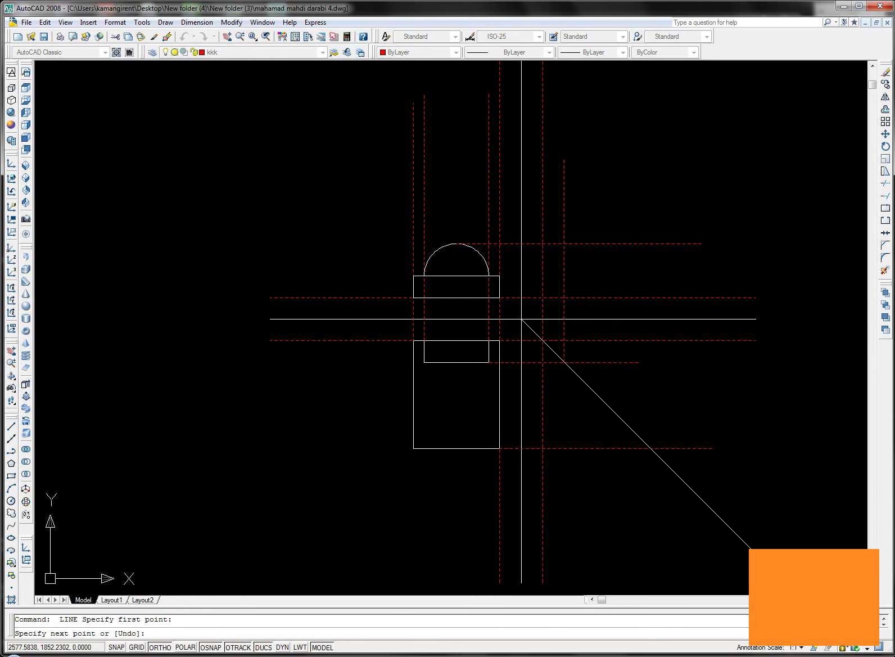
{"action": "left_click", "coordinate": [643, 178]}
{"action": "key", "text": "Escape"}
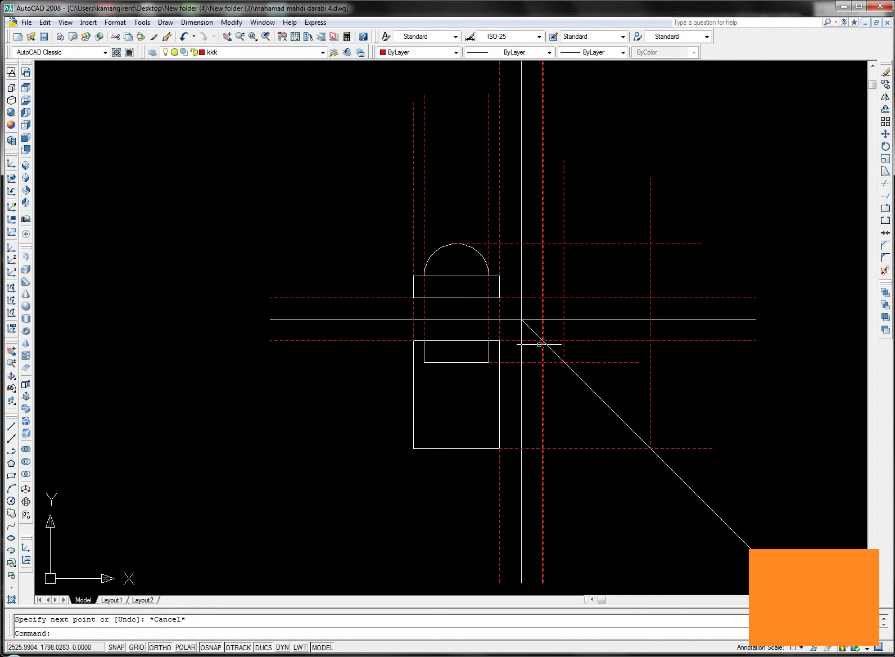
Project the rectangle's top corner horizontally to the right across the side view.
{"action": "key", "text": "space"}
{"action": "left_click", "coordinate": [499, 276]}
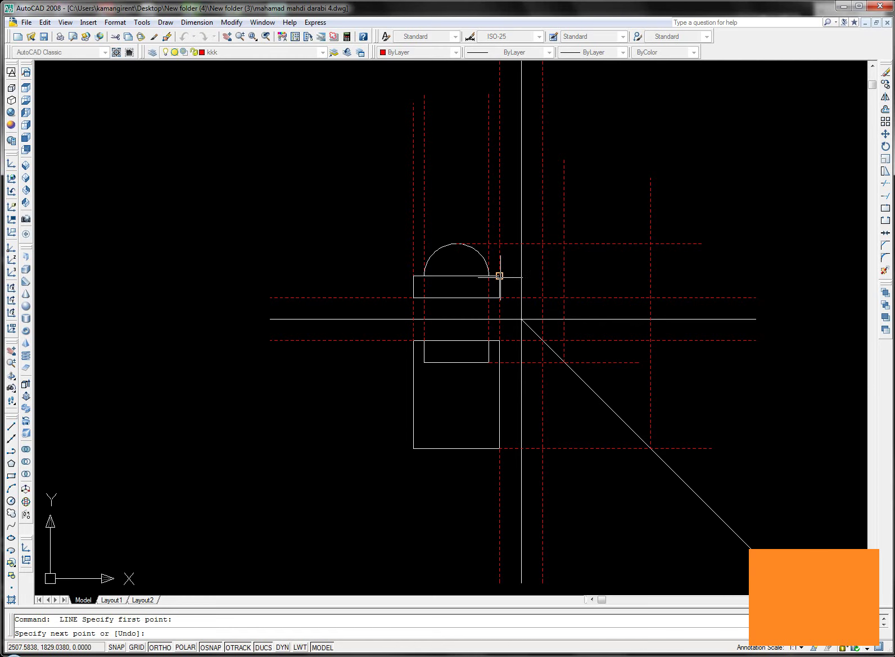
{"action": "left_click", "coordinate": [726, 270]}
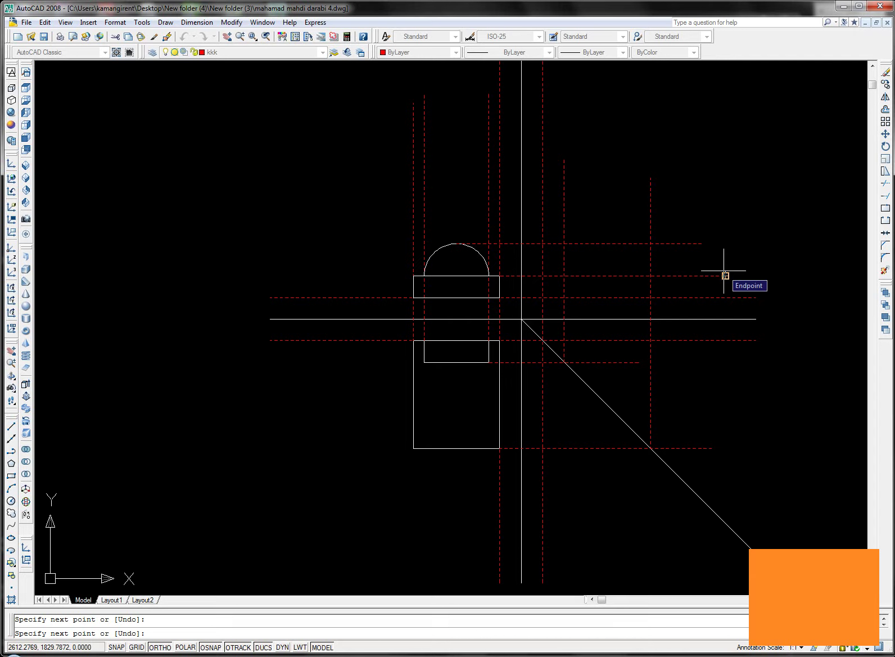
{"action": "key", "text": "Escape"}
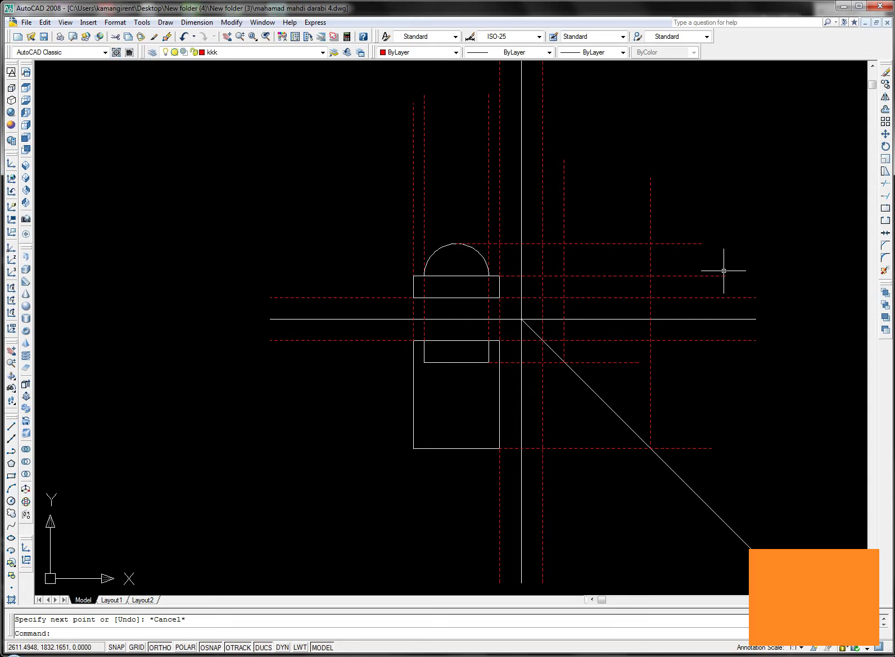
{"action": "type", "text": "l"}
Draw the side view's short vertical and horizontal step edges, then select both.
{"action": "key", "text": "Return"}
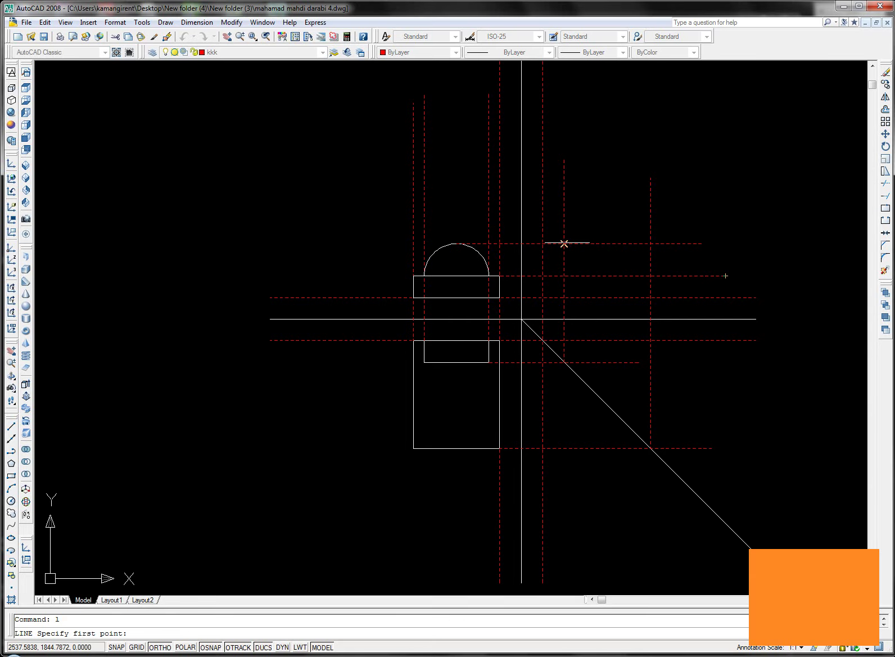
{"action": "left_click", "coordinate": [564, 243]}
{"action": "left_click", "coordinate": [564, 276]}
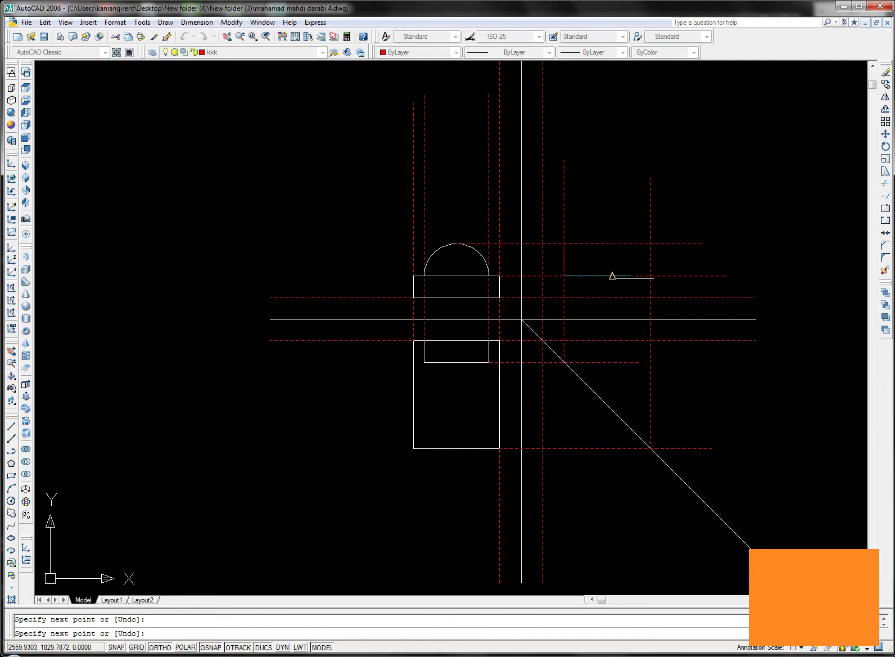
{"action": "left_click", "coordinate": [651, 275]}
{"action": "key", "text": "Escape"}
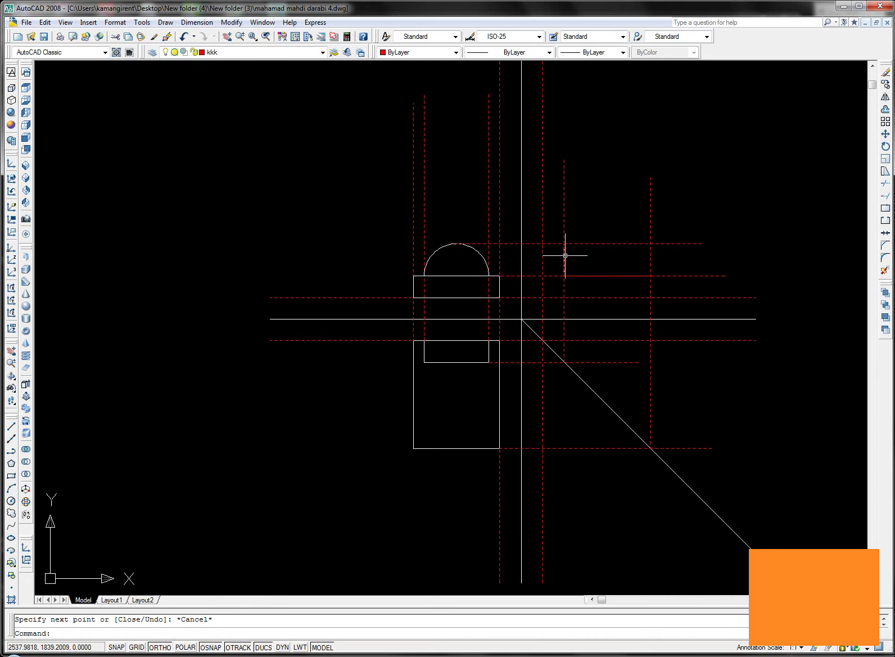
{"action": "left_click", "coordinate": [565, 256]}
{"action": "left_click", "coordinate": [591, 276]}
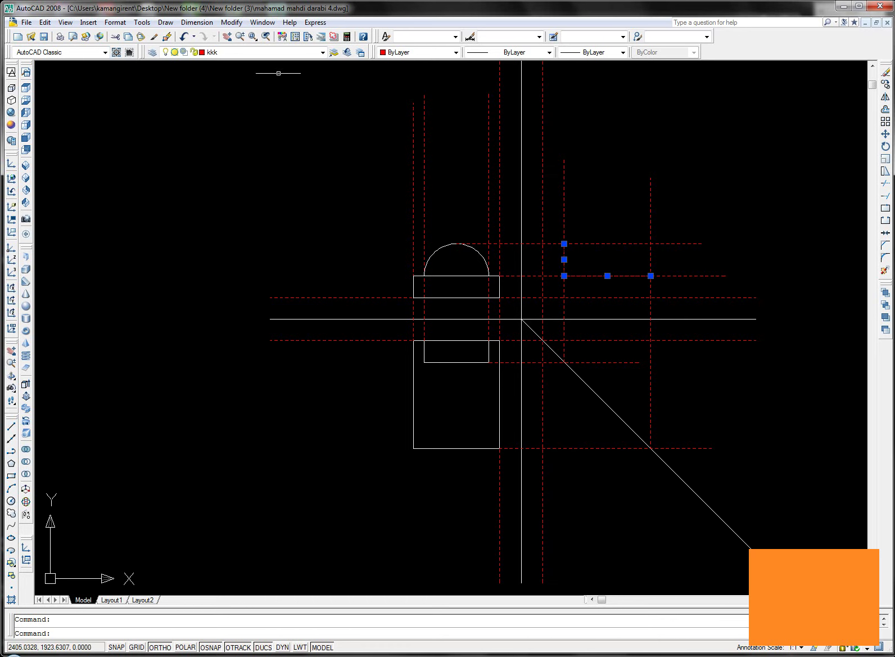
Move the two selected step edges onto the wall layer.
{"action": "left_click", "coordinate": [322, 51]}
{"action": "left_click", "coordinate": [251, 90]}
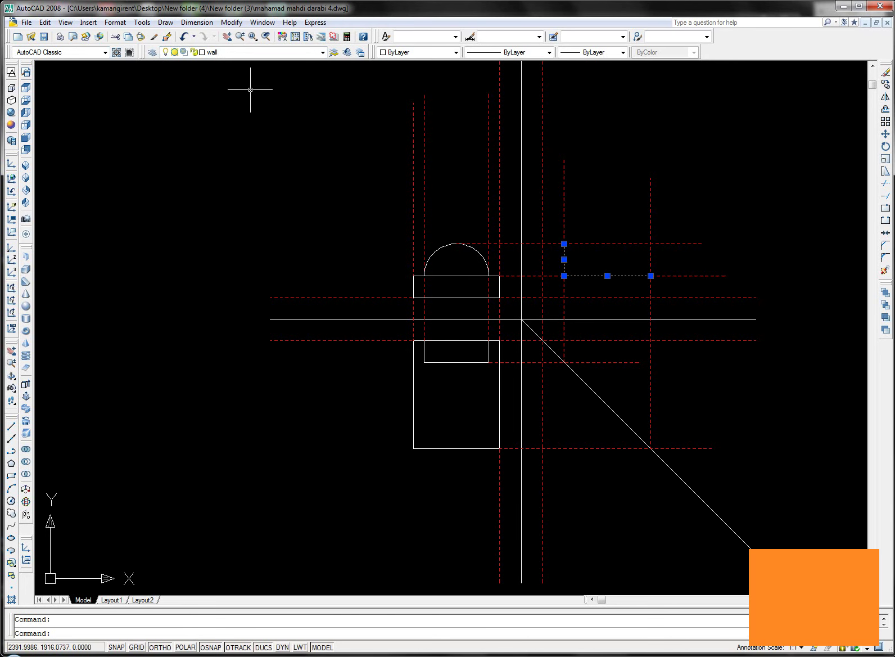
{"action": "key", "text": "Escape"}
Draw the side view's left vertical edge and bottom edge with LINE.
{"action": "type", "text": "l"}
{"action": "key", "text": "Return"}
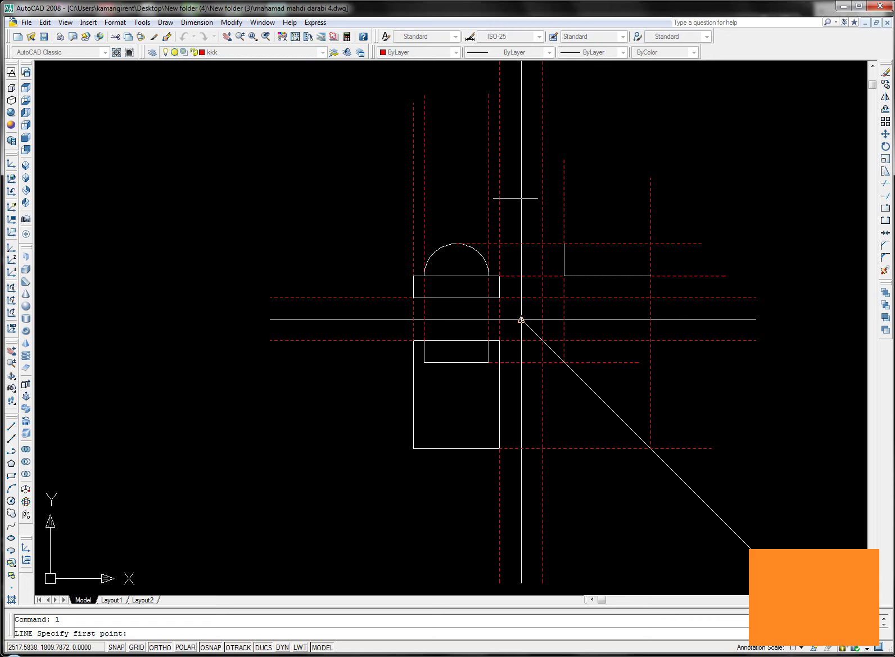
{"action": "left_click", "coordinate": [564, 244]}
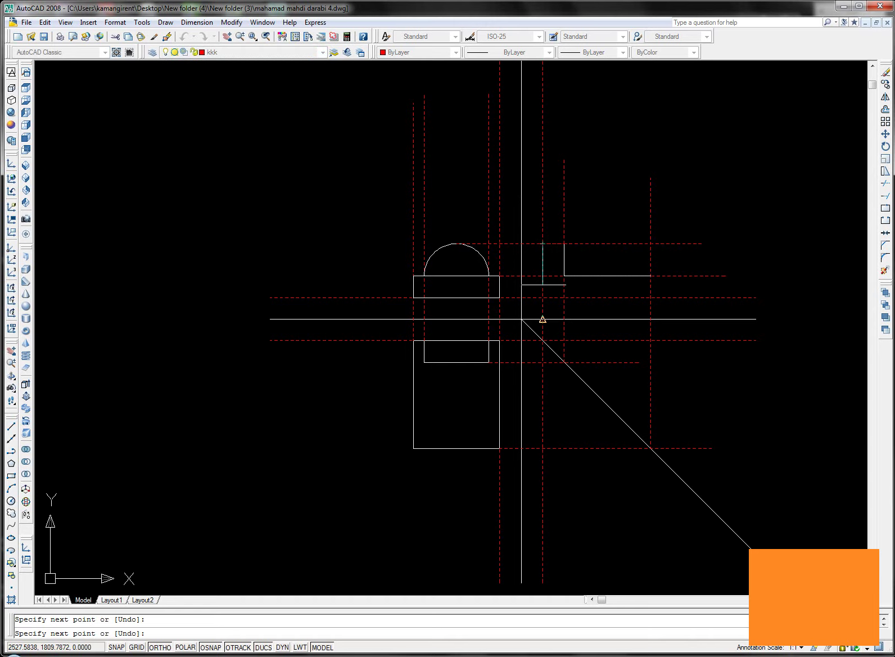
{"action": "left_click", "coordinate": [543, 298]}
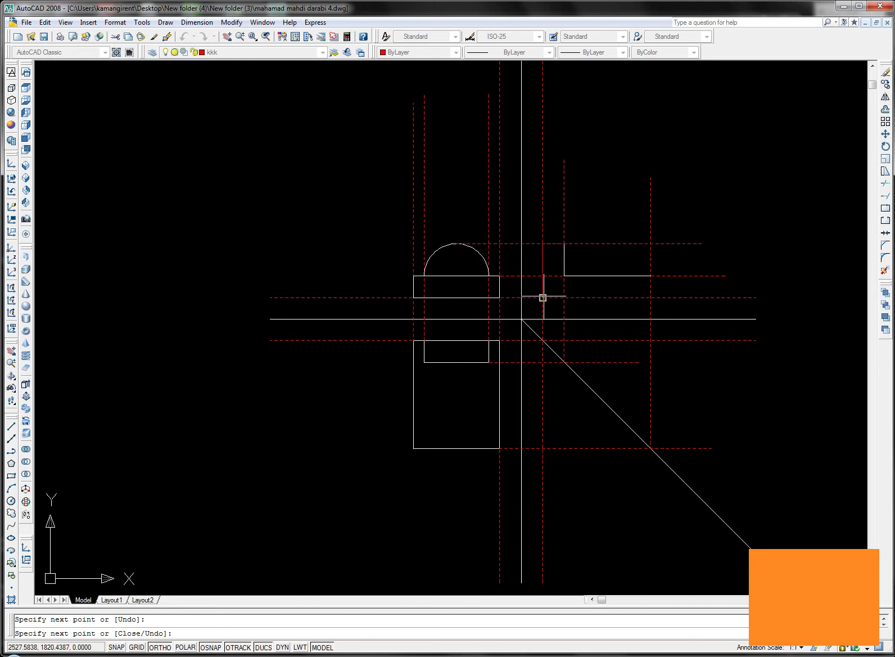
{"action": "left_click", "coordinate": [650, 298]}
{"action": "key", "text": "Escape"}
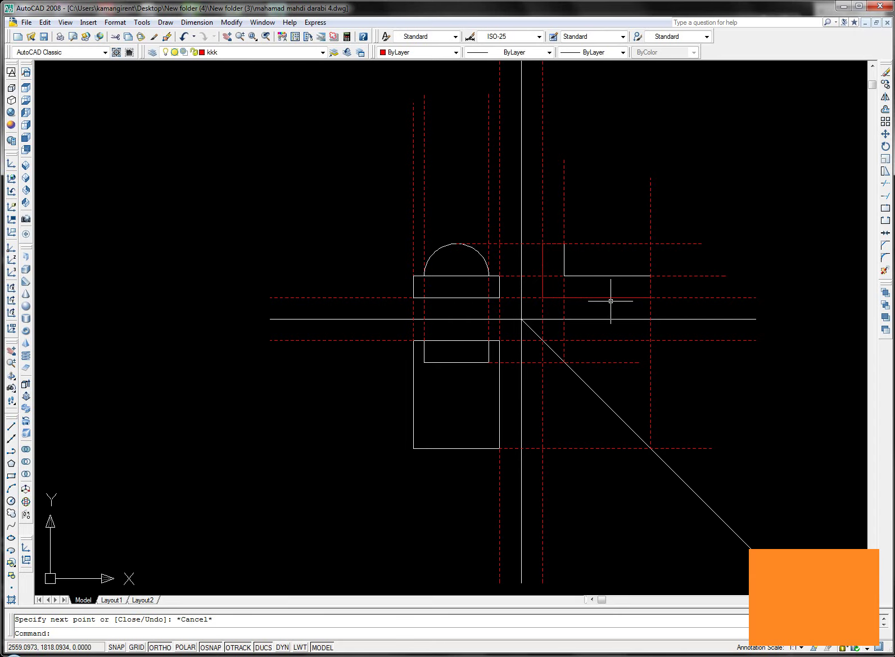
Put the bottom, left and short top edges on layer wall and make wall current.
{"action": "left_click", "coordinate": [612, 298]}
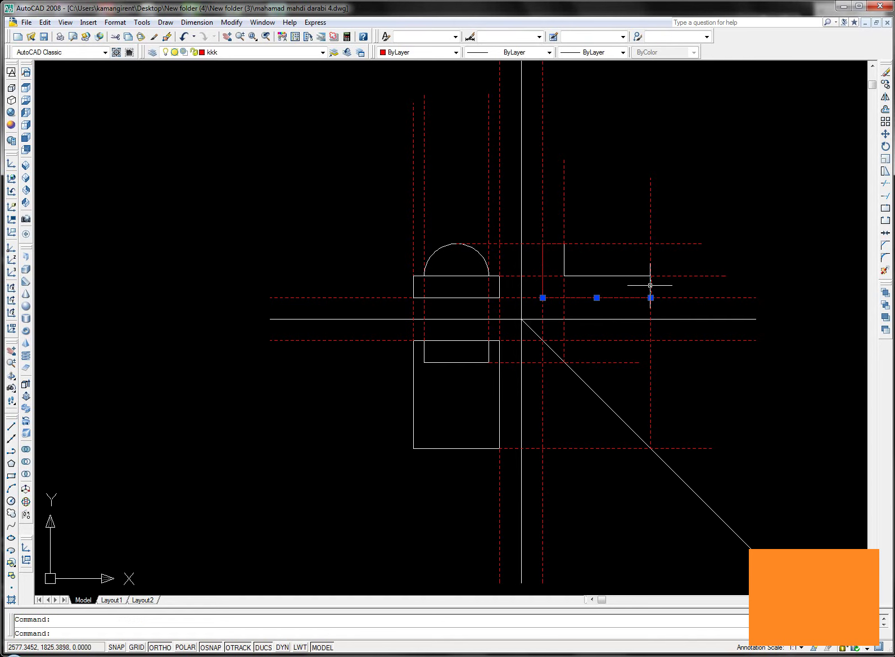
{"action": "left_click", "coordinate": [543, 280]}
{"action": "left_click", "coordinate": [551, 243]}
{"action": "left_click", "coordinate": [323, 51]}
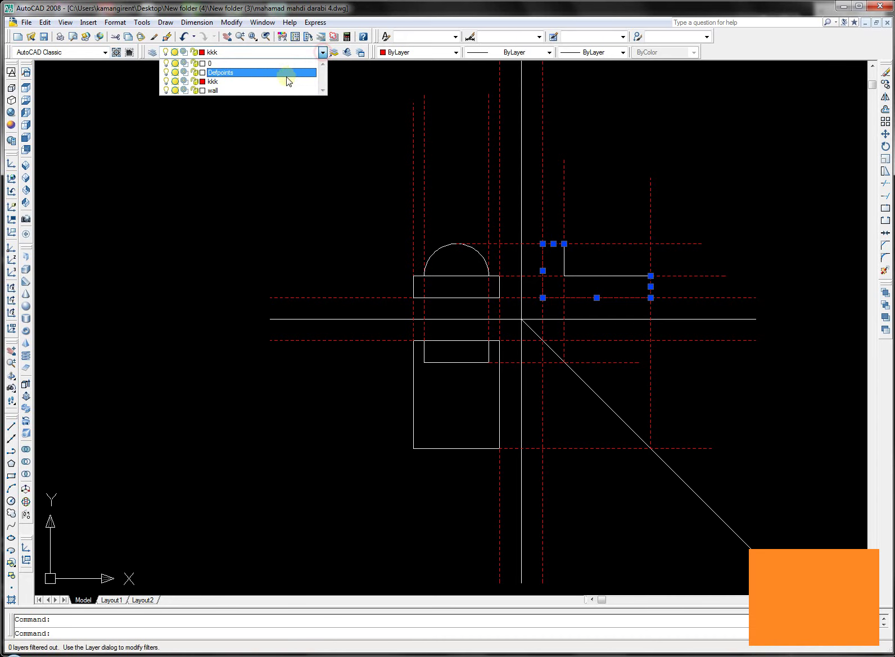
{"action": "left_click", "coordinate": [262, 88]}
{"action": "key", "text": "Escape"}
{"action": "left_click", "coordinate": [322, 52]}
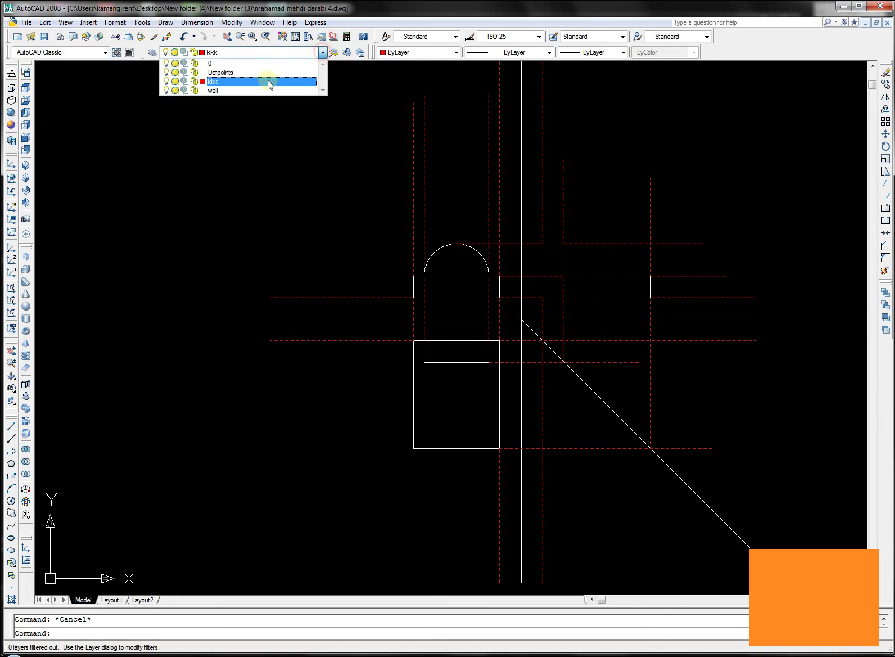
{"action": "left_click", "coordinate": [259, 90]}
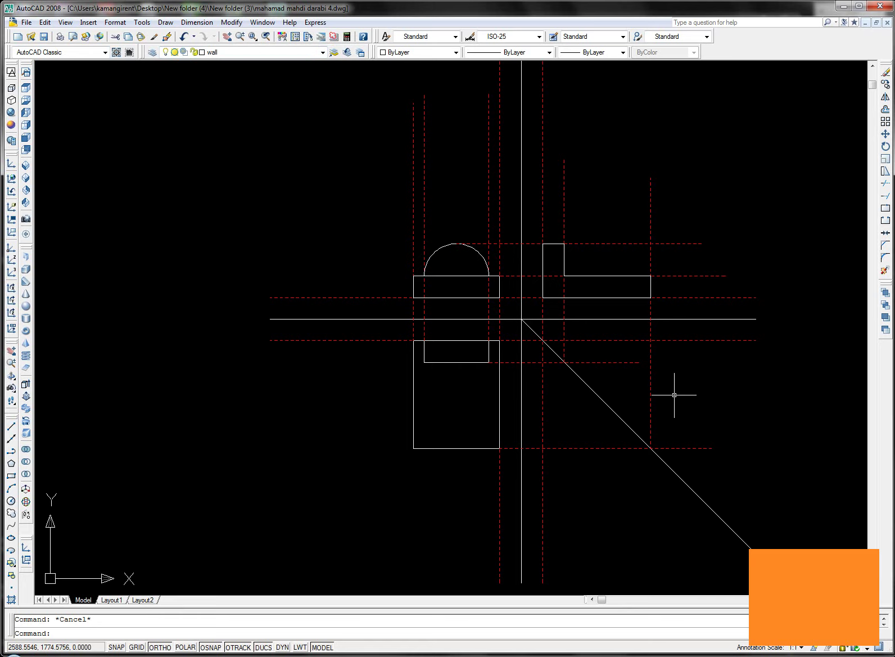
Erase the vertical and upper red dashed construction lines using crossing windows.
{"action": "left_click", "coordinate": [684, 170]}
{"action": "left_click", "coordinate": [539, 211]}
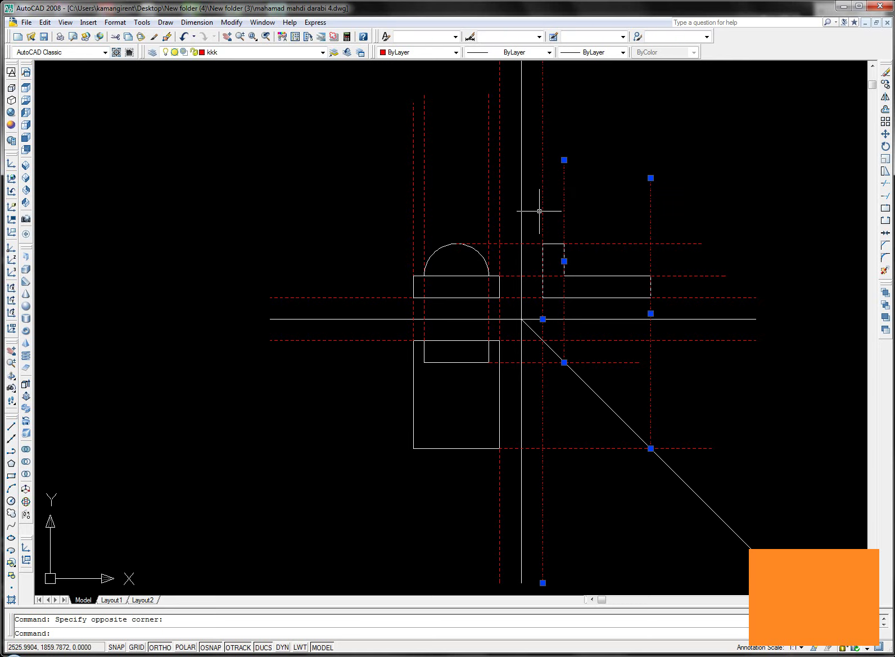
{"action": "key", "text": "Delete"}
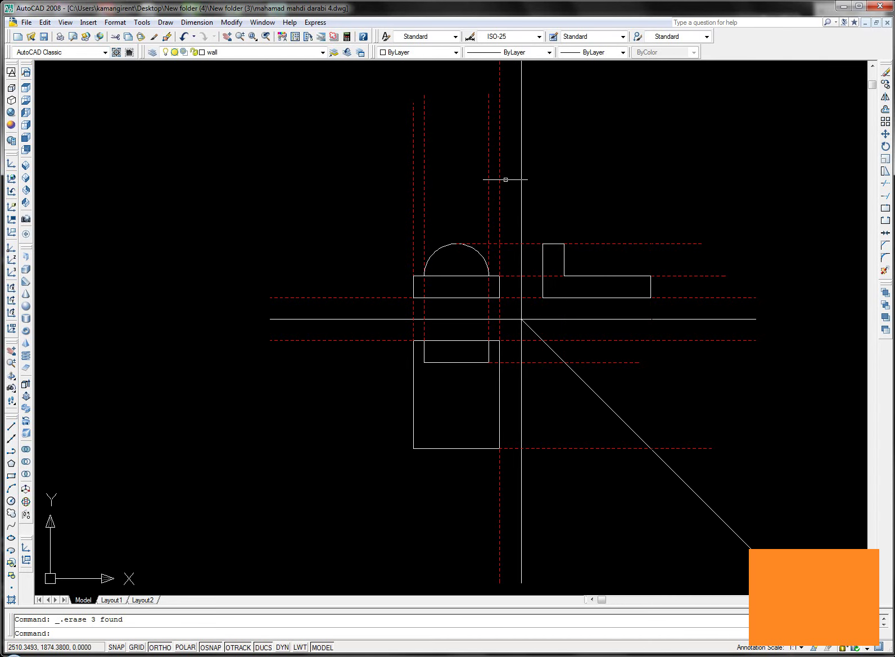
{"action": "left_click", "coordinate": [506, 181]}
{"action": "left_click", "coordinate": [405, 206]}
{"action": "left_click", "coordinate": [720, 213]}
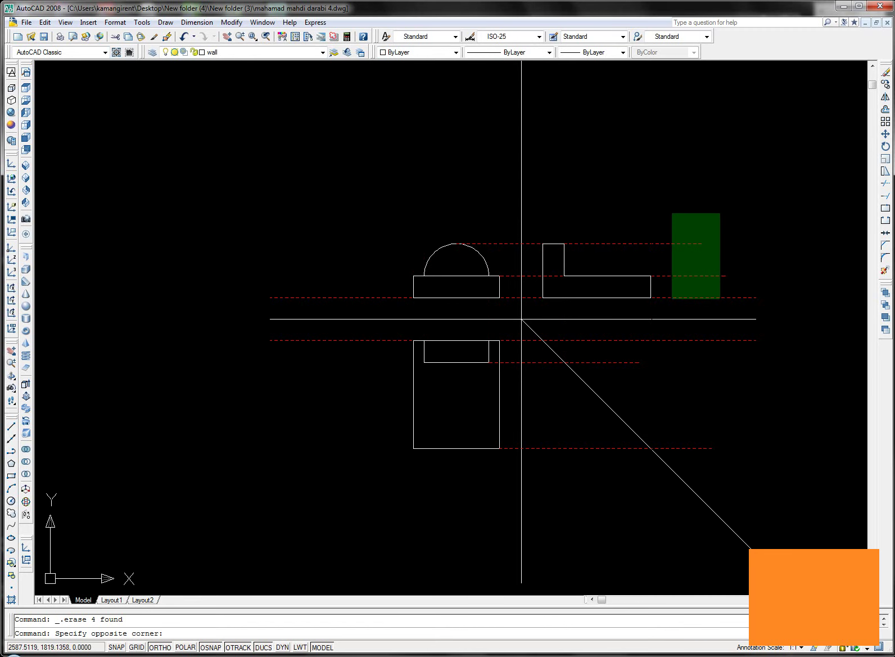
{"action": "left_click", "coordinate": [671, 304]}
{"action": "key", "text": "Delete"}
Erase the lower and last red dashed lines, then recentre the three views.
{"action": "left_click", "coordinate": [651, 337]}
{"action": "left_click", "coordinate": [631, 373]}
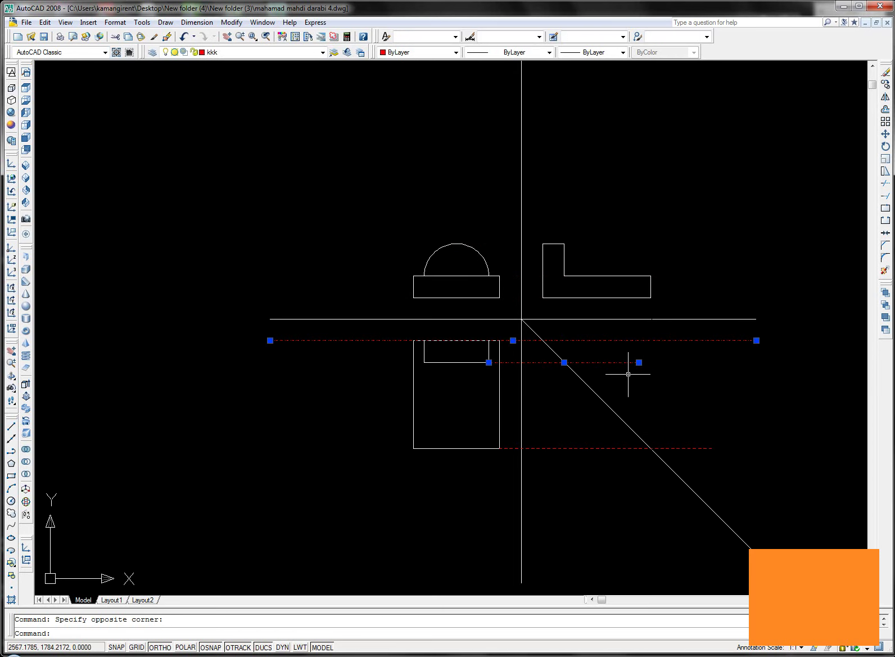
{"action": "key", "text": "Delete"}
{"action": "left_click", "coordinate": [713, 406]}
{"action": "left_click", "coordinate": [691, 454]}
{"action": "key", "text": "Delete"}
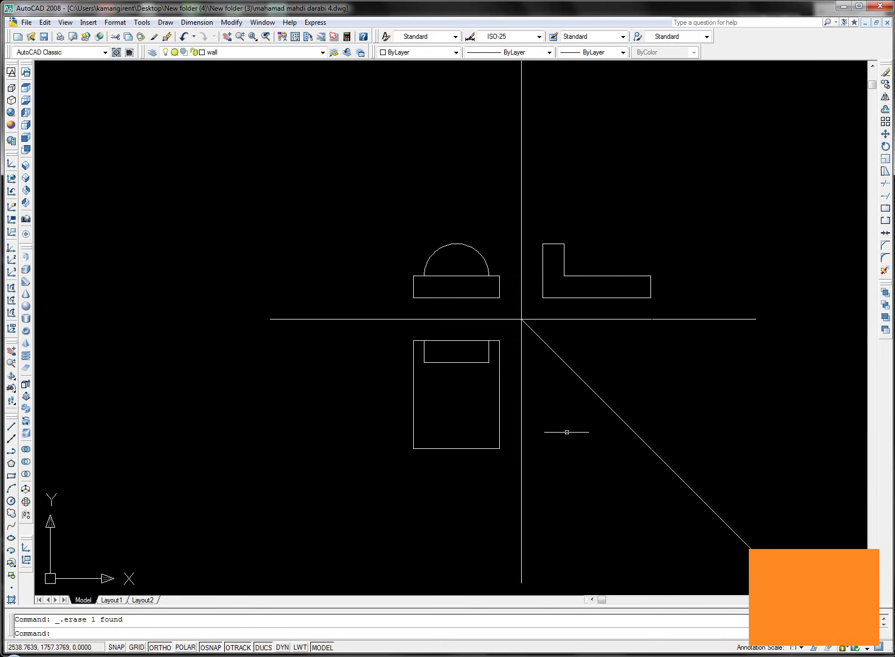
{"action": "scroll", "coordinate": [571, 429], "scroll_direction": "down", "scroll_amount": 2}
{"action": "middle_click_drag", "start_coordinate": [562, 429], "coordinate": [509, 402]}
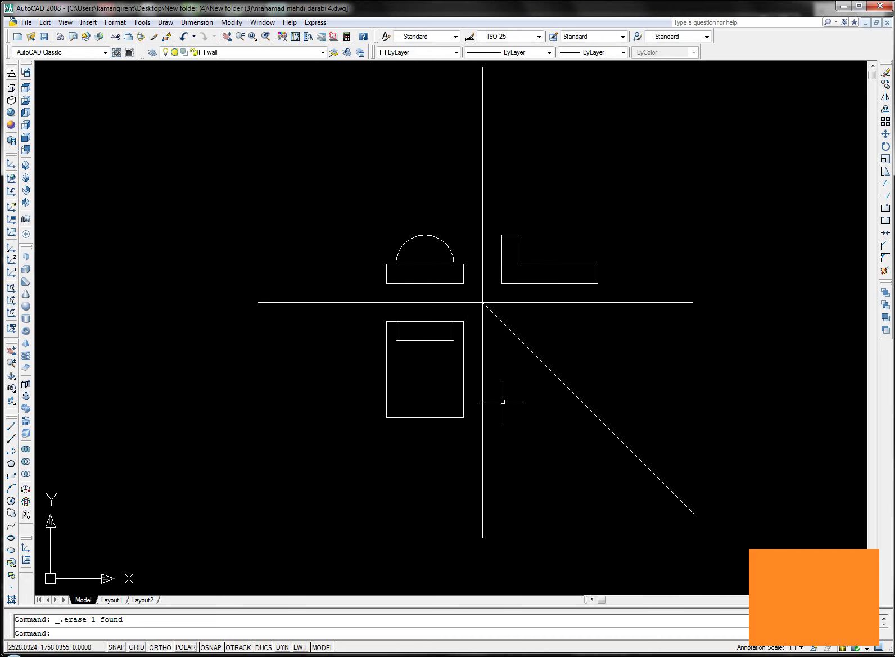
{"action": "scroll", "coordinate": [503, 402], "scroll_direction": "up", "scroll_amount": 4}
{"action": "scroll", "coordinate": [502, 401], "scroll_direction": "down", "scroll_amount": 4}
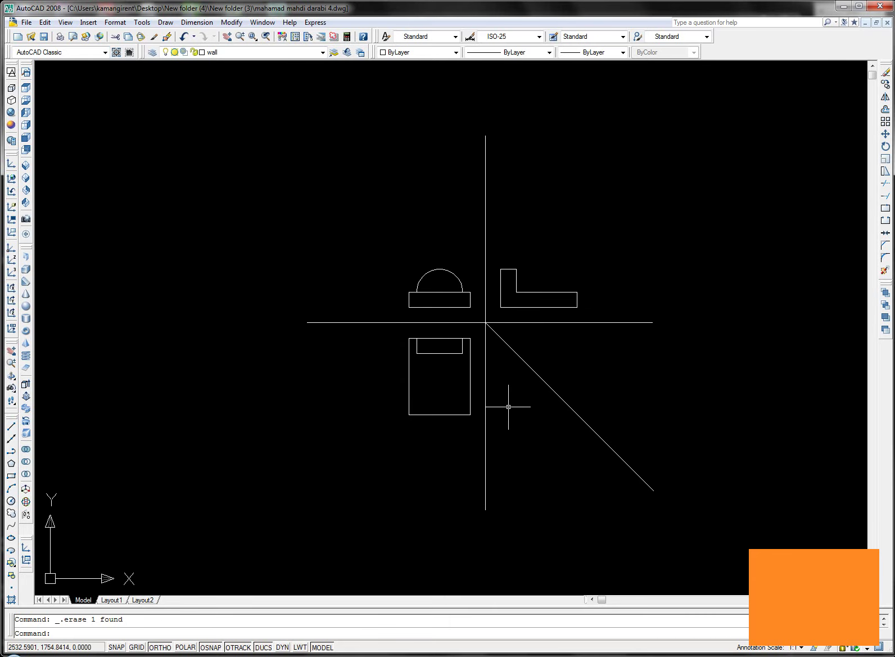
Switch to the SW Isometric view and recentre the drawing.
{"action": "left_click", "coordinate": [25, 165]}
{"action": "scroll", "coordinate": [350, 448], "scroll_direction": "up", "scroll_amount": 2}
{"action": "scroll", "coordinate": [392, 442], "scroll_direction": "up", "scroll_amount": 1}
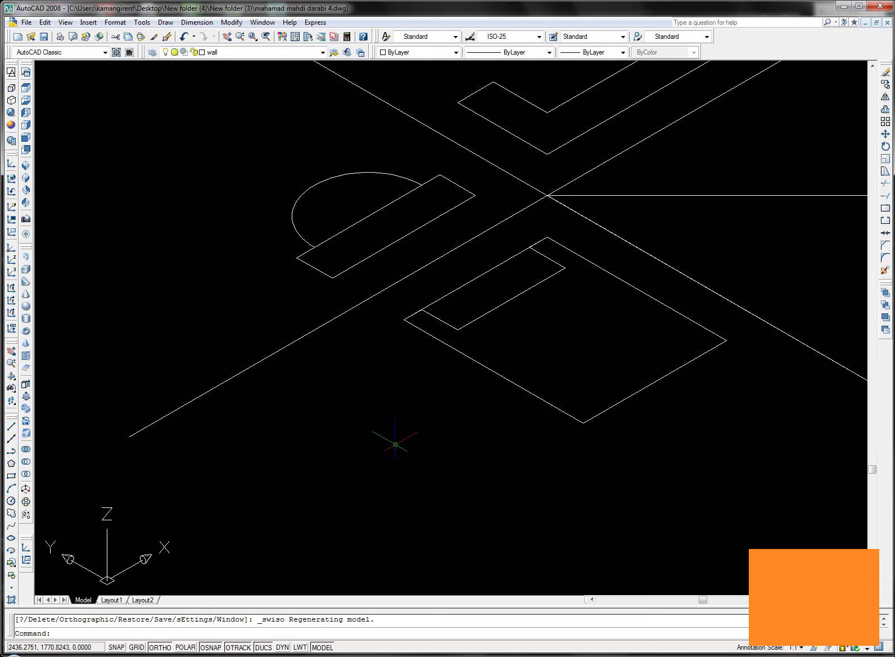
{"action": "scroll", "coordinate": [393, 436], "scroll_direction": "down", "scroll_amount": 2}
{"action": "middle_click_drag", "start_coordinate": [394, 436], "coordinate": [326, 448]}
{"action": "type", "text": "bo"}
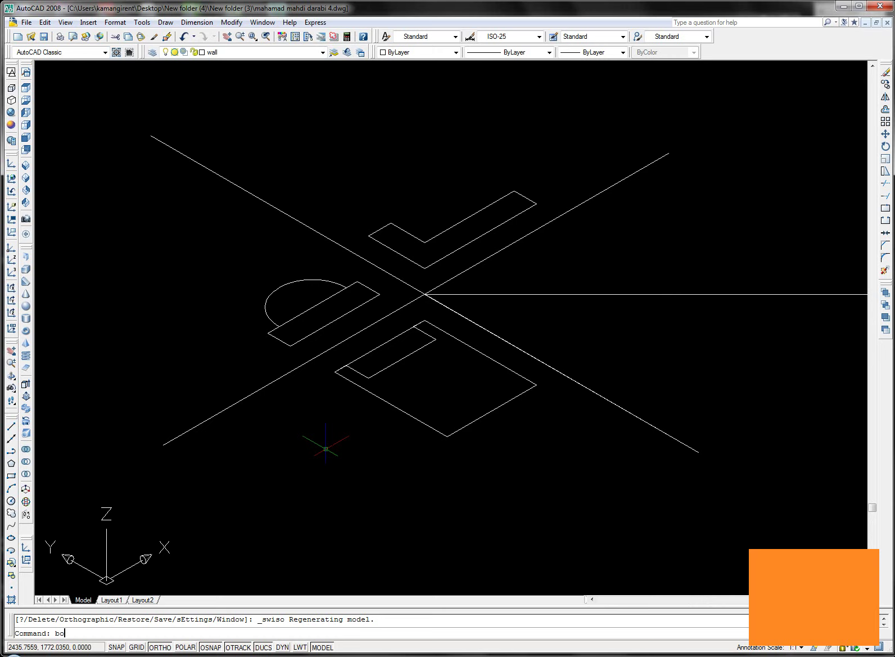
Create a boundary polyline by picking inside the plan view's outer outline.
{"action": "key", "text": "Return"}
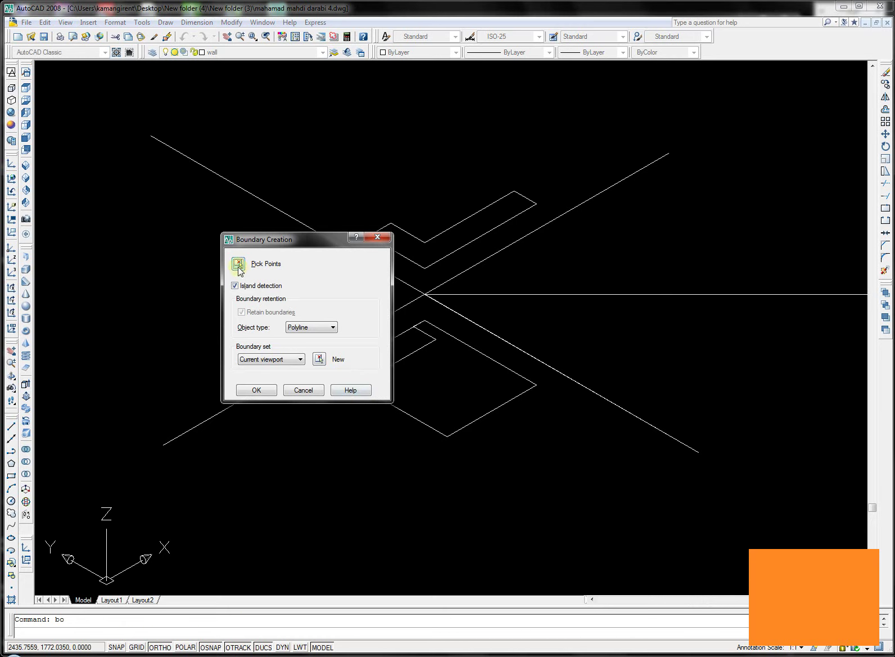
{"action": "left_click", "coordinate": [239, 266]}
{"action": "left_click", "coordinate": [460, 401]}
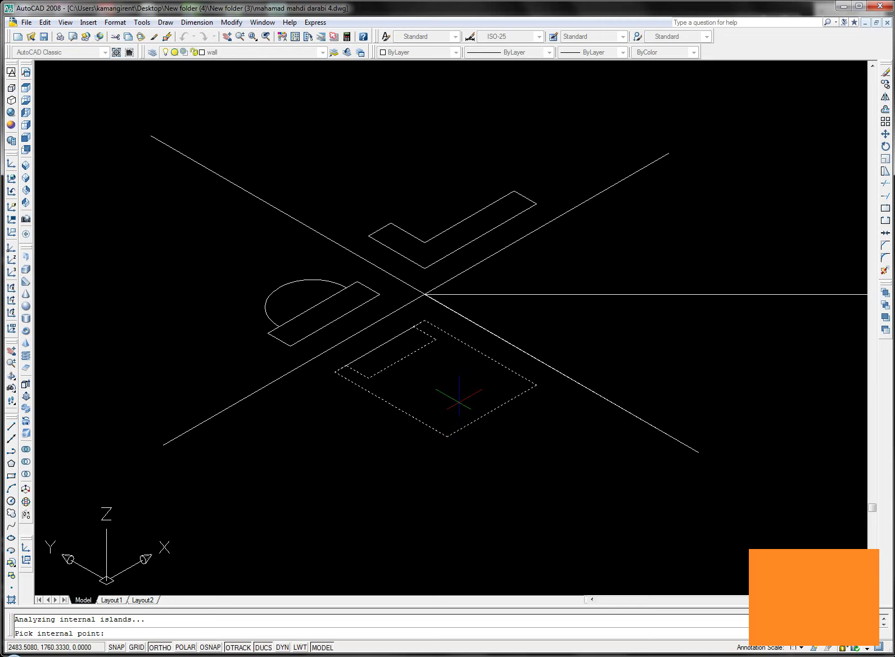
{"action": "key", "text": "Return"}
{"action": "type", "text": "bo"}
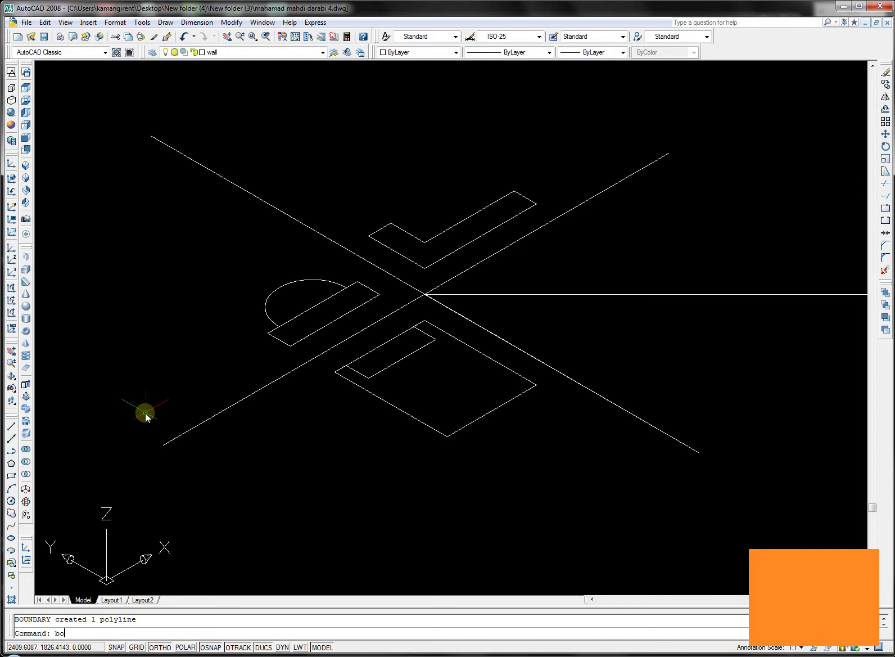
Create a second boundary polyline by picking inside the small inner outline.
{"action": "key", "text": "Return"}
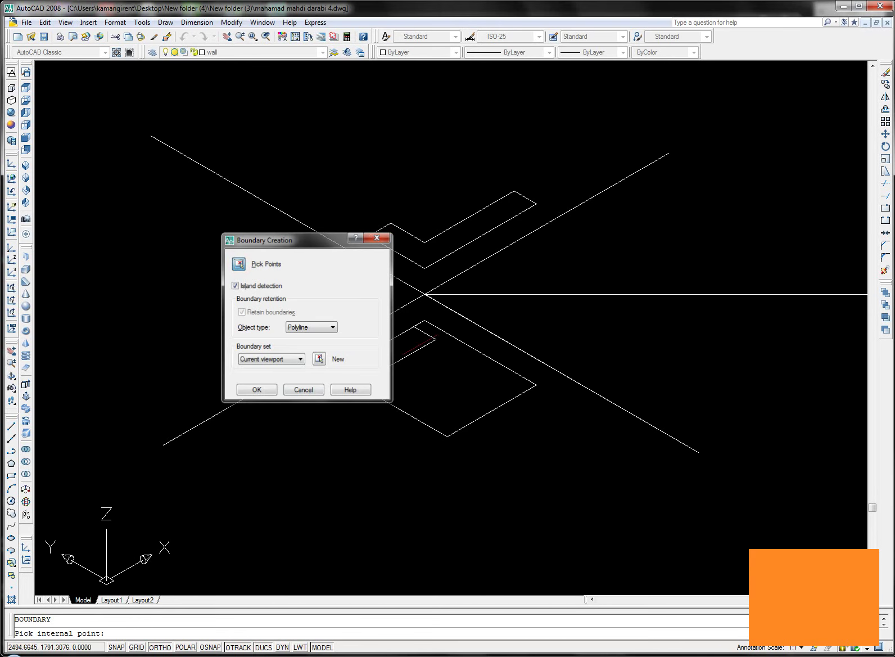
{"action": "left_click", "coordinate": [238, 263]}
{"action": "left_click", "coordinate": [412, 344]}
{"action": "key", "text": "Return"}
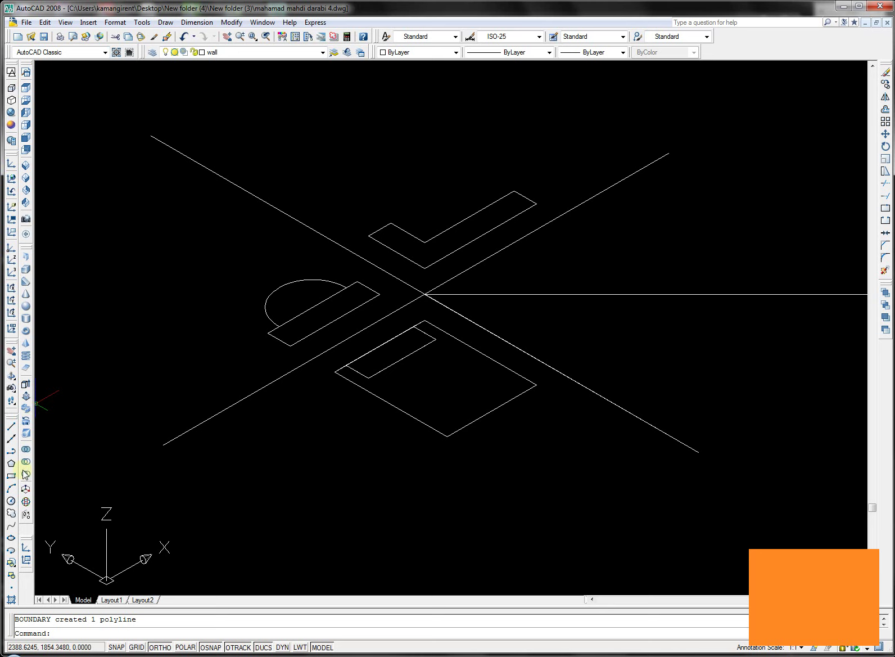
Extrude the base outline to a height of 10 to form the solid block.
{"action": "left_click", "coordinate": [25, 385]}
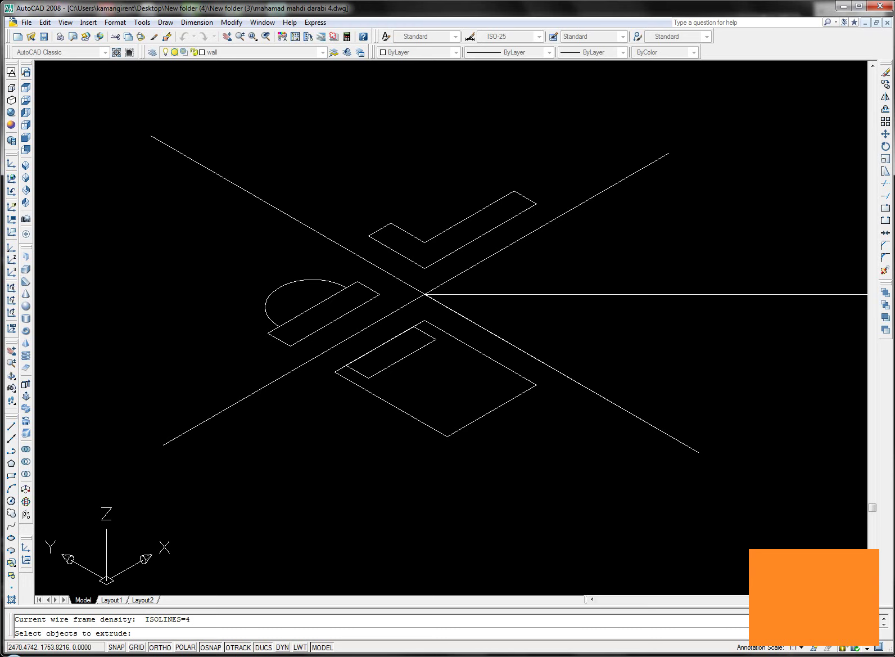
{"action": "left_click", "coordinate": [491, 411]}
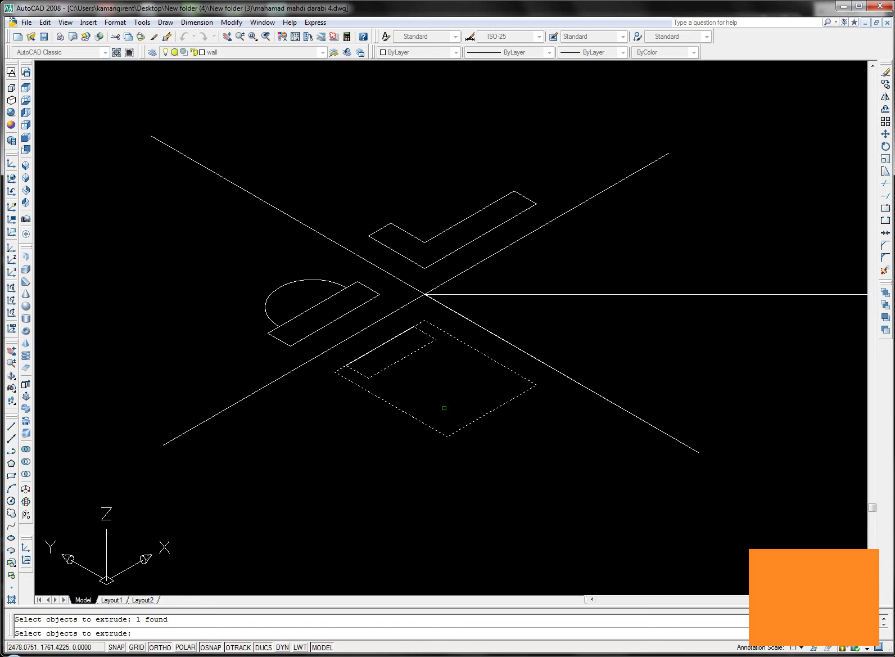
{"action": "key", "text": "Return"}
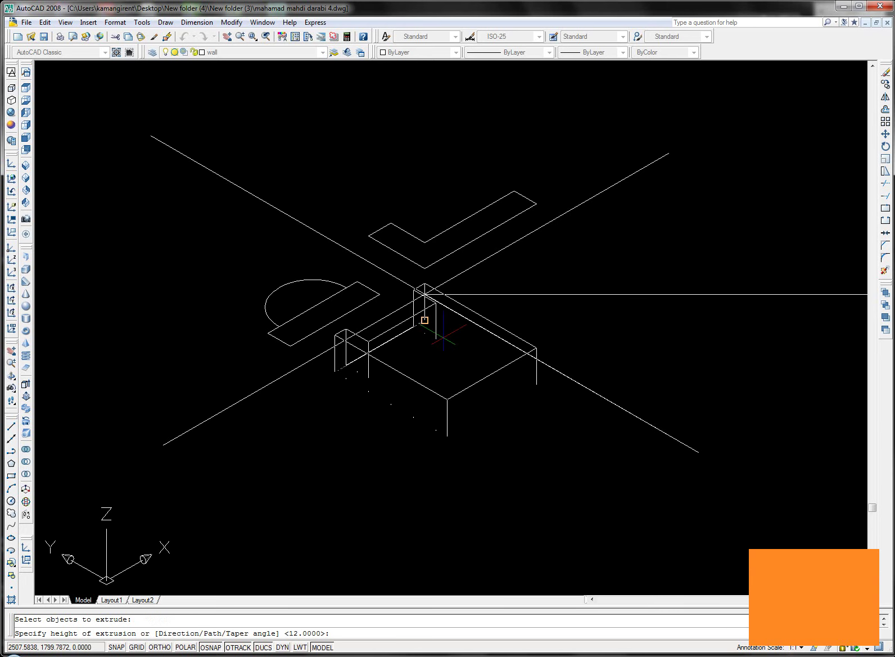
{"action": "type", "text": "10"}
{"action": "key", "text": "Return"}
{"action": "key", "text": "Escape"}
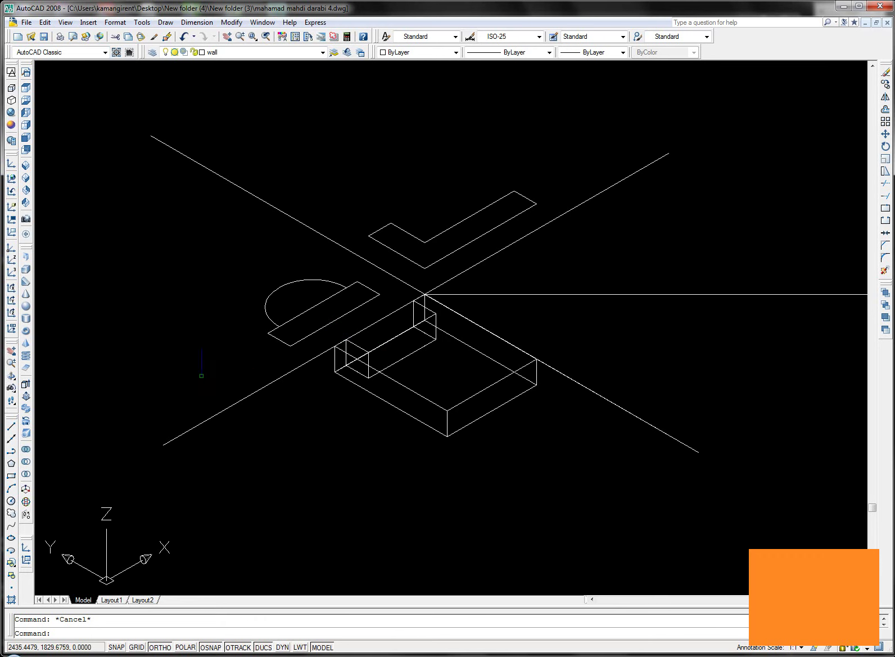
{"action": "left_click", "coordinate": [26, 385]}
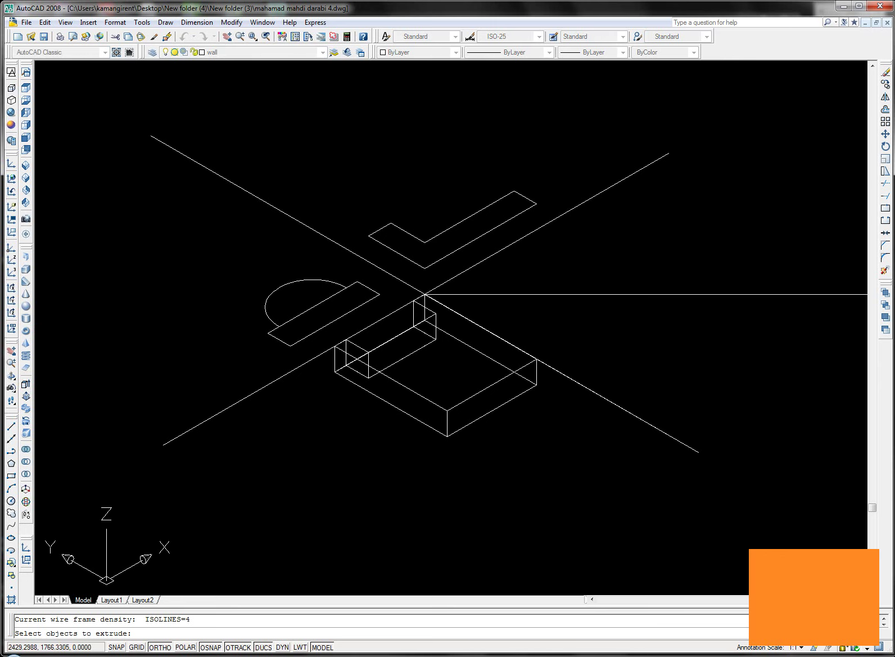
{"action": "key", "text": "Return"}
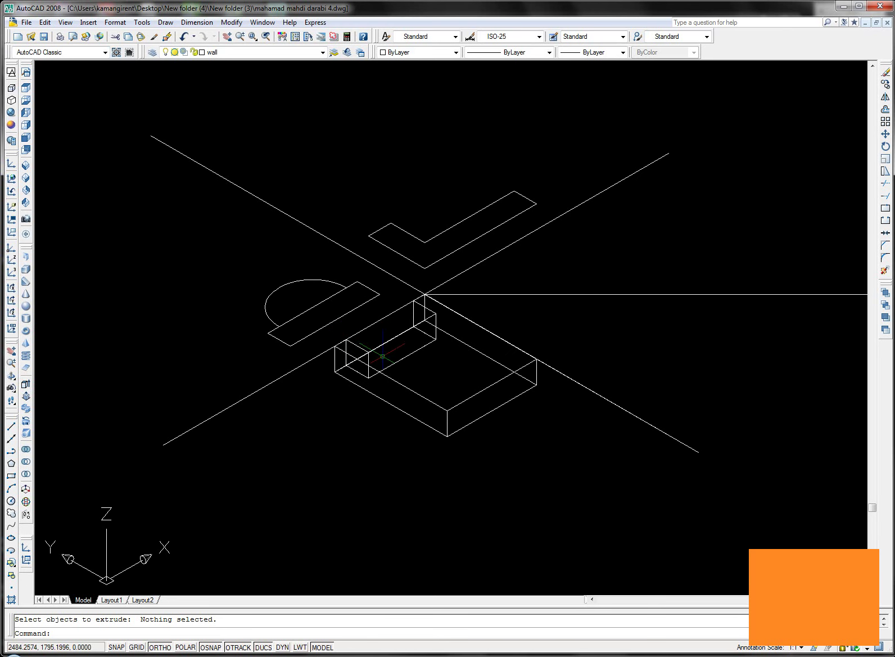
{"action": "scroll", "coordinate": [389, 364], "scroll_direction": "up", "scroll_amount": 1}
{"action": "scroll", "coordinate": [389, 365], "scroll_direction": "up", "scroll_amount": 2}
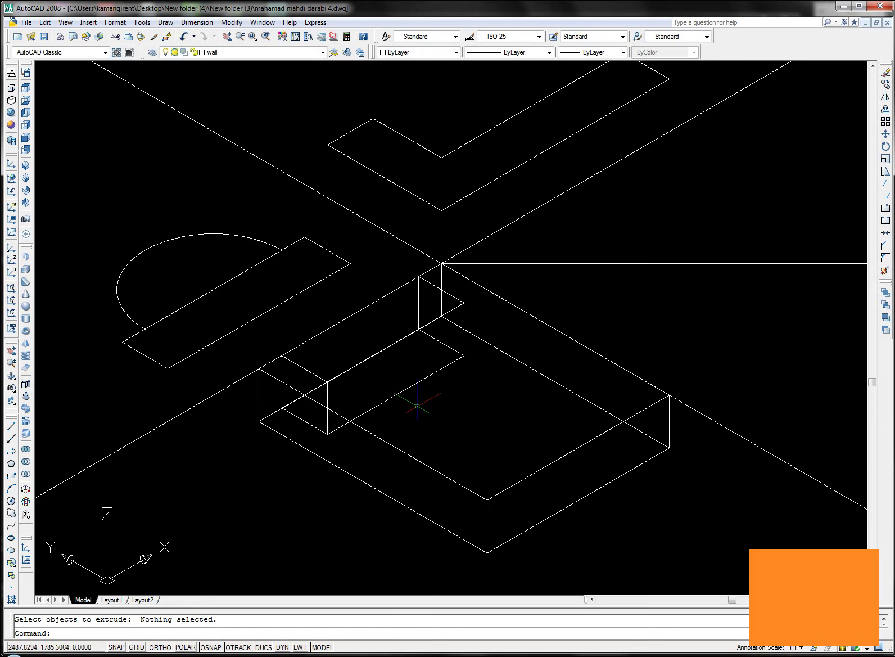
Orbit around the block, select the inner rectangle, and switch to the Conceptual visual style.
{"action": "middle_click_drag", "start_coordinate": [417, 405], "coordinate": [321, 419], "text": "shift"}
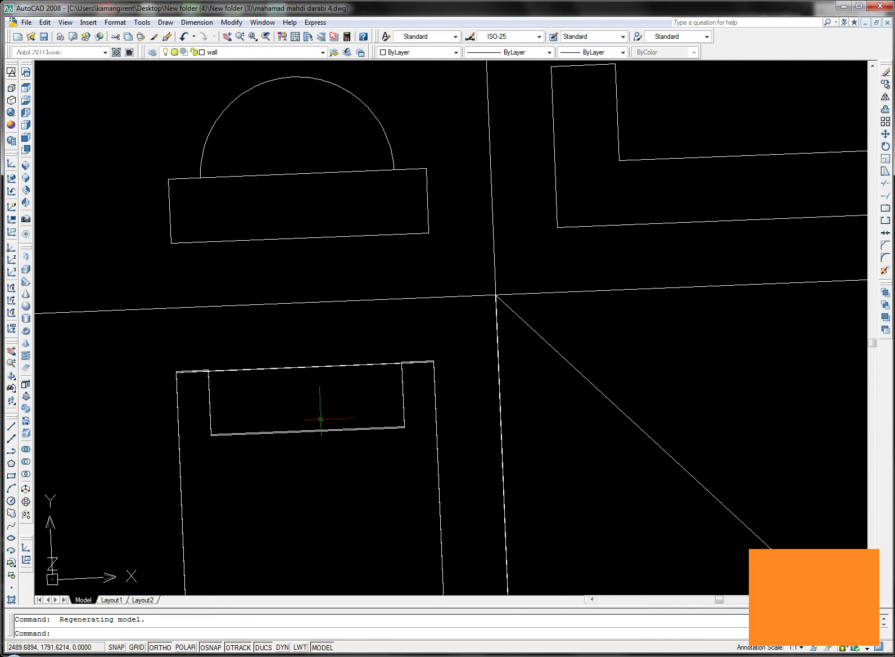
{"action": "left_click", "coordinate": [316, 366]}
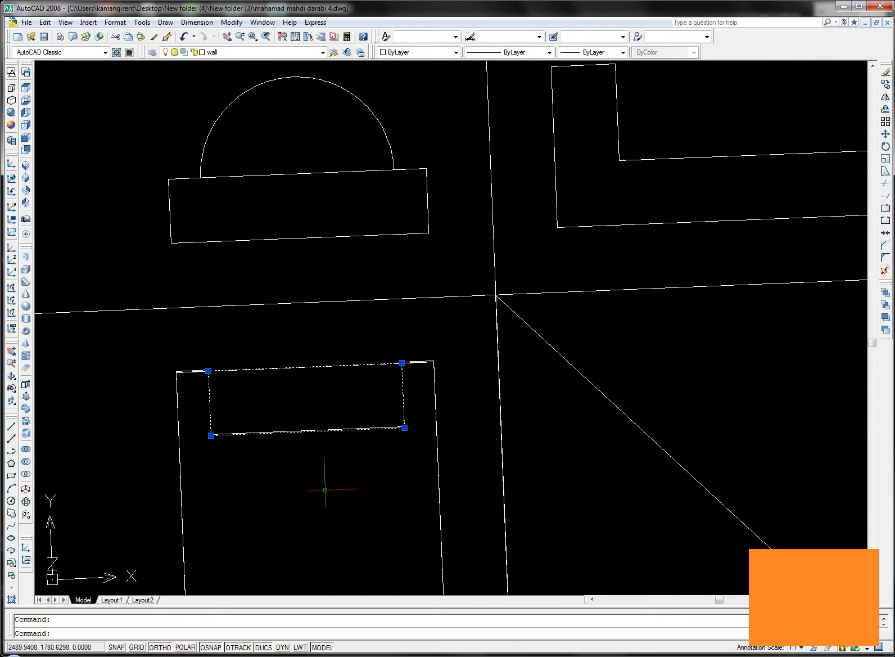
{"action": "middle_click_drag", "start_coordinate": [324, 489], "coordinate": [395, 420], "text": "shift"}
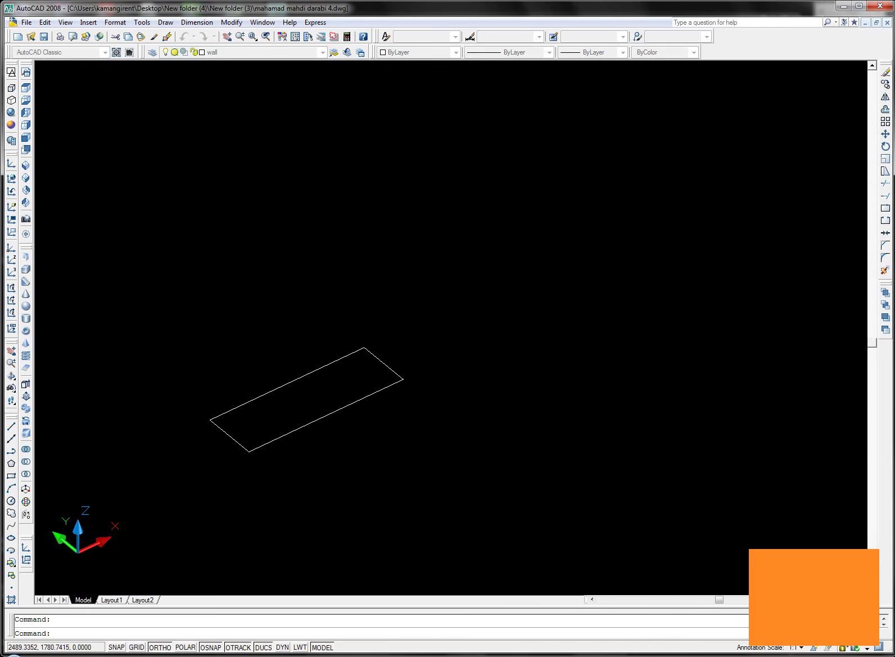
{"action": "middle_click", "coordinate": [382, 377], "text": "shift"}
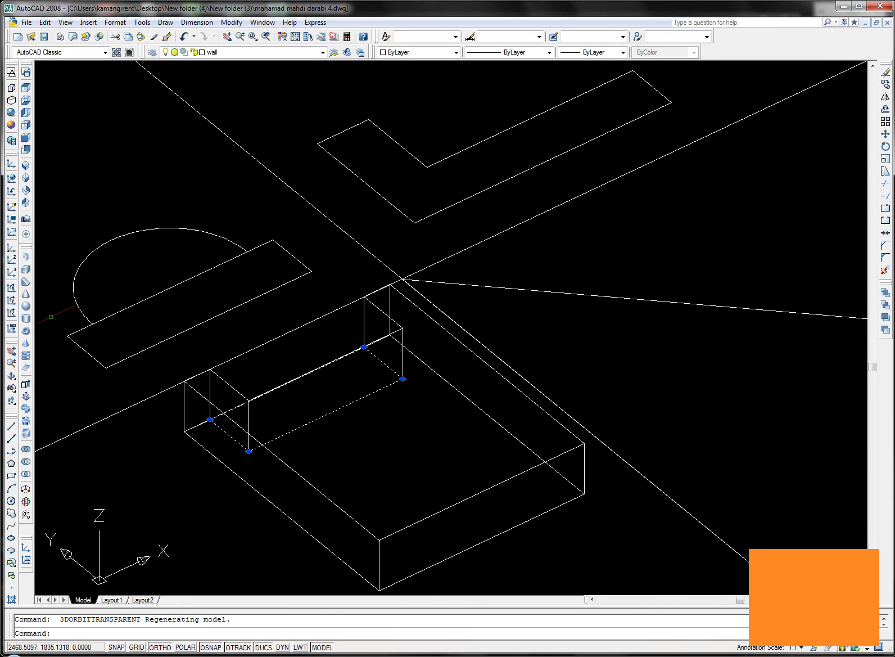
{"action": "left_click", "coordinate": [24, 387]}
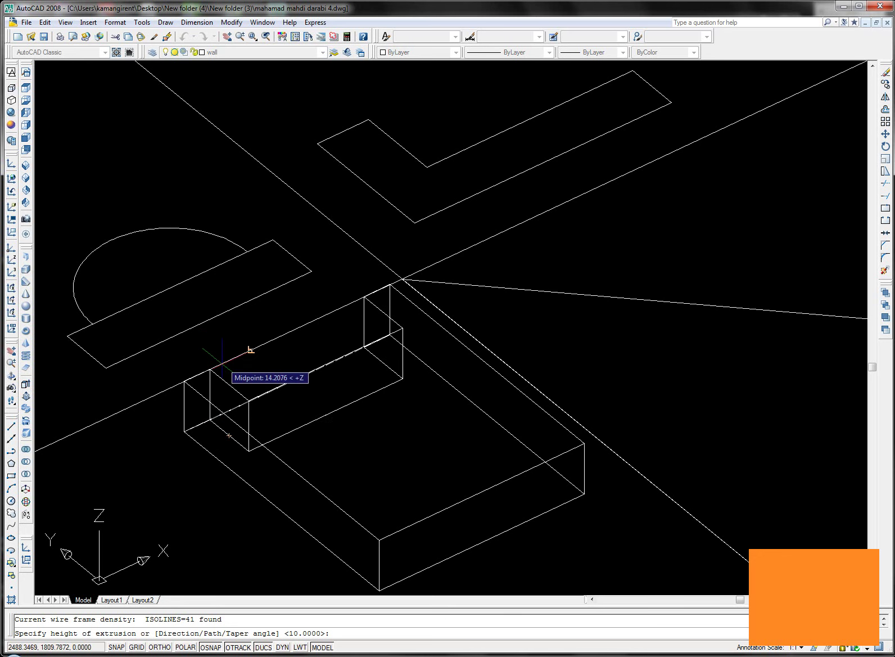
{"action": "key", "text": "Escape"}
{"action": "key", "text": "Escape"}
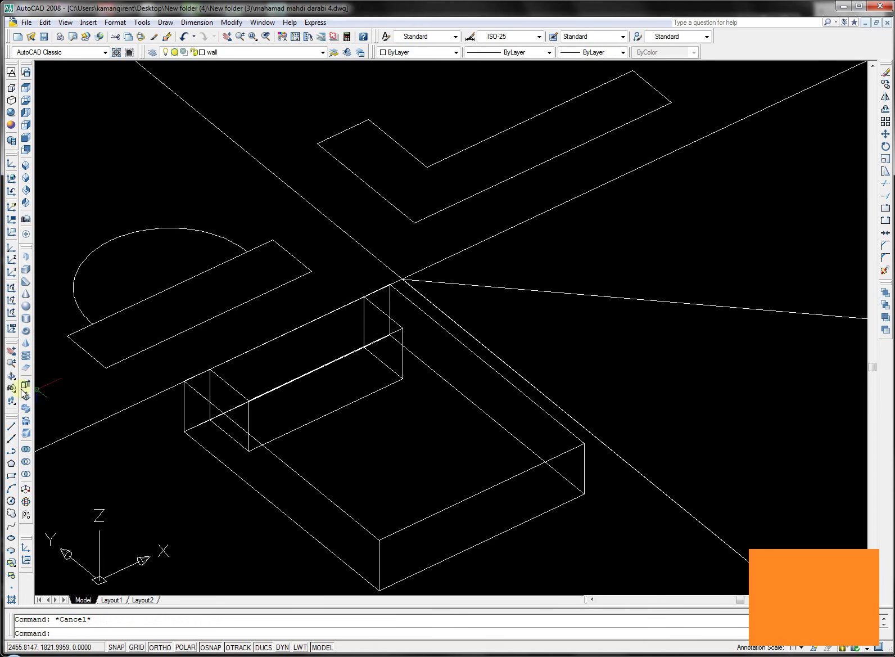
{"action": "left_click", "coordinate": [11, 125]}
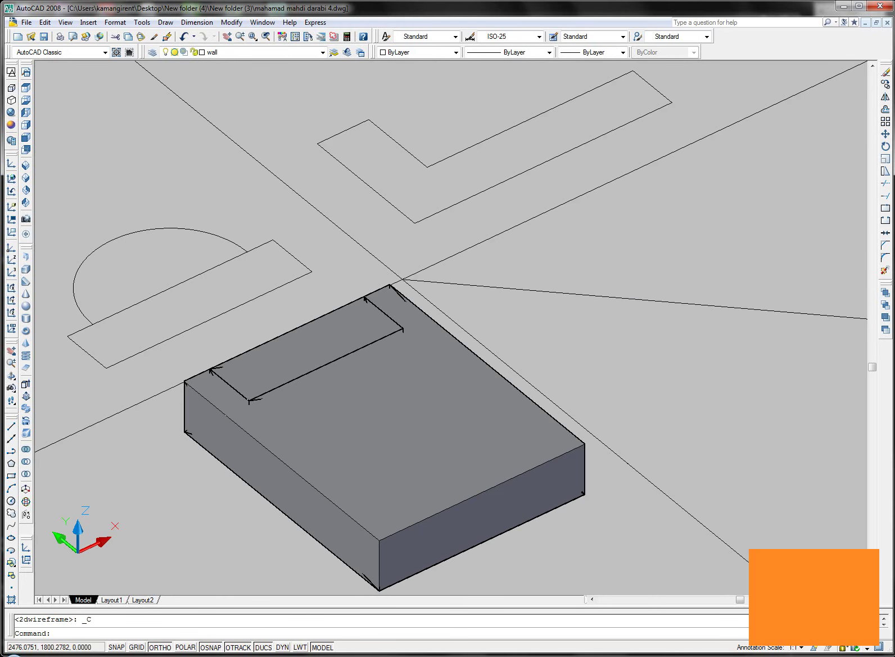
{"action": "middle_click_drag", "start_coordinate": [158, 445], "coordinate": [188, 443]}
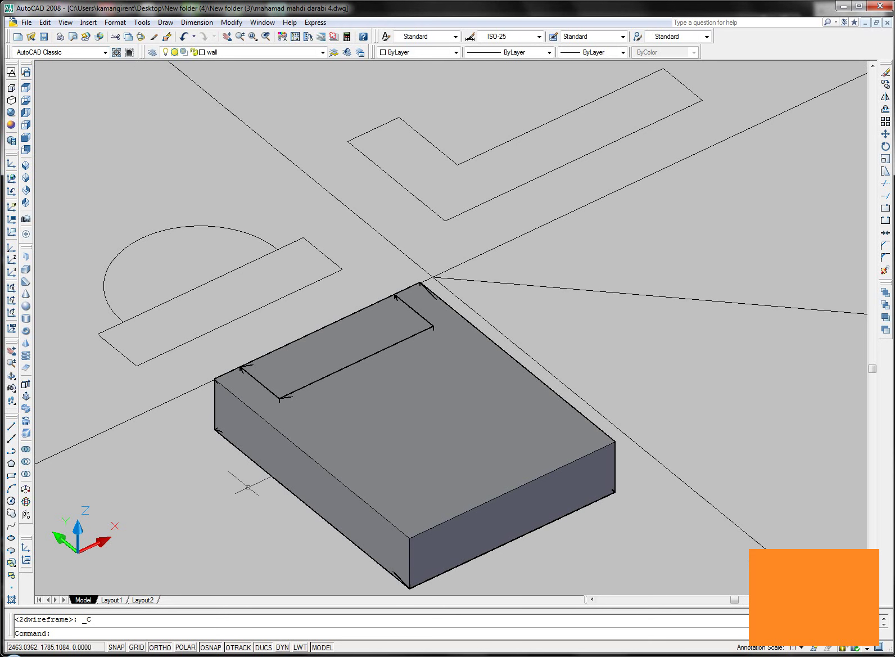
{"action": "middle_click_drag", "start_coordinate": [250, 484], "coordinate": [238, 484]}
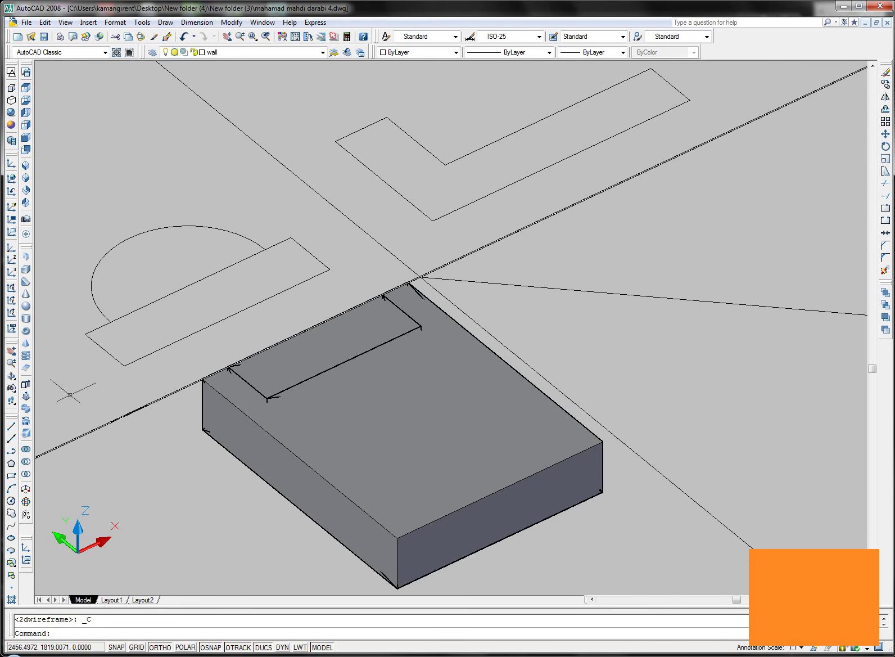
{"action": "left_click", "coordinate": [29, 318]}
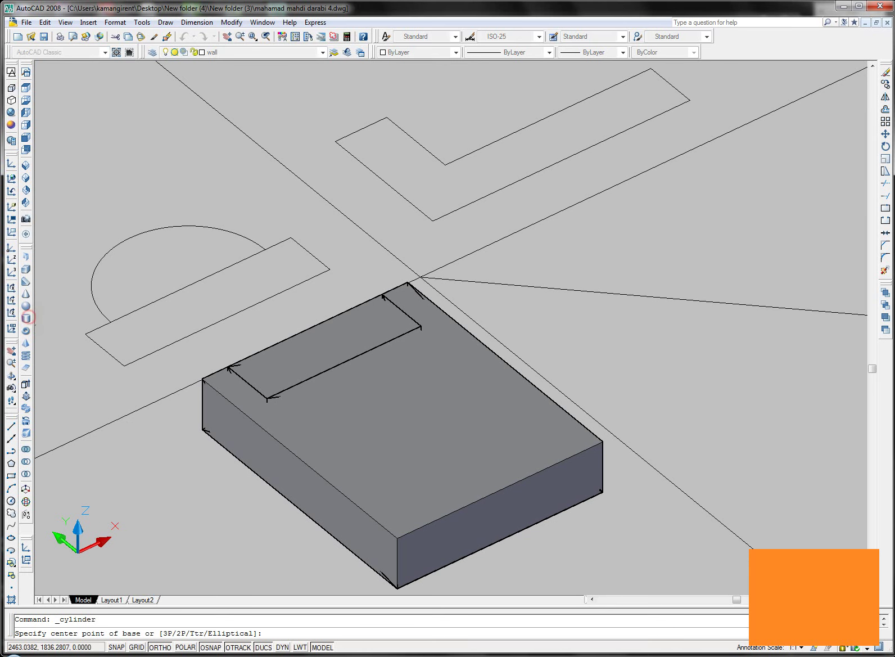
{"action": "left_click", "coordinate": [311, 324]}
{"action": "key", "text": "Escape"}
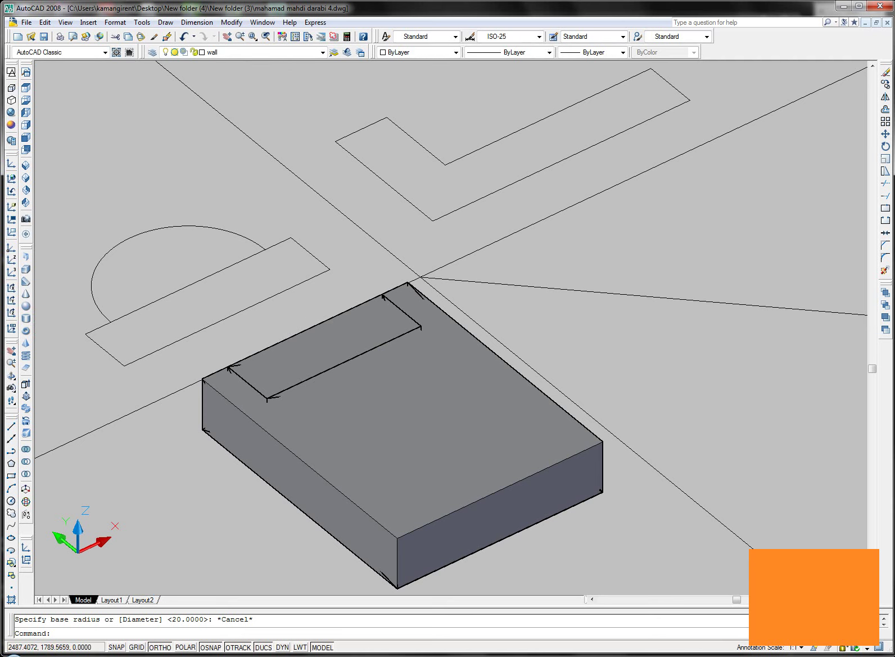
{"action": "middle_click_drag", "start_coordinate": [220, 410], "coordinate": [166, 416], "text": "shift"}
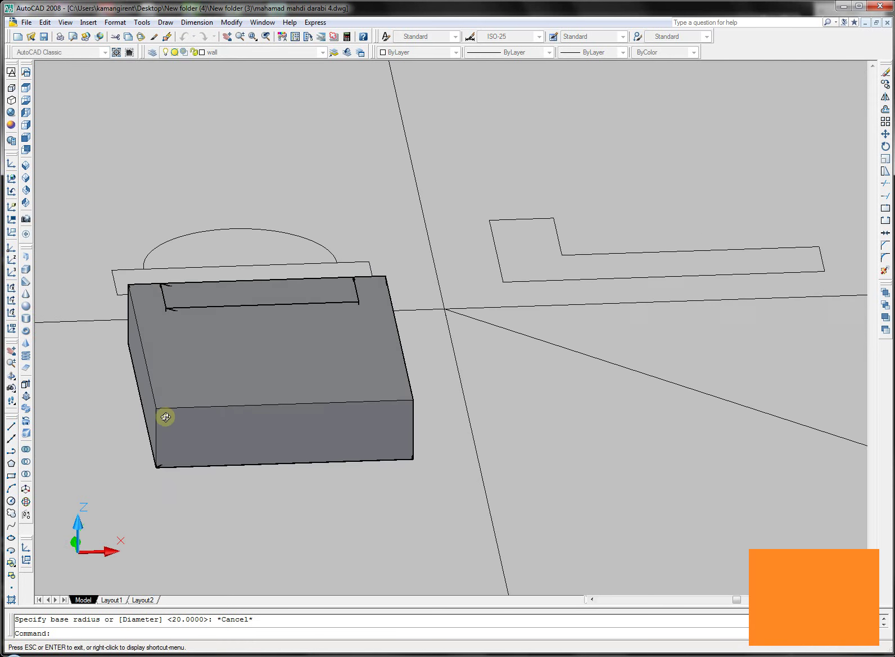
{"action": "left_click", "coordinate": [26, 318]}
{"action": "left_click", "coordinate": [256, 276]}
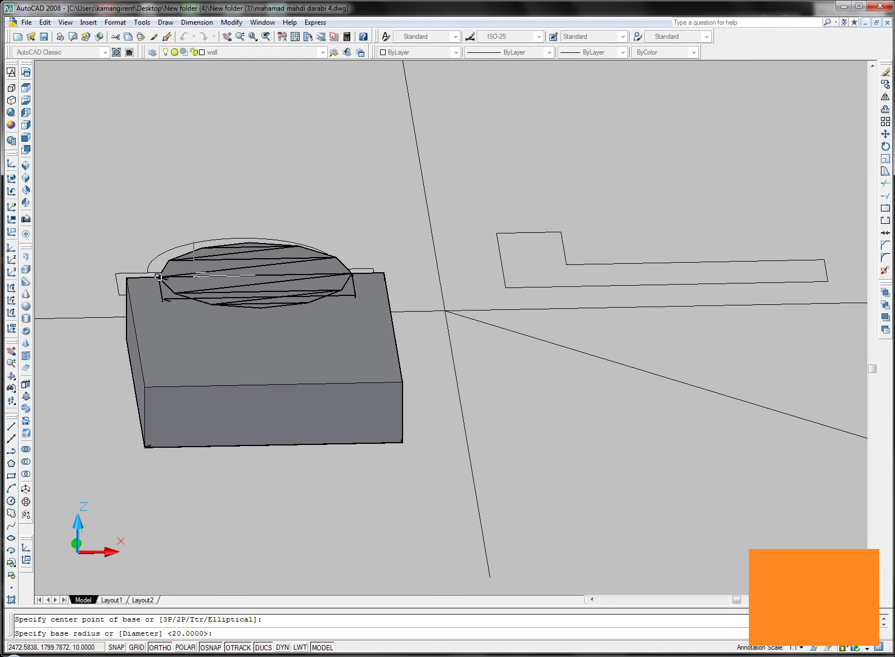
{"action": "key", "text": "Escape"}
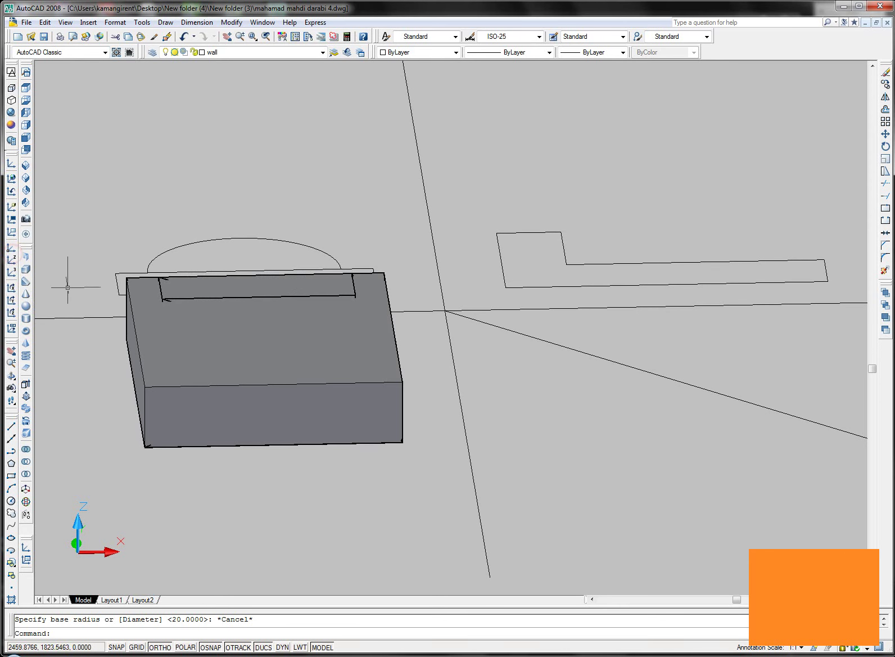
{"action": "key", "text": "Return"}
{"action": "left_click", "coordinate": [256, 276]}
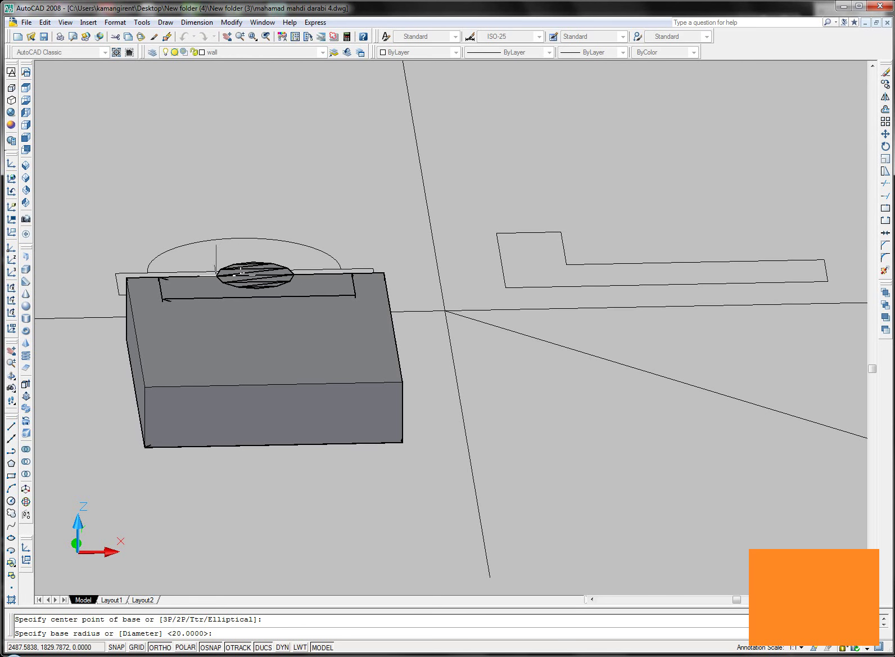
{"action": "key", "text": "Escape"}
{"action": "left_click", "coordinate": [11, 259]}
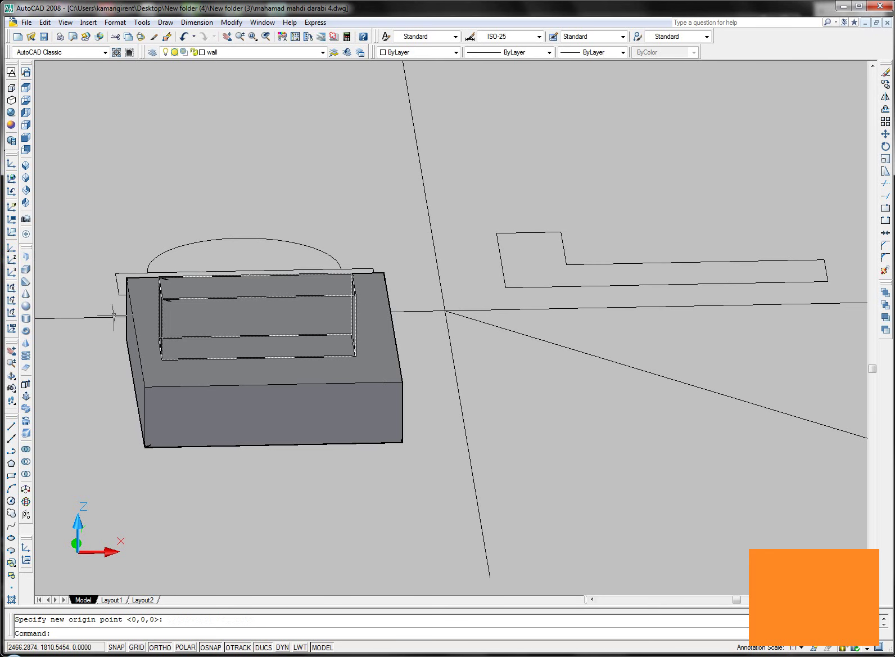
{"action": "left_click", "coordinate": [26, 319]}
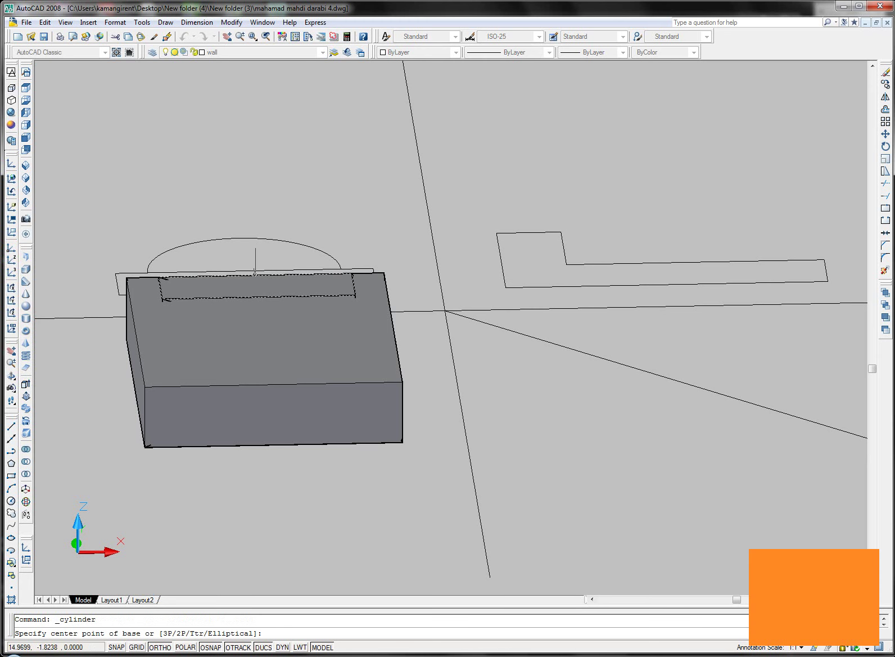
{"action": "left_click", "coordinate": [255, 273]}
{"action": "key", "text": "Escape"}
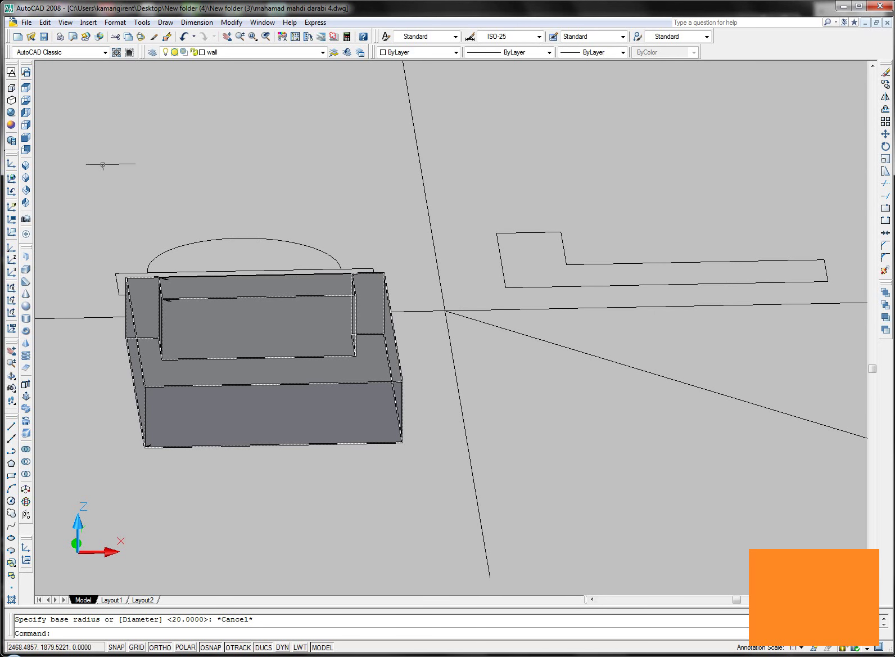
{"action": "left_click", "coordinate": [26, 178]}
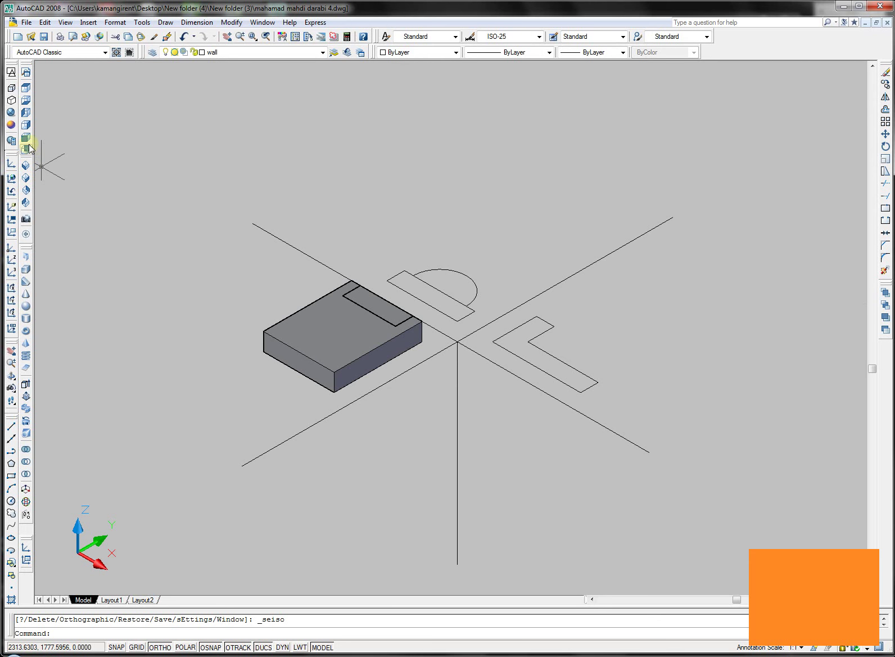
Switch to the Front view and abandon a first cylinder attempt at the top-edge midpoint.
{"action": "left_click", "coordinate": [26, 88]}
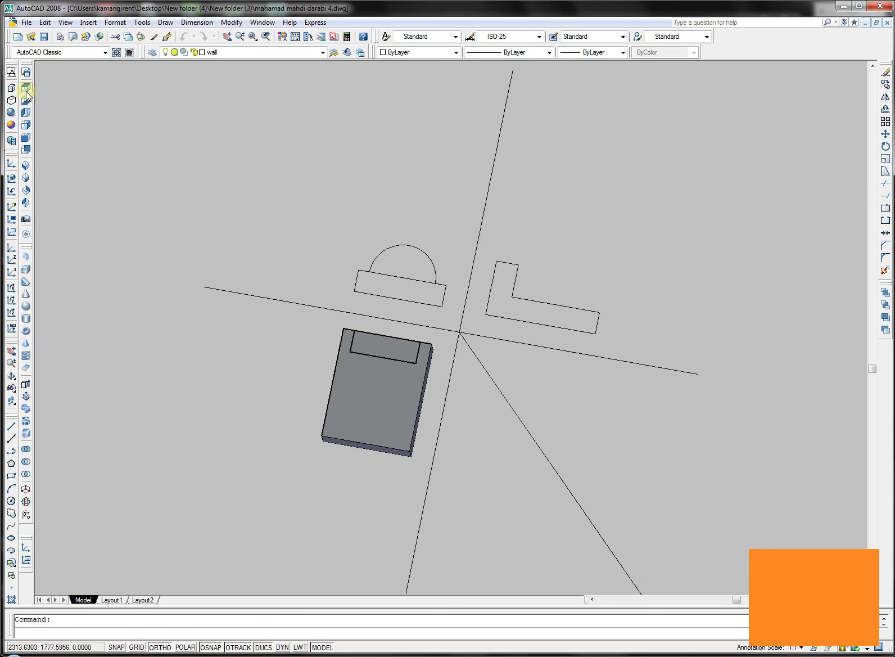
{"action": "left_click", "coordinate": [26, 139]}
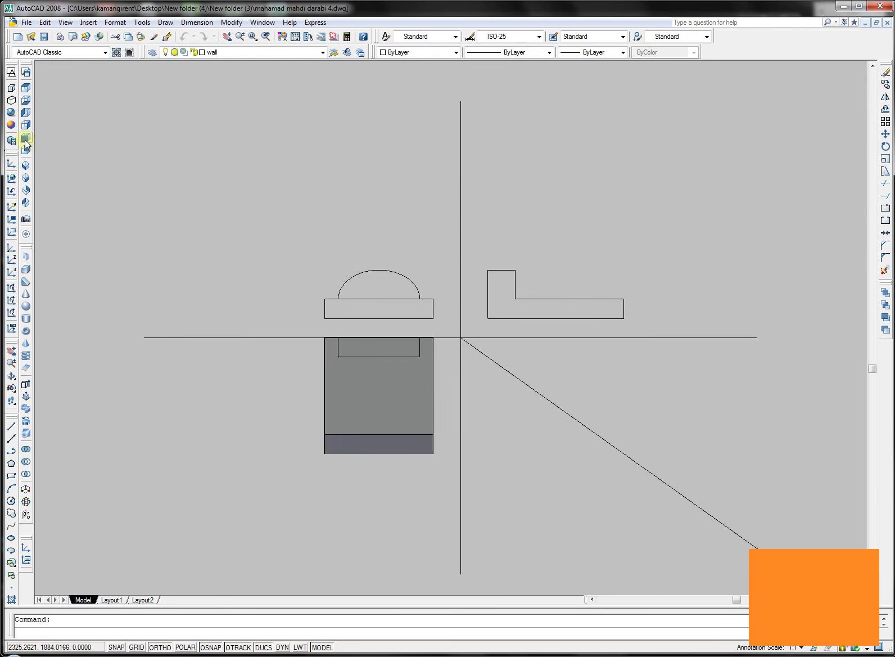
{"action": "left_click", "coordinate": [26, 318]}
{"action": "left_click", "coordinate": [354, 309]}
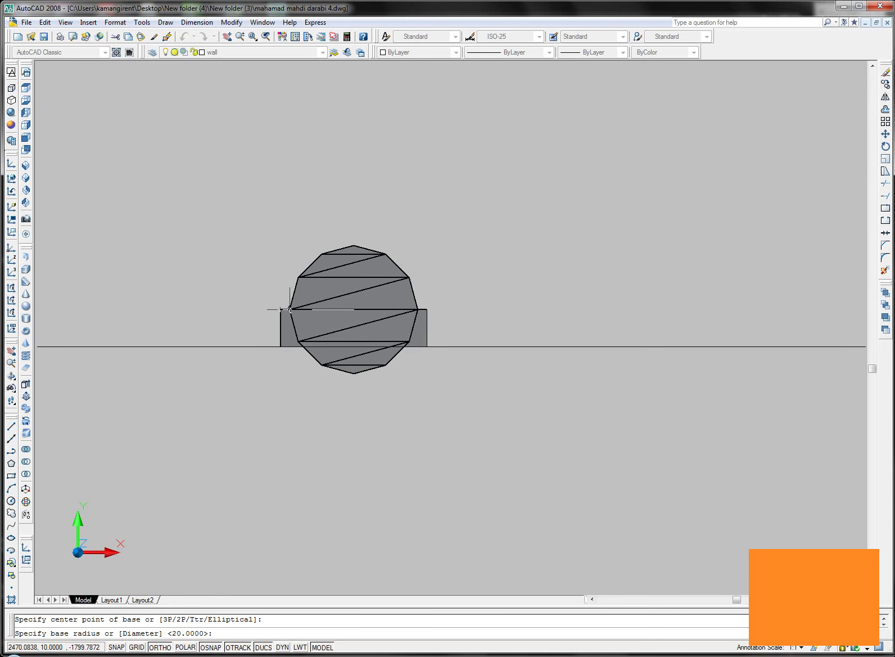
{"action": "key", "text": "Return"}
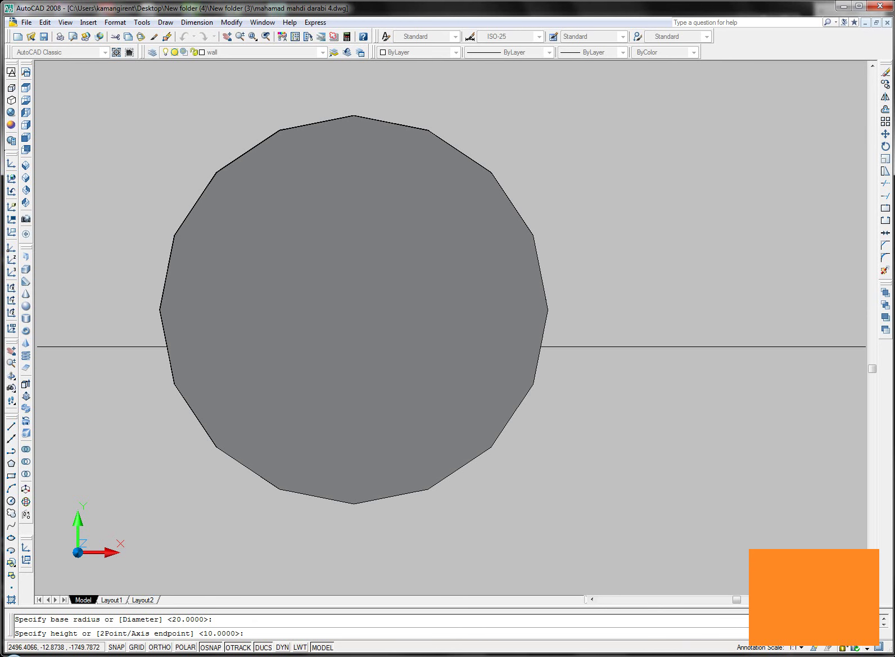
{"action": "key", "text": "Escape"}
Create a cylinder of radius 20 and height 10 centred on the block's top-edge midpoint.
{"action": "scroll", "coordinate": [352, 314], "scroll_direction": "up", "scroll_amount": 2}
{"action": "scroll", "coordinate": [338, 292], "scroll_direction": "up", "scroll_amount": 2}
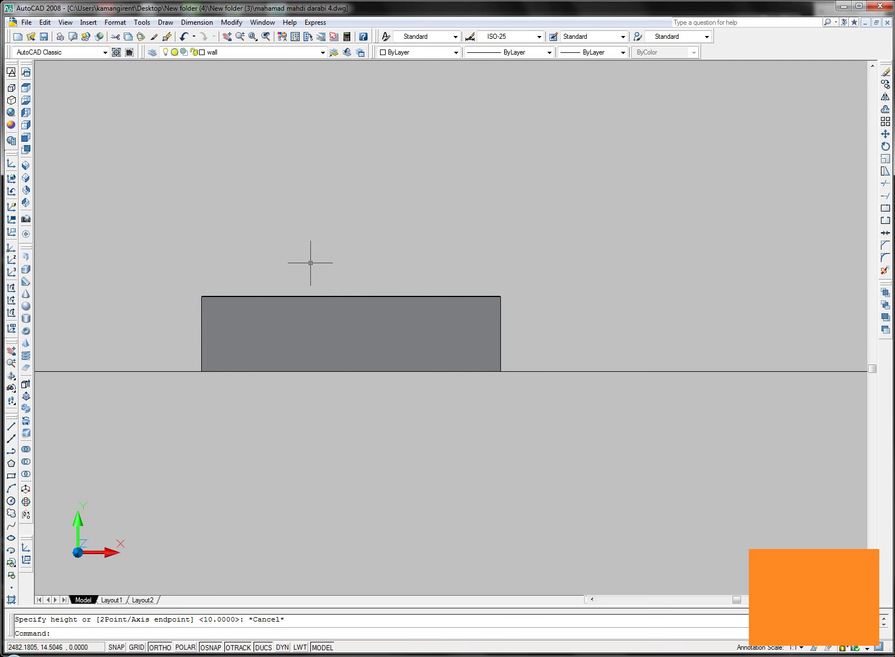
{"action": "left_click", "coordinate": [26, 318]}
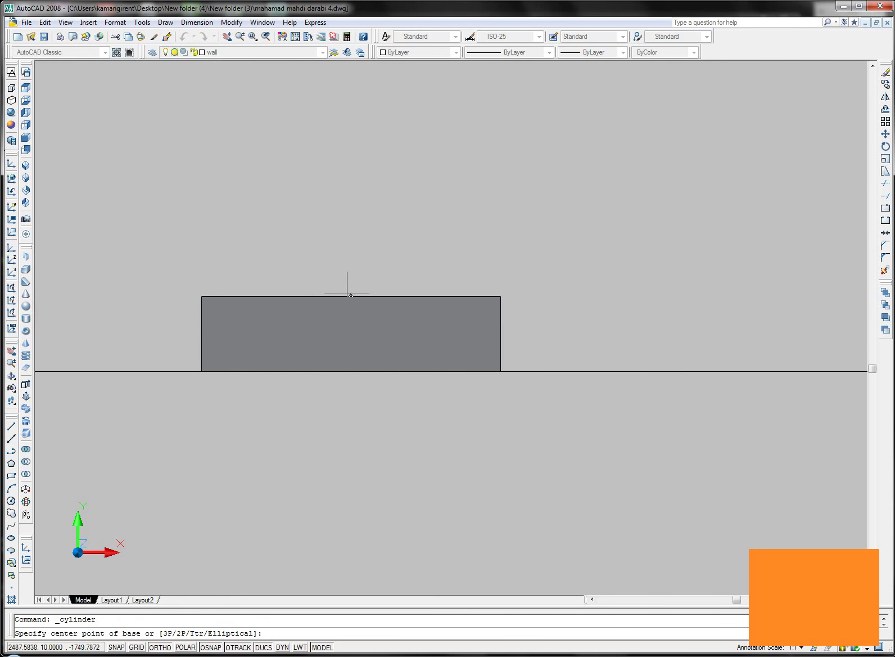
{"action": "left_click", "coordinate": [351, 295]}
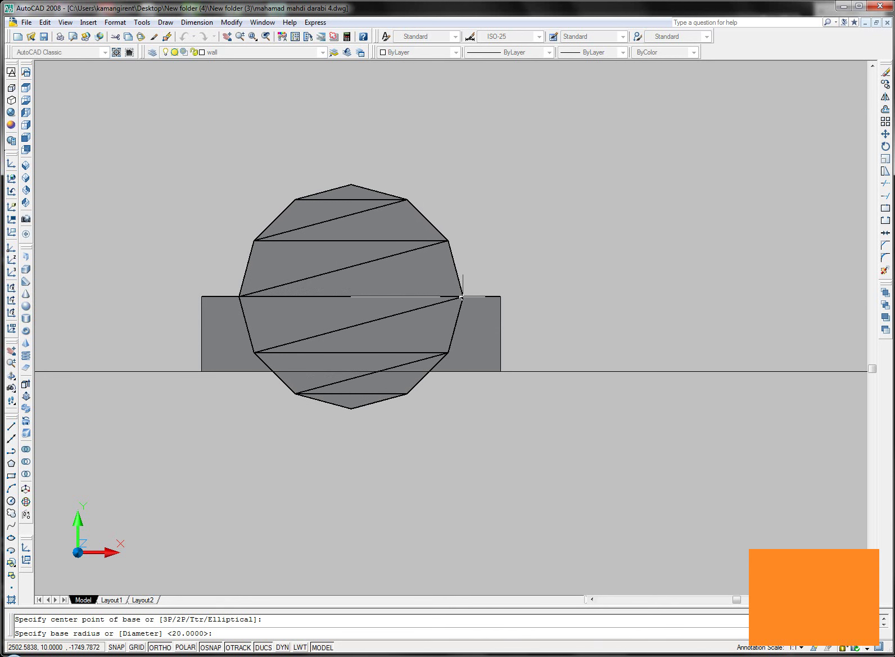
{"action": "left_click", "coordinate": [462, 296]}
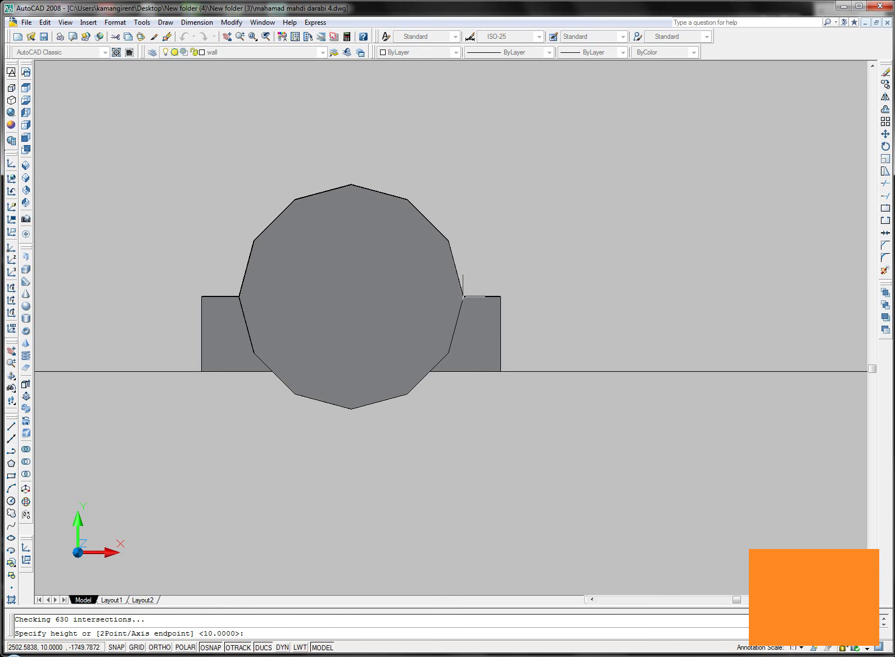
{"action": "key", "text": "Return"}
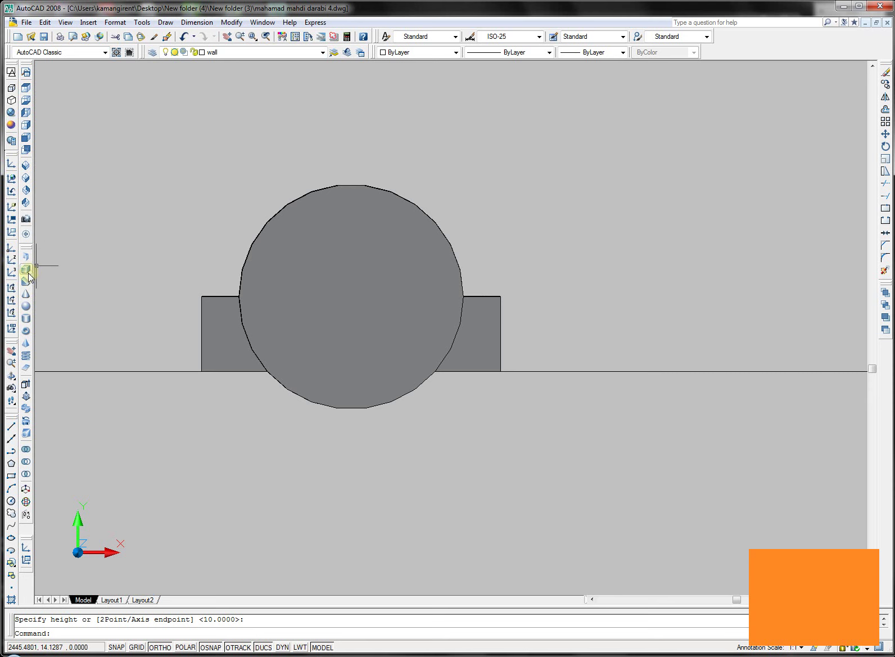
Switch to SW Isometric and pick the cylinder as a subobject for moving.
{"action": "left_click", "coordinate": [26, 165]}
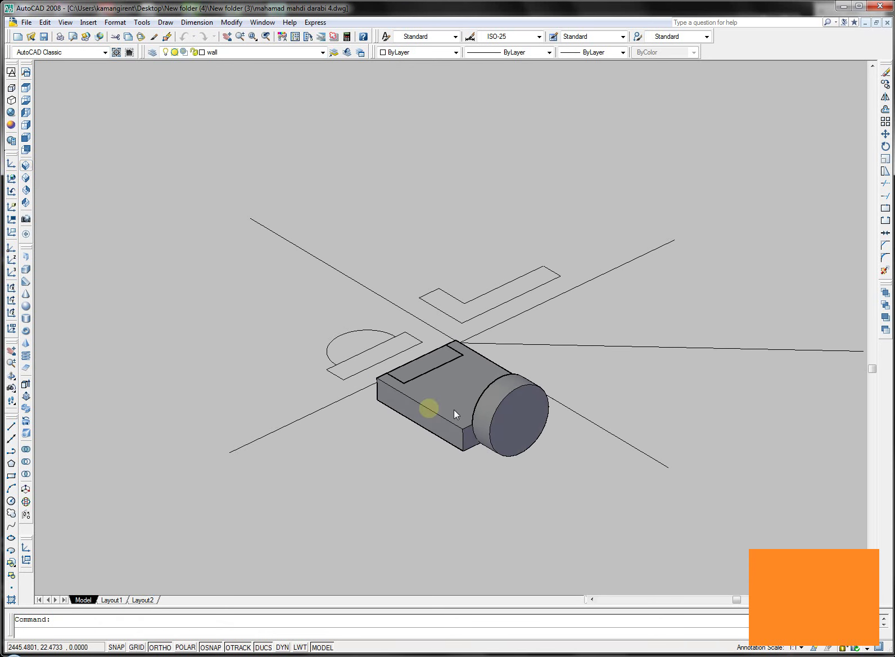
{"action": "key", "text": "Escape"}
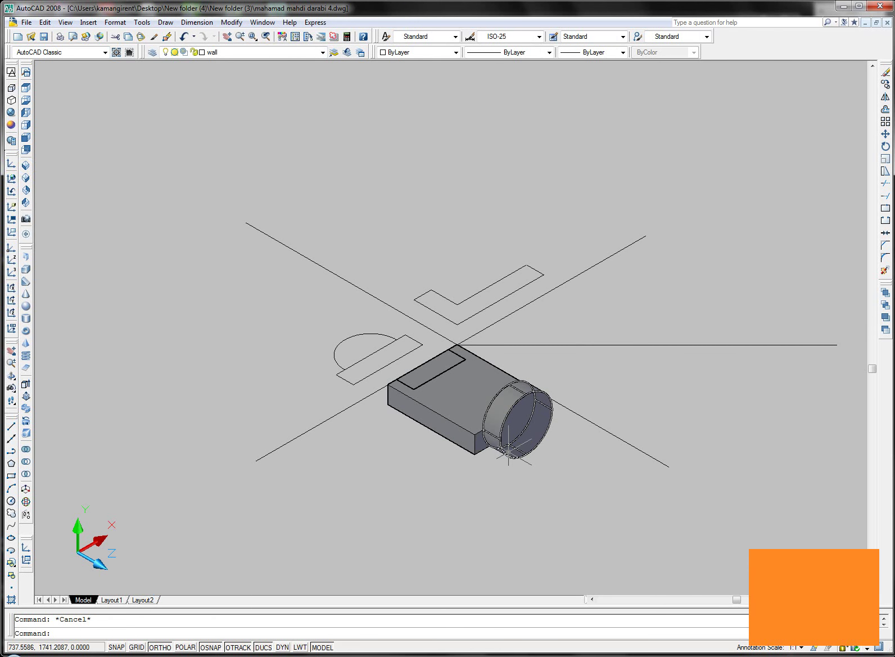
{"action": "left_click", "coordinate": [508, 452], "text": "ctrl"}
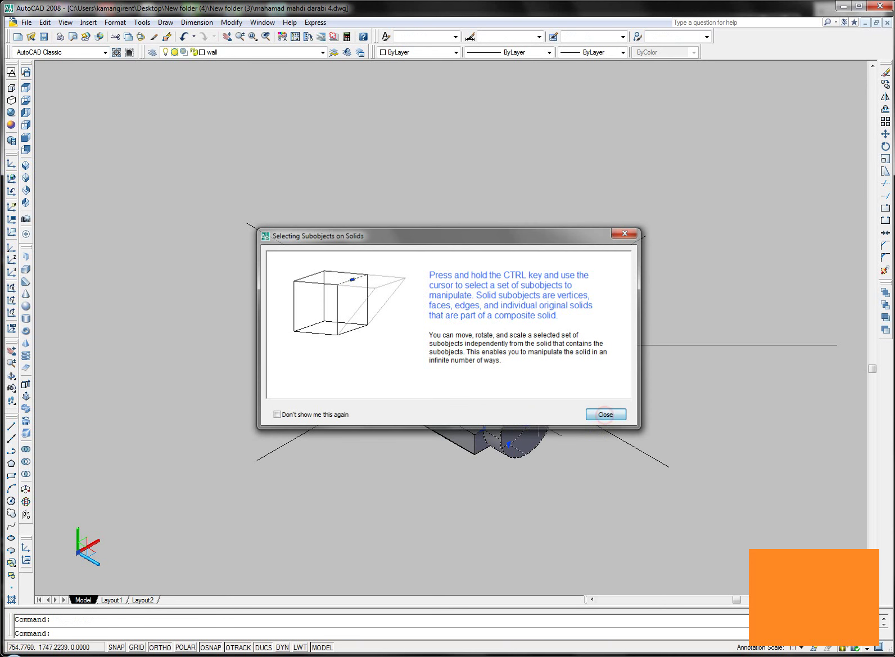
{"action": "left_click", "coordinate": [595, 407]}
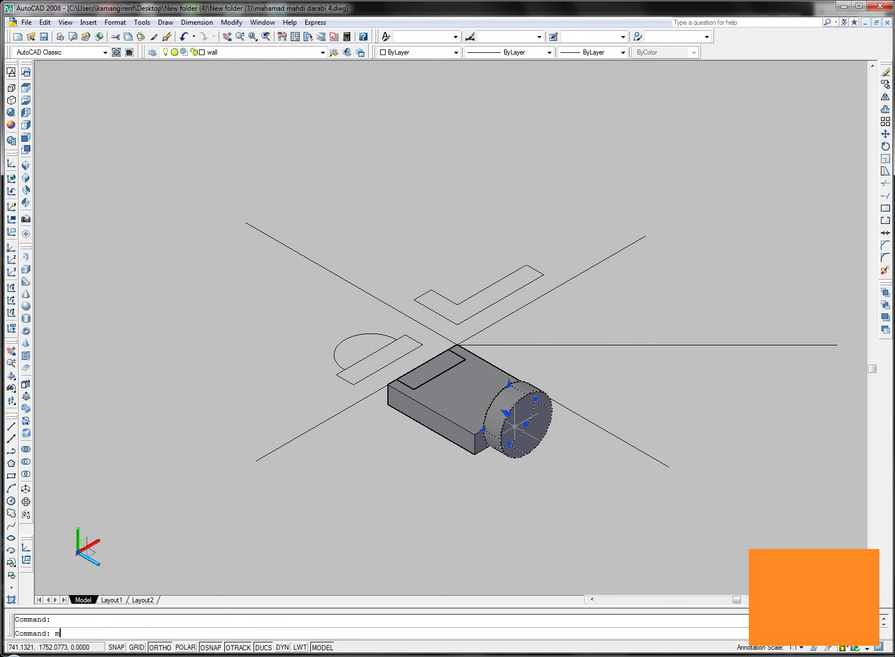
{"action": "left_click", "coordinate": [508, 396], "text": "ctrl"}
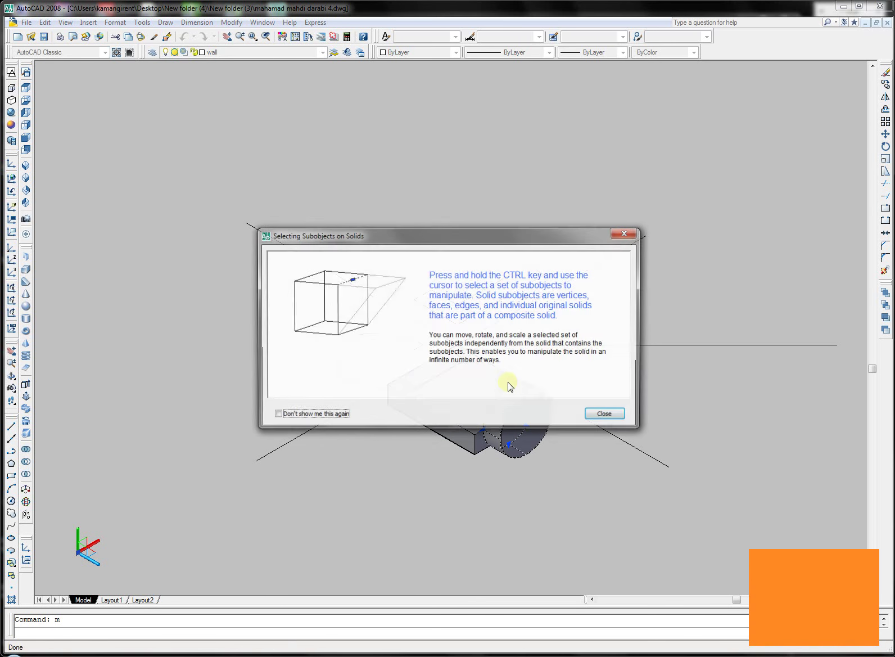
{"action": "left_click", "coordinate": [597, 415]}
{"action": "key", "text": "Return"}
Move the cylinder back onto the block so its upper half forms the boss.
{"action": "scroll", "coordinate": [506, 399], "scroll_direction": "up", "scroll_amount": 2}
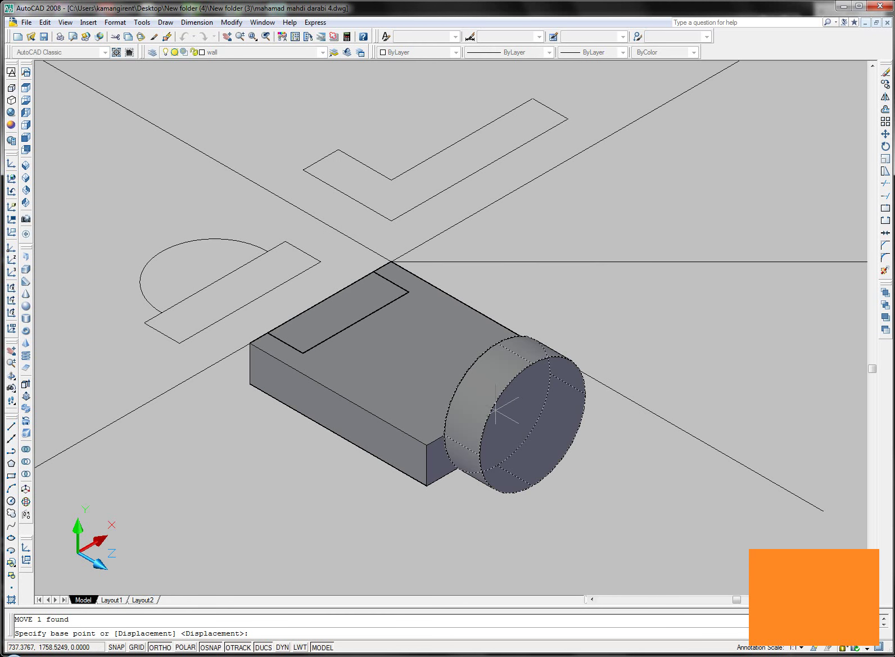
{"action": "scroll", "coordinate": [500, 394], "scroll_direction": "up", "scroll_amount": 3}
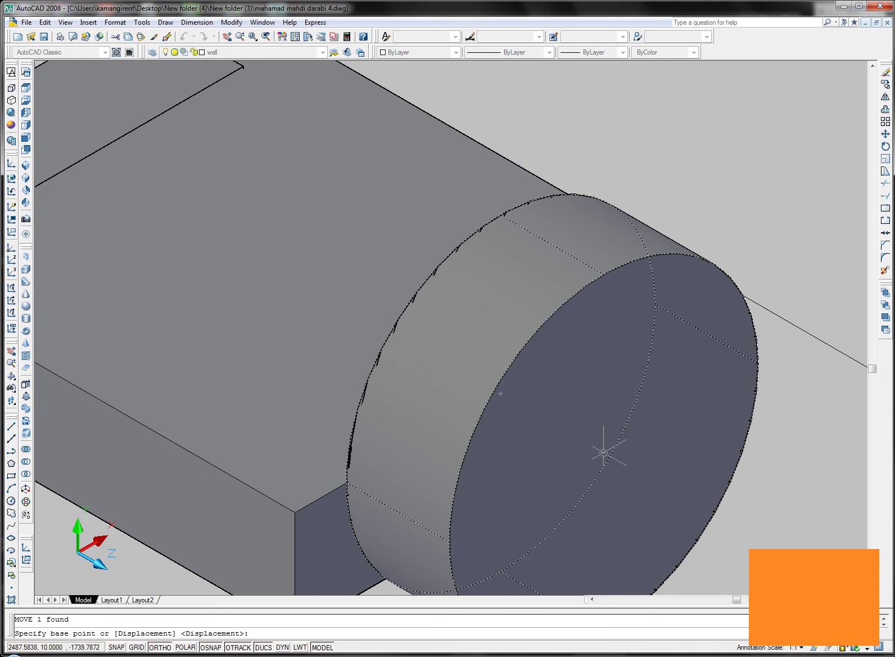
{"action": "left_click", "coordinate": [604, 452]}
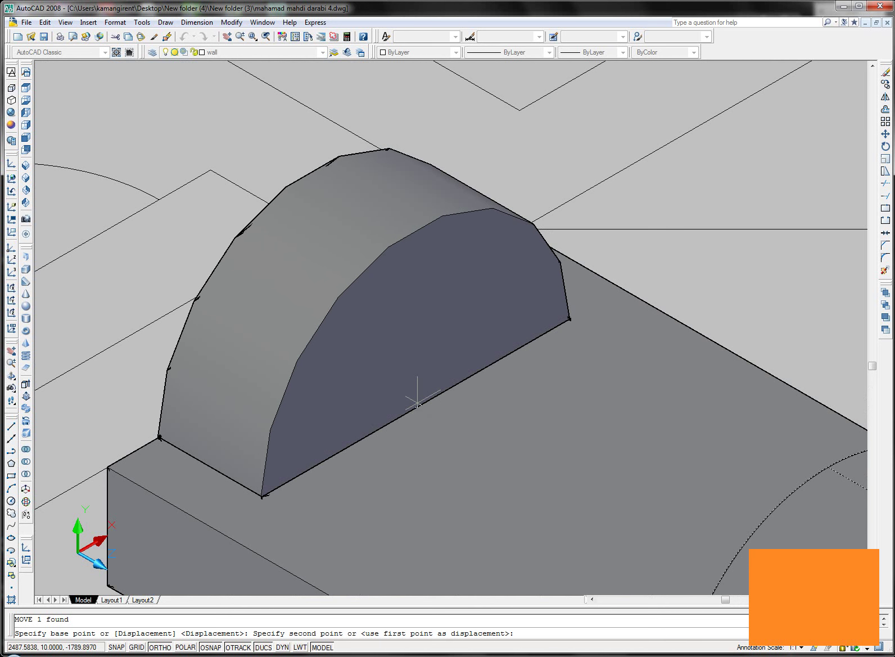
{"action": "left_click", "coordinate": [417, 403]}
{"action": "key", "text": "Escape"}
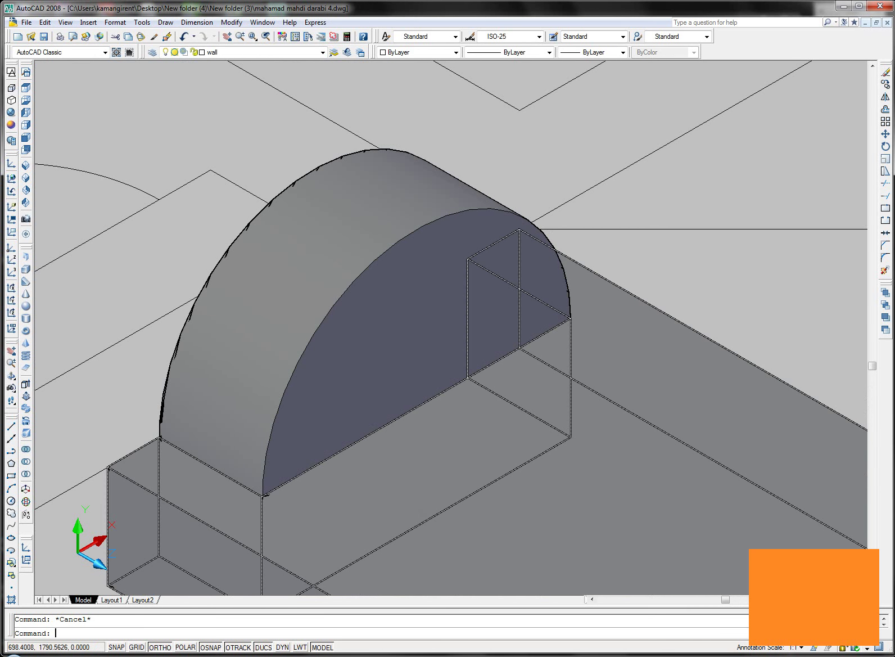
{"action": "scroll", "coordinate": [555, 488], "scroll_direction": "down", "scroll_amount": 3}
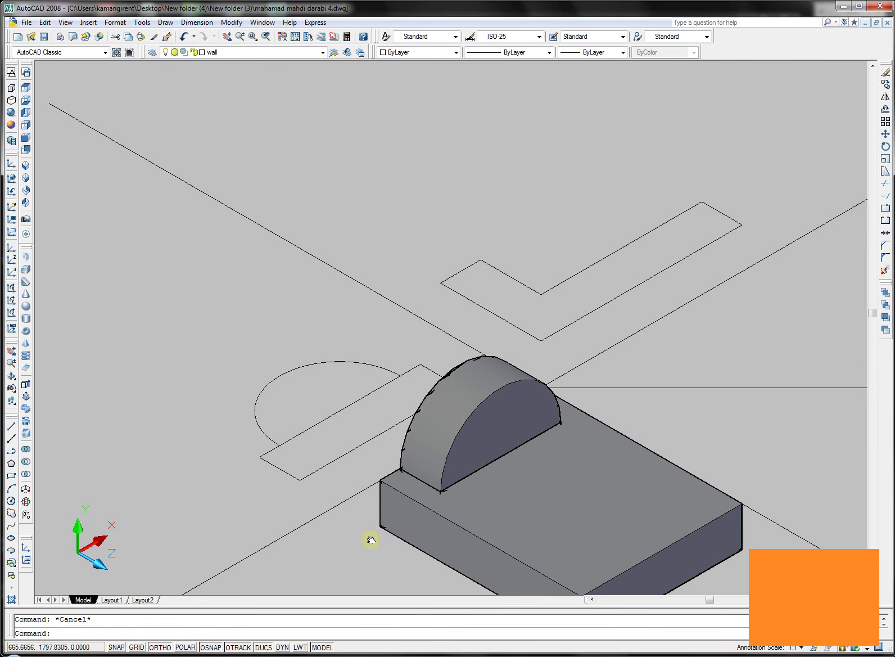
From the underside view, slice the cylinder along the block's top plane, keeping both halves.
{"action": "middle_click_drag", "start_coordinate": [370, 539], "coordinate": [360, 490]}
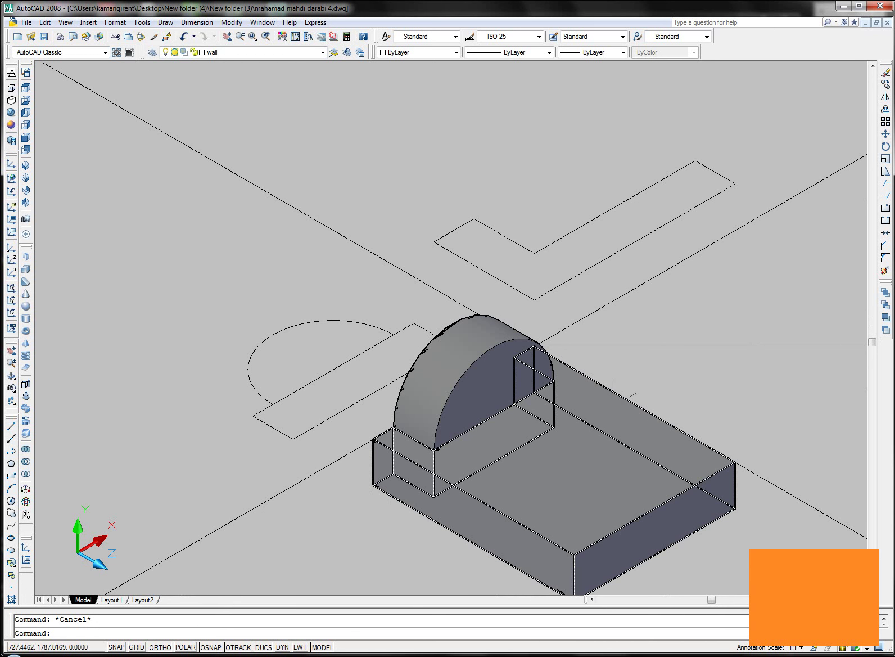
{"action": "mouse_move", "coordinate": [573, 372]}
{"action": "middle_mouse_down", "text": "shift"}
{"action": "mouse_move", "coordinate": [568, 303]}
{"action": "mouse_move", "coordinate": [496, 501]}
{"action": "middle_mouse_up", "text": "shift"}
{"action": "type", "text": "slice"}
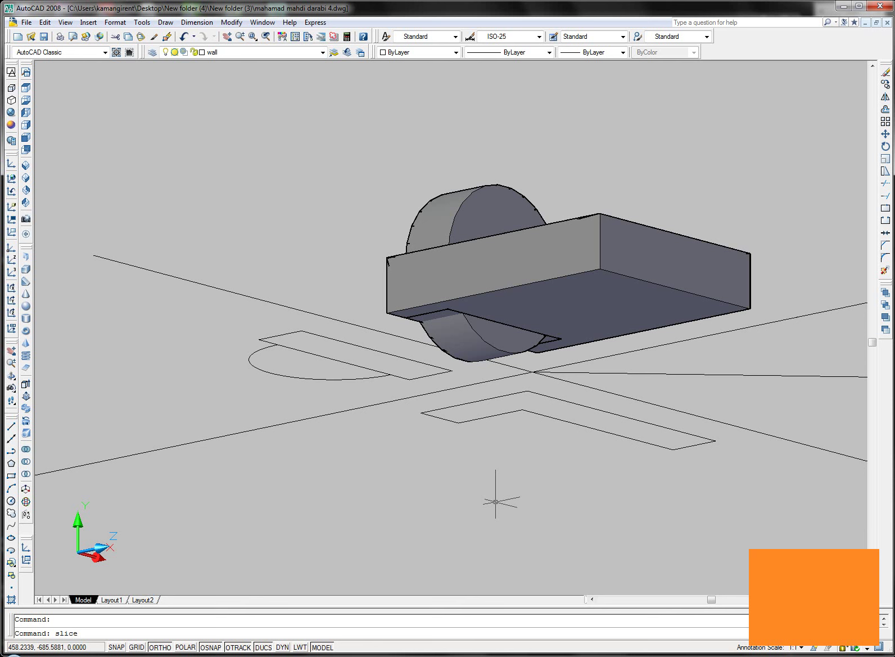
{"action": "key", "text": "Return"}
{"action": "left_click", "coordinate": [500, 334]}
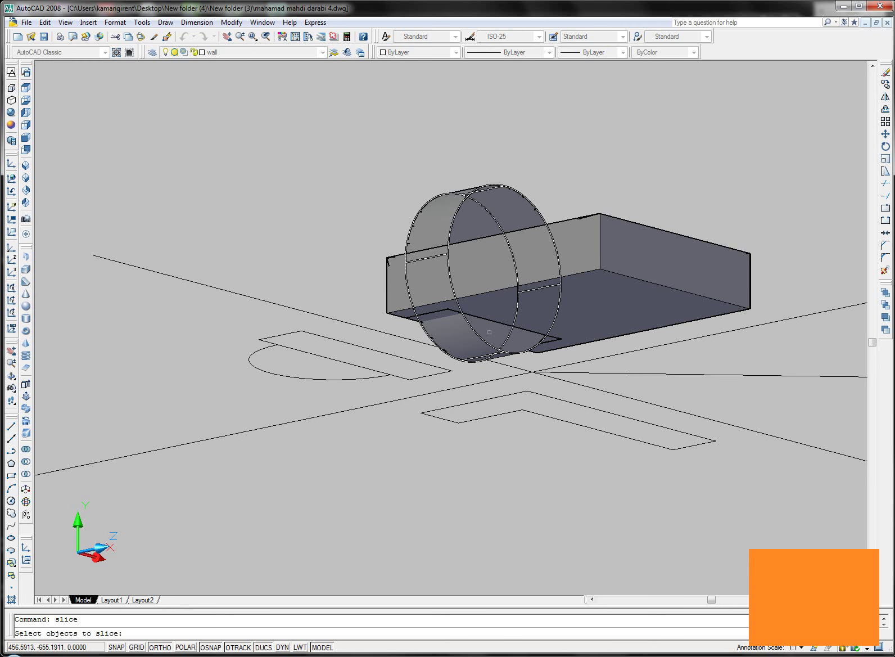
{"action": "key", "text": "Return"}
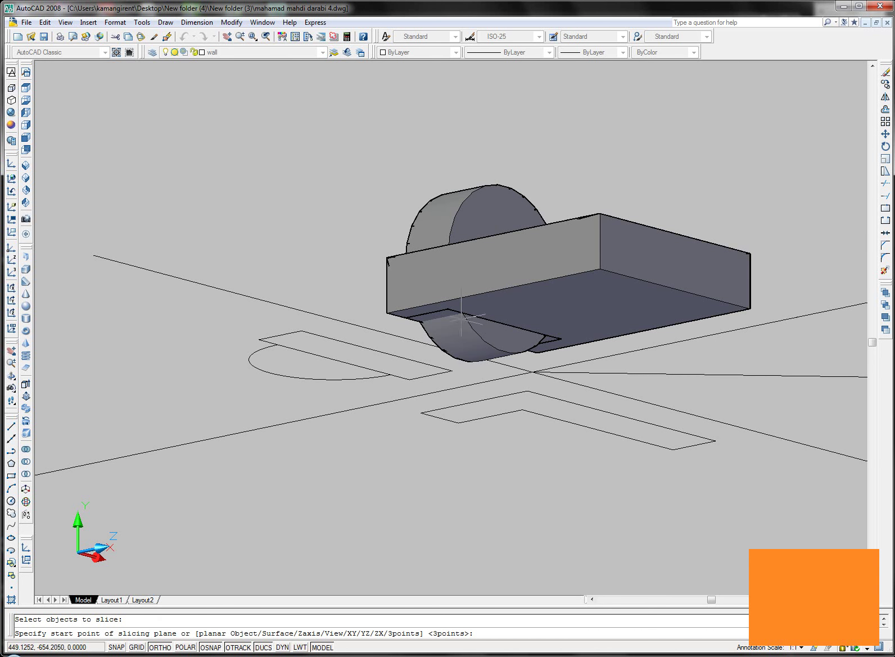
{"action": "left_click", "coordinate": [448, 308]}
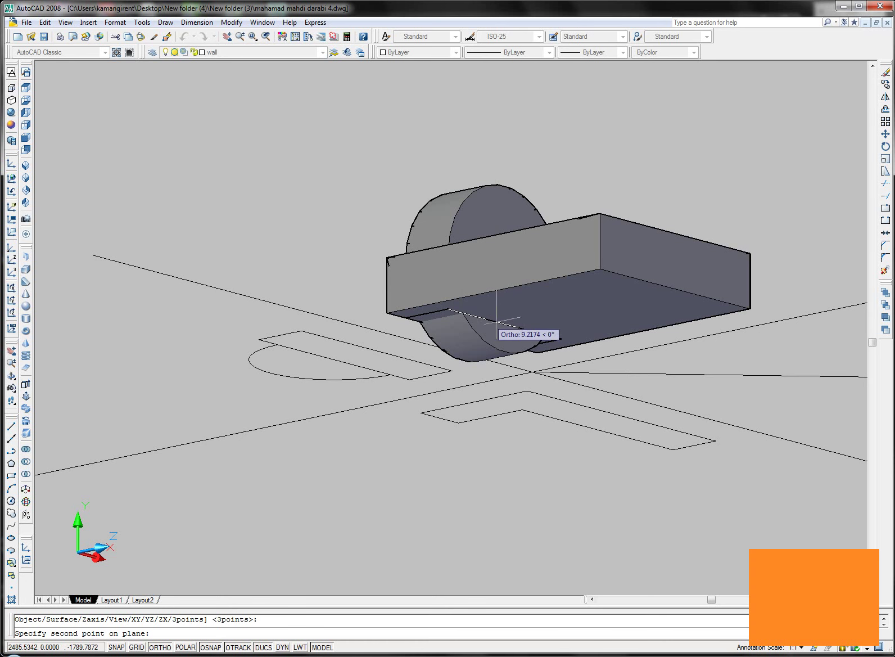
{"action": "left_click", "coordinate": [561, 338]}
{"action": "key", "text": "Return"}
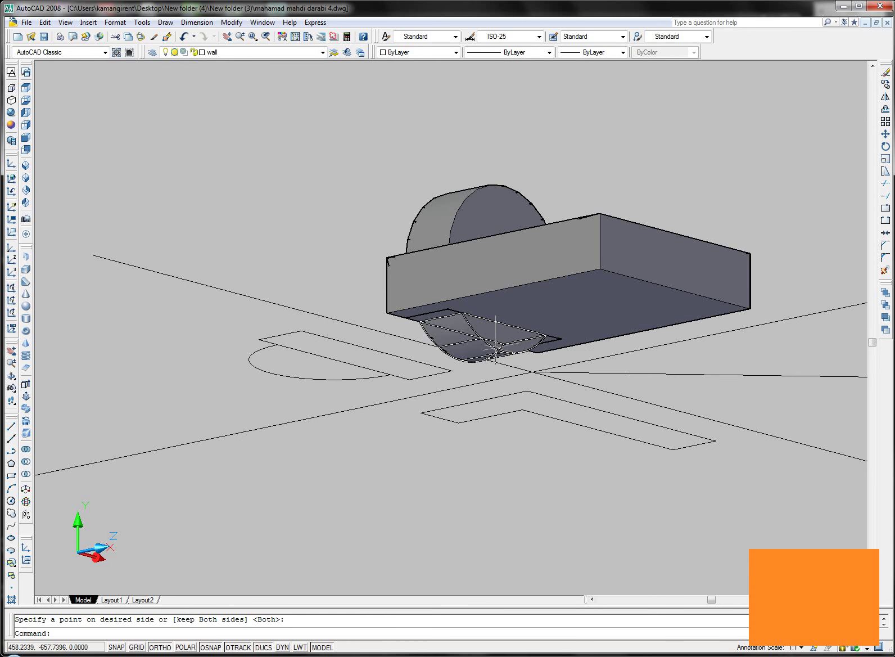
Delete the cylinder's lower half and orbit back to view the model from above.
{"action": "left_click", "coordinate": [494, 347]}
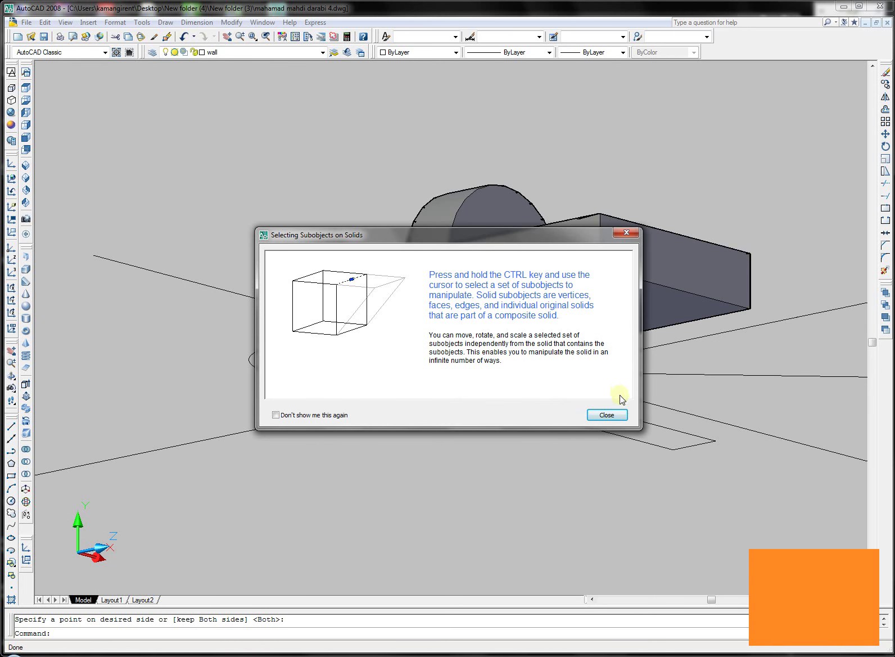
{"action": "left_click", "coordinate": [613, 413]}
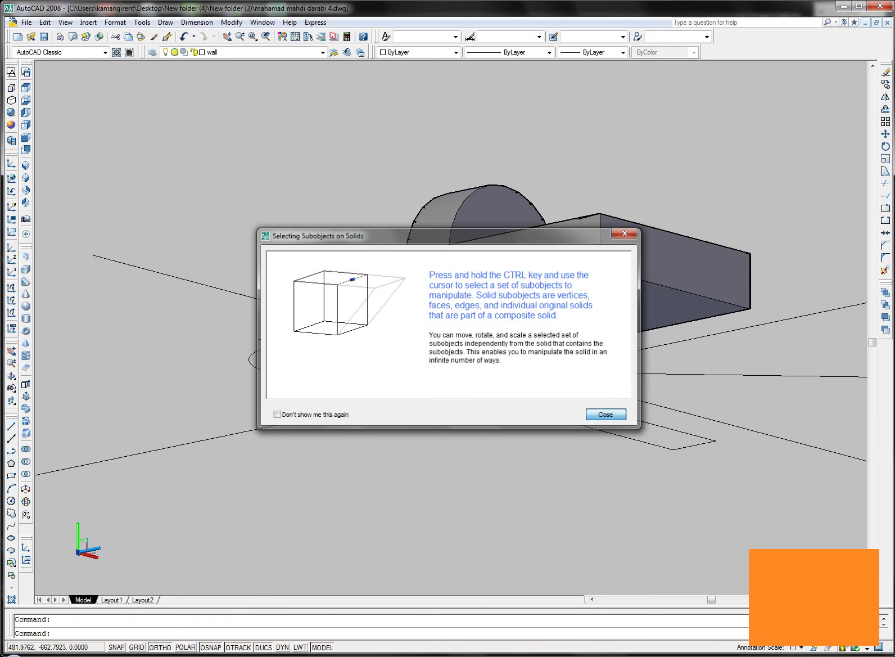
{"action": "left_click", "coordinate": [536, 371]}
{"action": "key", "text": "Delete"}
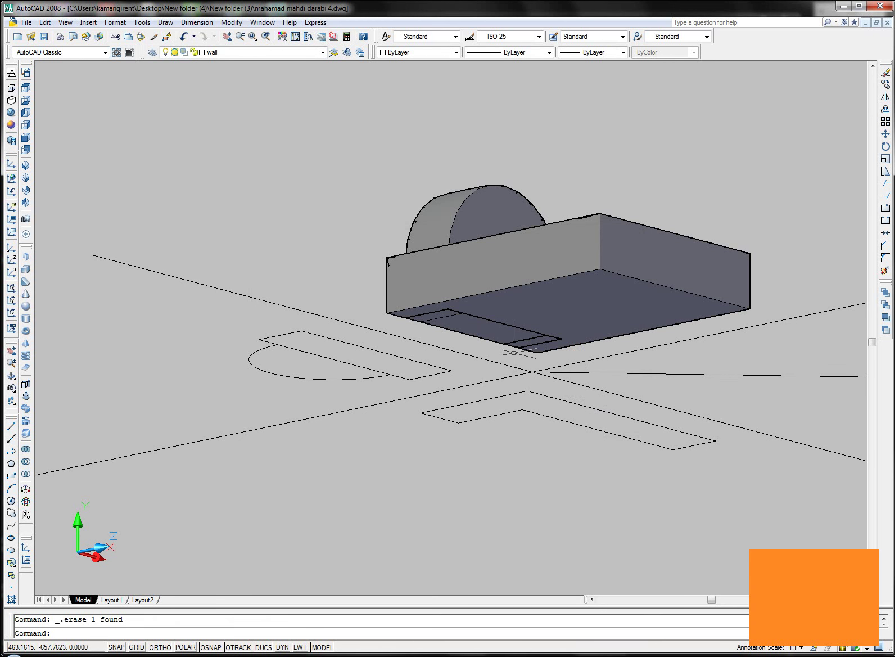
{"action": "middle_click_drag", "start_coordinate": [514, 352], "coordinate": [496, 433]}
{"action": "mouse_move", "coordinate": [515, 360]}
{"action": "middle_mouse_down", "text": "shift"}
{"action": "mouse_move", "coordinate": [532, 468]}
{"action": "mouse_move", "coordinate": [574, 422]}
{"action": "mouse_move", "coordinate": [623, 388]}
{"action": "mouse_move", "coordinate": [540, 403]}
{"action": "mouse_move", "coordinate": [378, 370]}
{"action": "mouse_move", "coordinate": [440, 424]}
{"action": "mouse_move", "coordinate": [544, 390]}
{"action": "mouse_move", "coordinate": [577, 350]}
{"action": "middle_mouse_up", "text": "shift"}
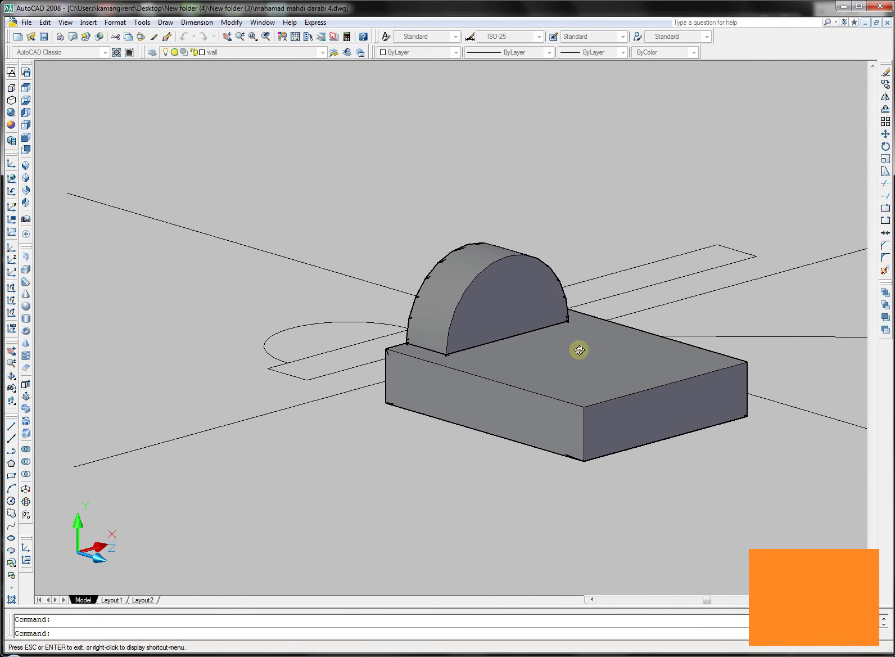
{"action": "mouse_move", "coordinate": [425, 482]}
{"action": "middle_mouse_down"}
{"action": "mouse_move", "coordinate": [418, 491]}
{"action": "mouse_move", "coordinate": [426, 489]}
{"action": "middle_mouse_up"}
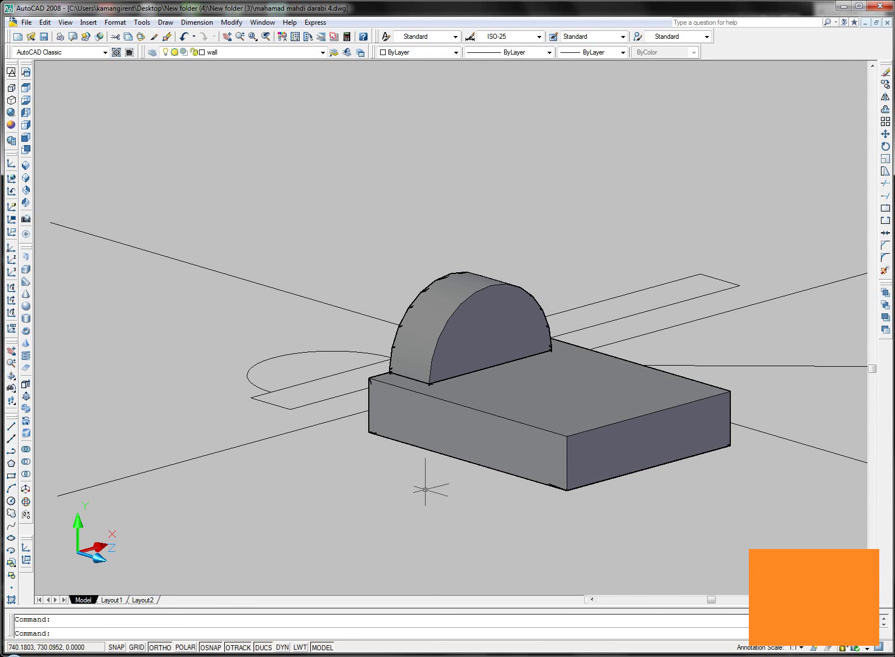